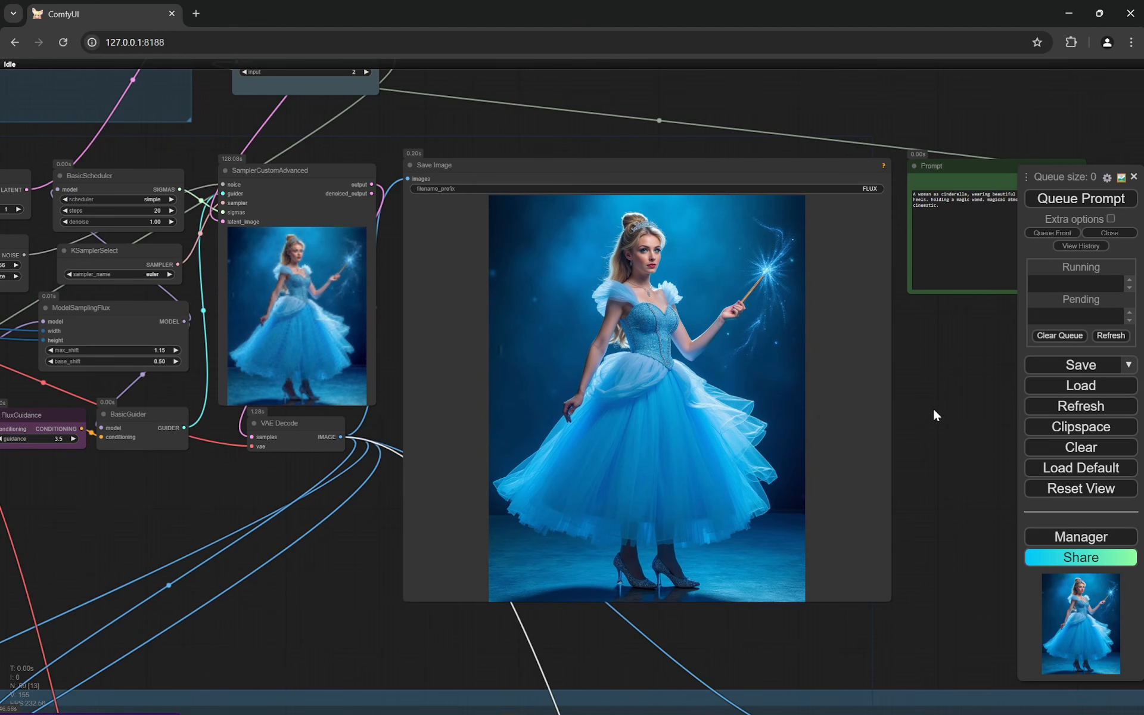
- Examine the model loading nodes of the Flux workflow: Unet Loader (GGUF), DualCLIPLoader (GGUF) and Load VAE
{"action": "left_click_drag", "start_coordinate": [173, 478], "coordinate": [487, 579]}
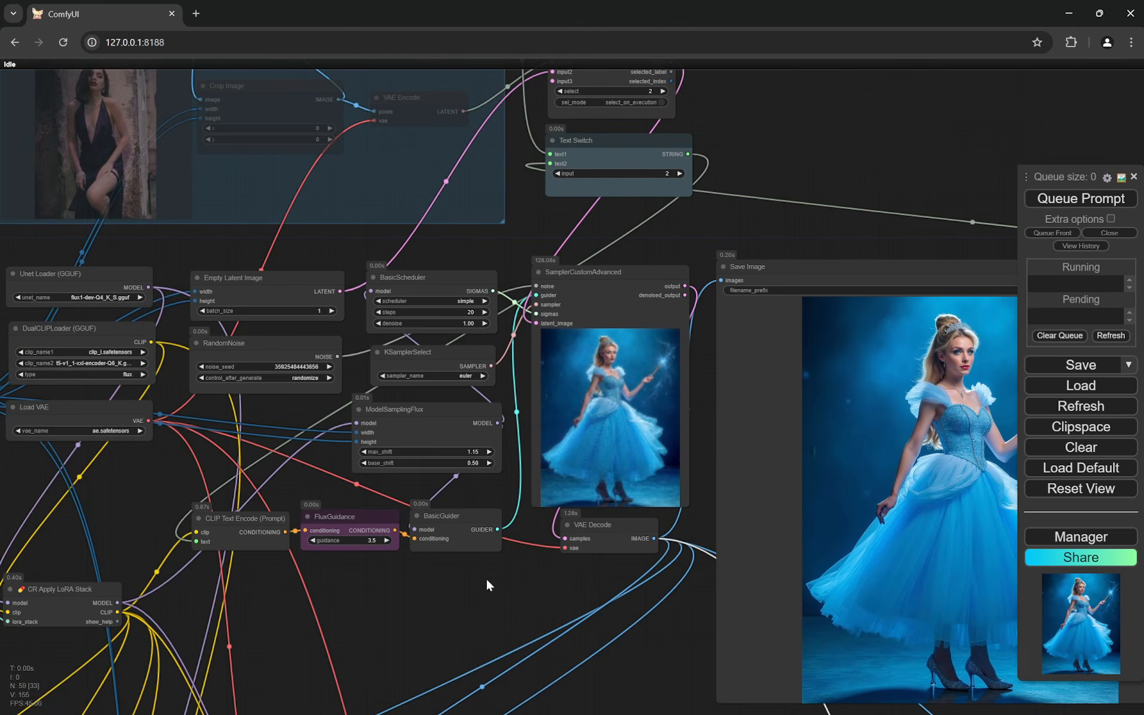
{"action": "left_click_drag", "start_coordinate": [190, 488], "coordinate": [435, 522]}
{"action": "scroll", "coordinate": [313, 493], "scroll_direction": "up", "scroll_amount": 6}
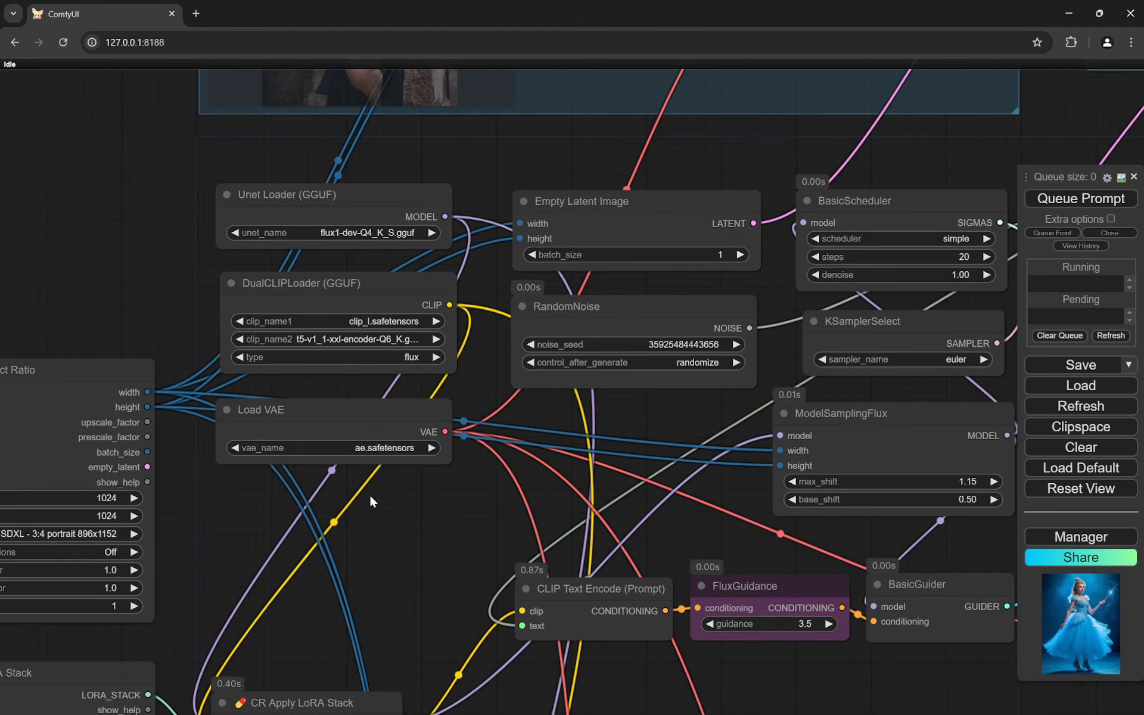
{"action": "scroll", "coordinate": [352, 551], "scroll_direction": "up", "scroll_amount": 3}
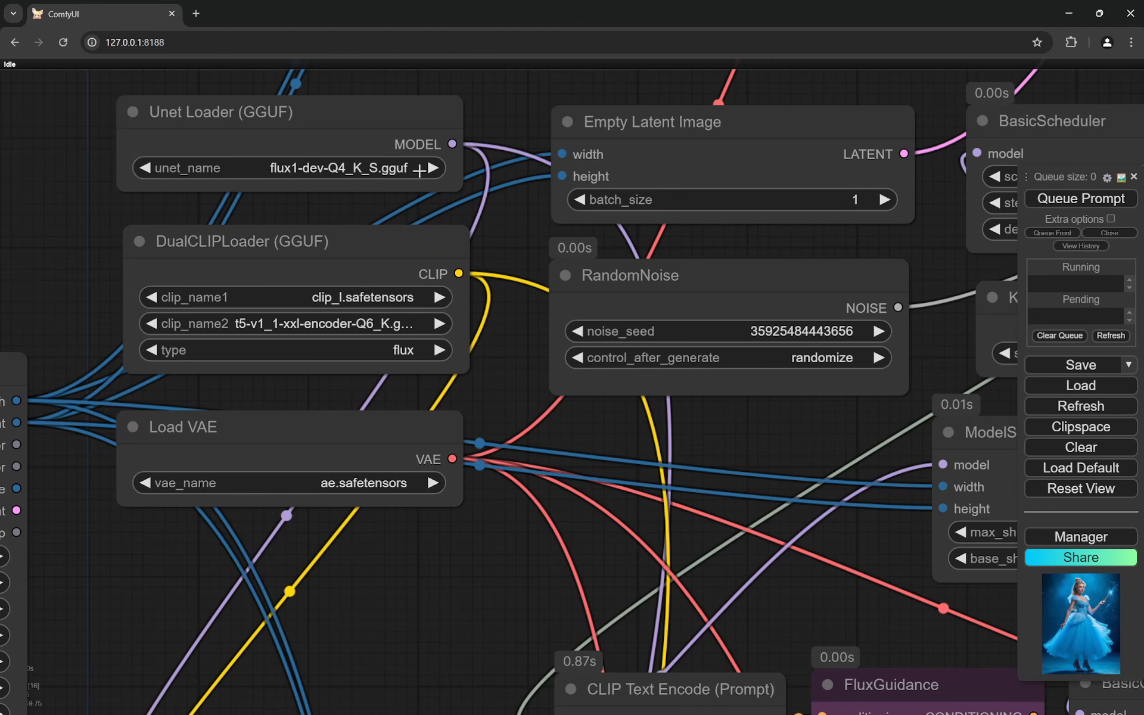
{"action": "scroll", "coordinate": [386, 192], "scroll_direction": "down", "scroll_amount": 2}
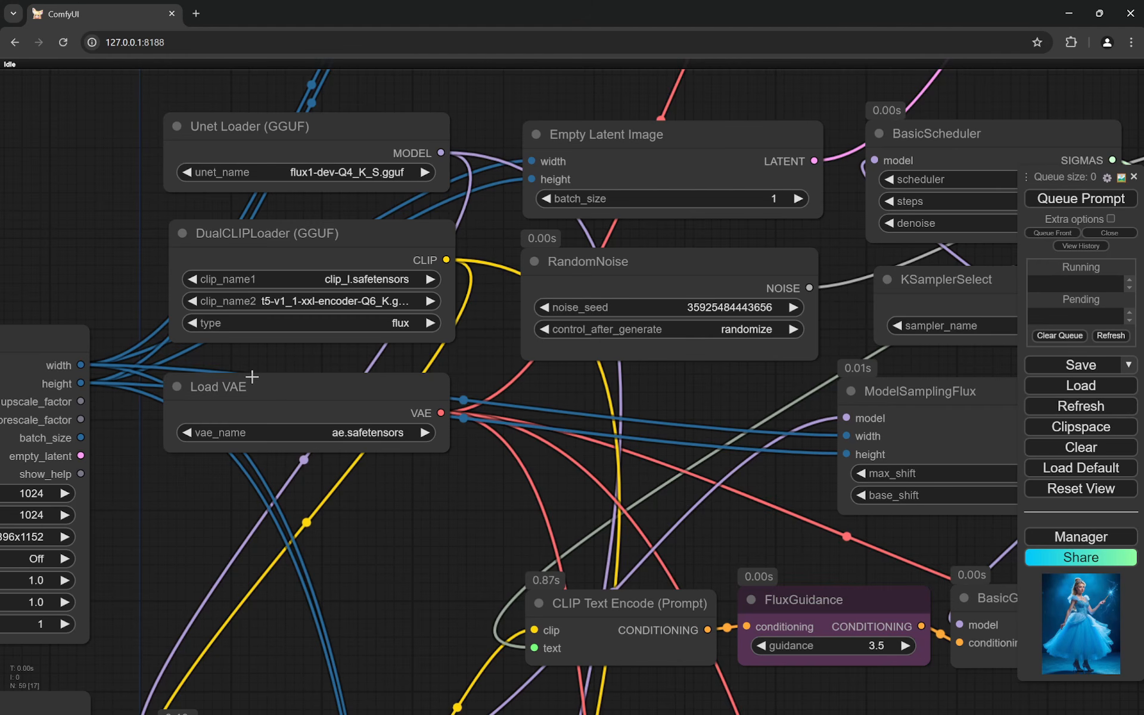
- Look over the workflow from the img2img group down to the Hands Fix group, and examine its prompt, Florence2 and mask nodes
{"action": "scroll", "coordinate": [263, 367], "scroll_direction": "down", "scroll_amount": 4}
{"action": "left_click_drag", "start_coordinate": [501, 144], "coordinate": [376, 360]}
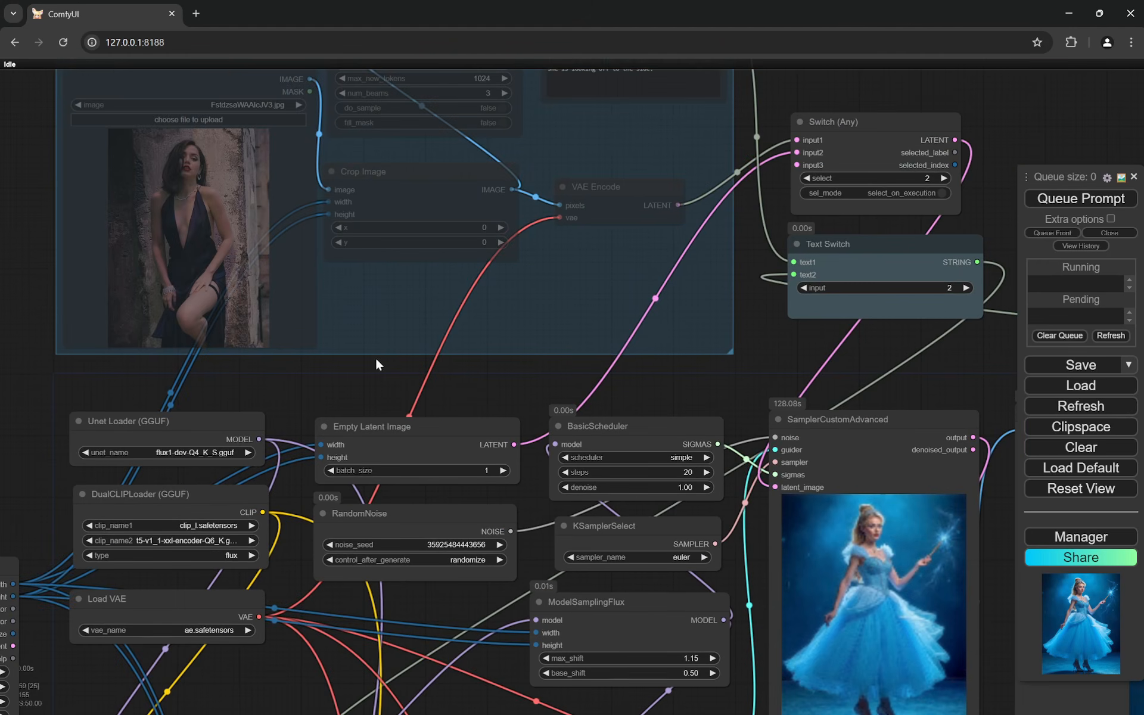
{"action": "left_click_drag", "start_coordinate": [481, 603], "coordinate": [524, 311]}
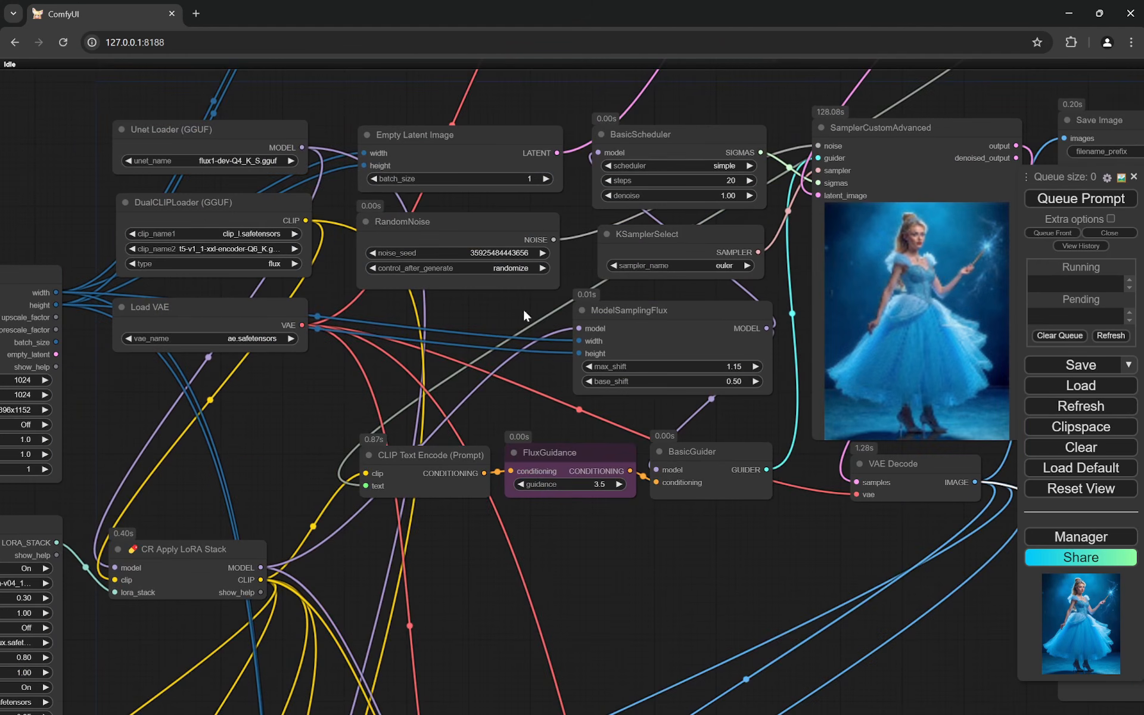
{"action": "left_click_drag", "start_coordinate": [535, 669], "coordinate": [537, 346]}
{"action": "left_click_drag", "start_coordinate": [536, 505], "coordinate": [656, 298]}
{"action": "scroll", "coordinate": [214, 399], "scroll_direction": "up", "scroll_amount": 5}
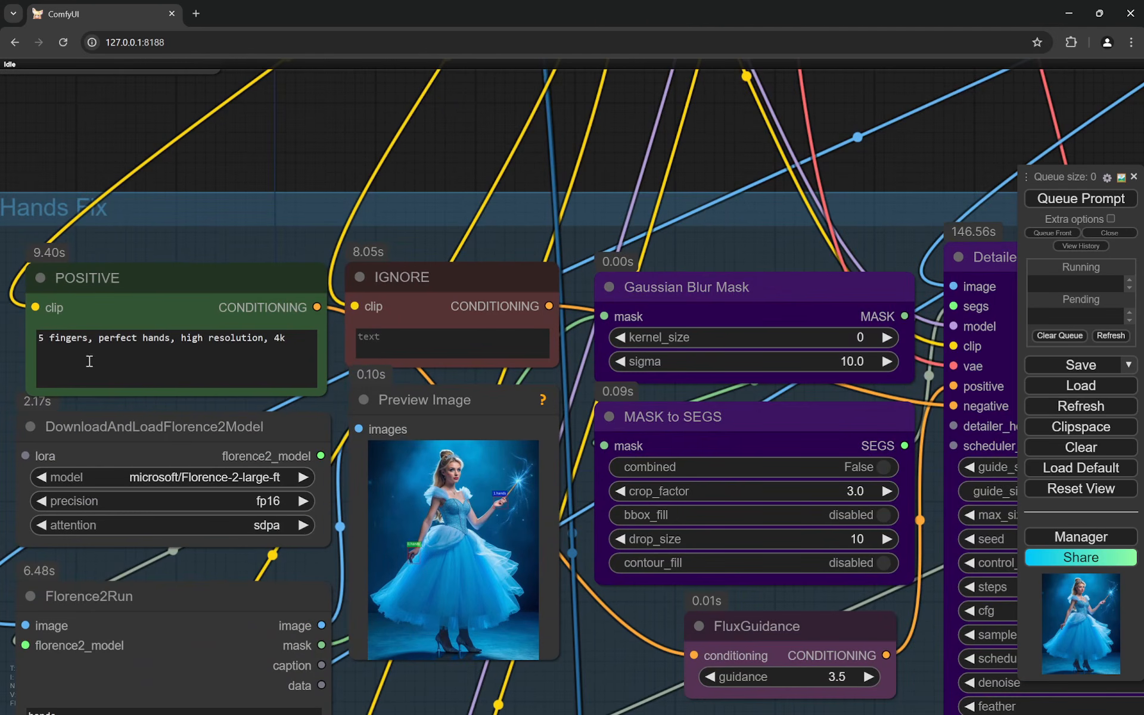
{"action": "scroll", "coordinate": [108, 292], "scroll_direction": "down", "scroll_amount": 3}
{"action": "left_click_drag", "start_coordinate": [501, 575], "coordinate": [589, 457]}
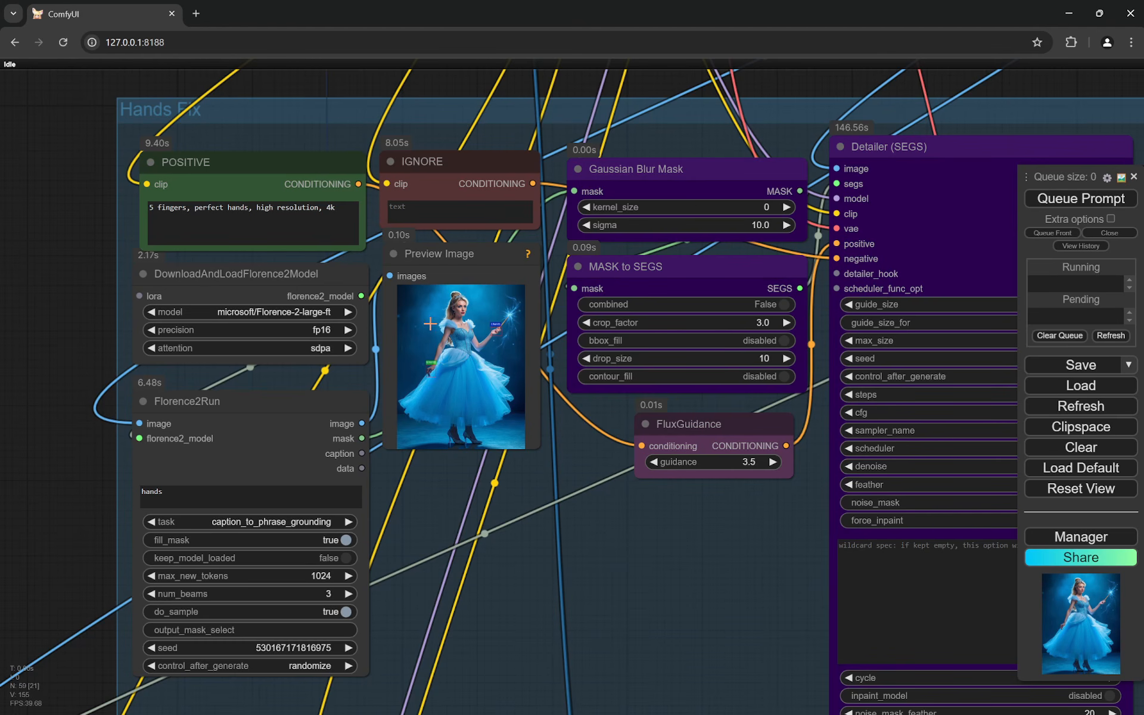
{"action": "scroll", "coordinate": [444, 358], "scroll_direction": "down", "scroll_amount": 10}
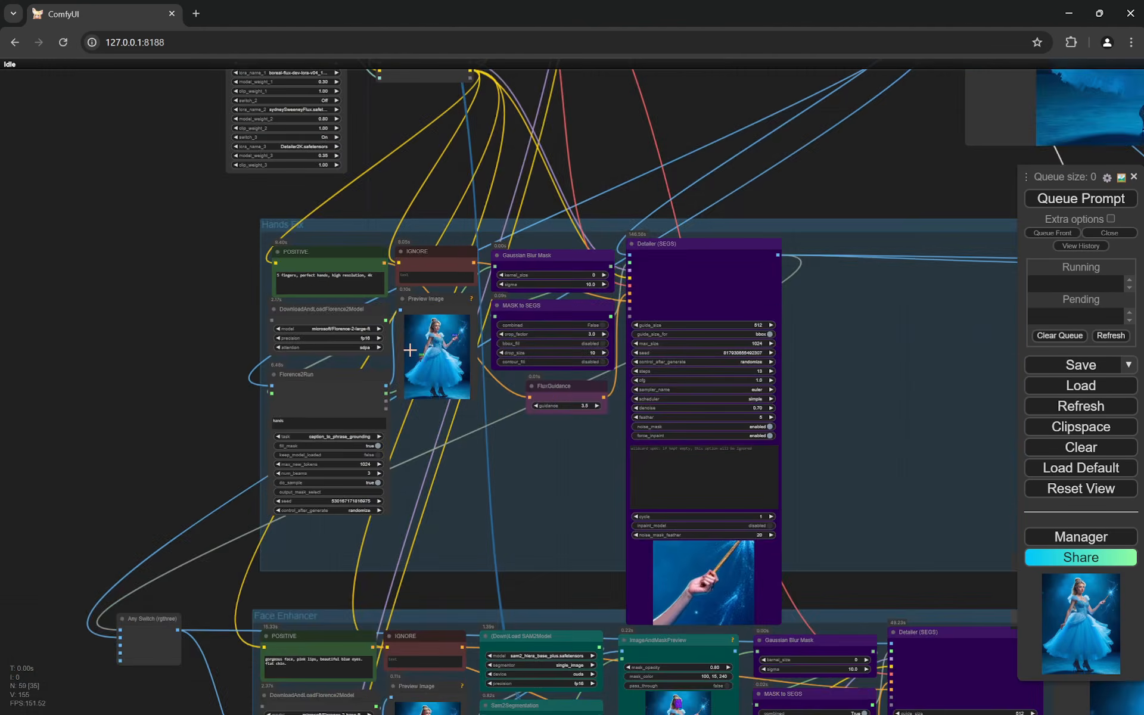
- Check the workflow for missing custom nodes in the ComfyUI Manager, and close the manager
{"action": "left_click_drag", "start_coordinate": [667, 280], "coordinate": [581, 436]}
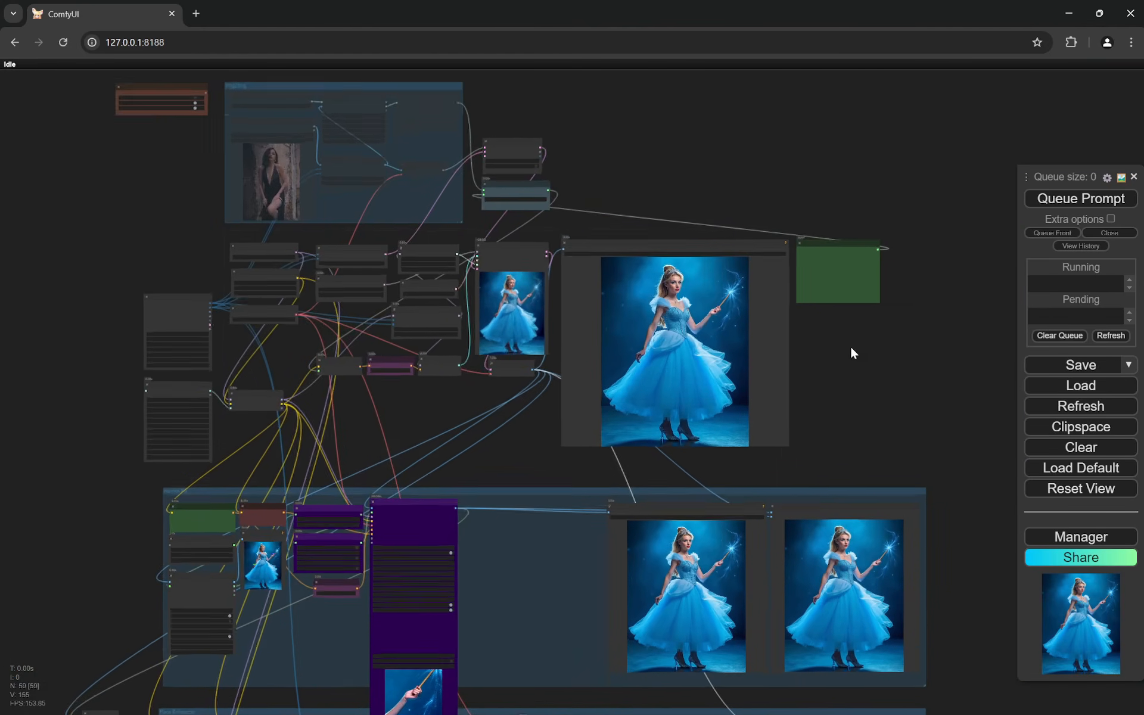
{"action": "scroll", "coordinate": [849, 345], "scroll_direction": "up", "scroll_amount": 5}
{"action": "left_click_drag", "start_coordinate": [780, 327], "coordinate": [838, 378]}
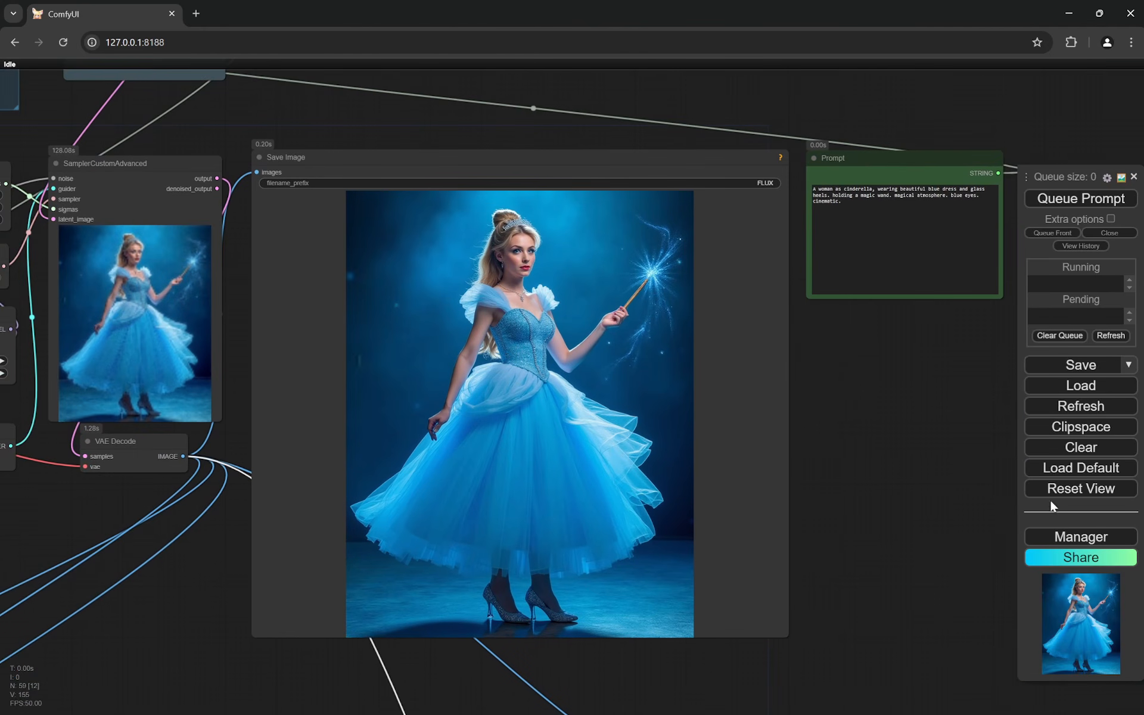
{"action": "left_click", "coordinate": [1083, 541]}
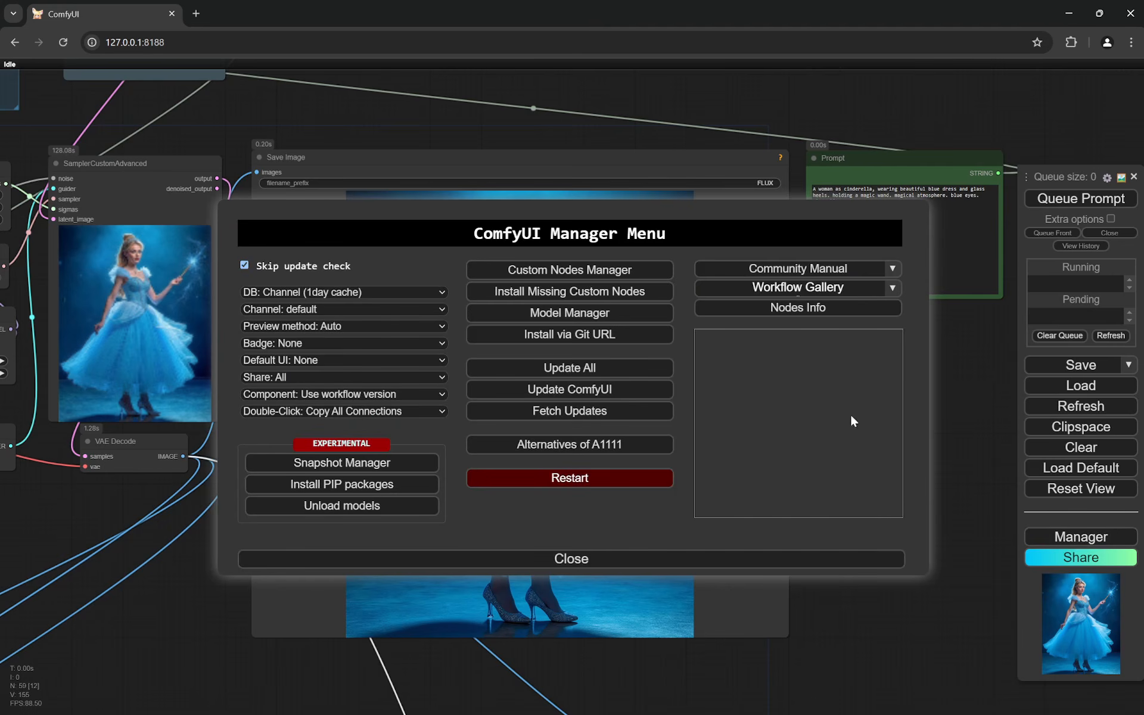
{"action": "left_click", "coordinate": [582, 292]}
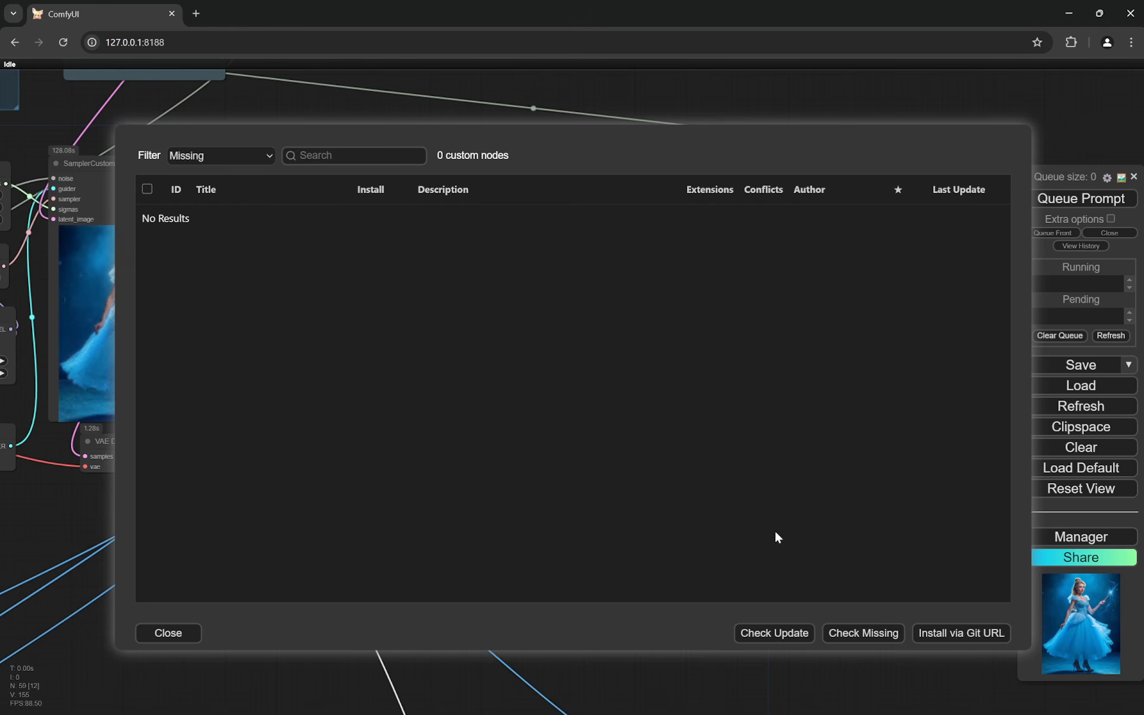
{"action": "left_click", "coordinate": [161, 634]}
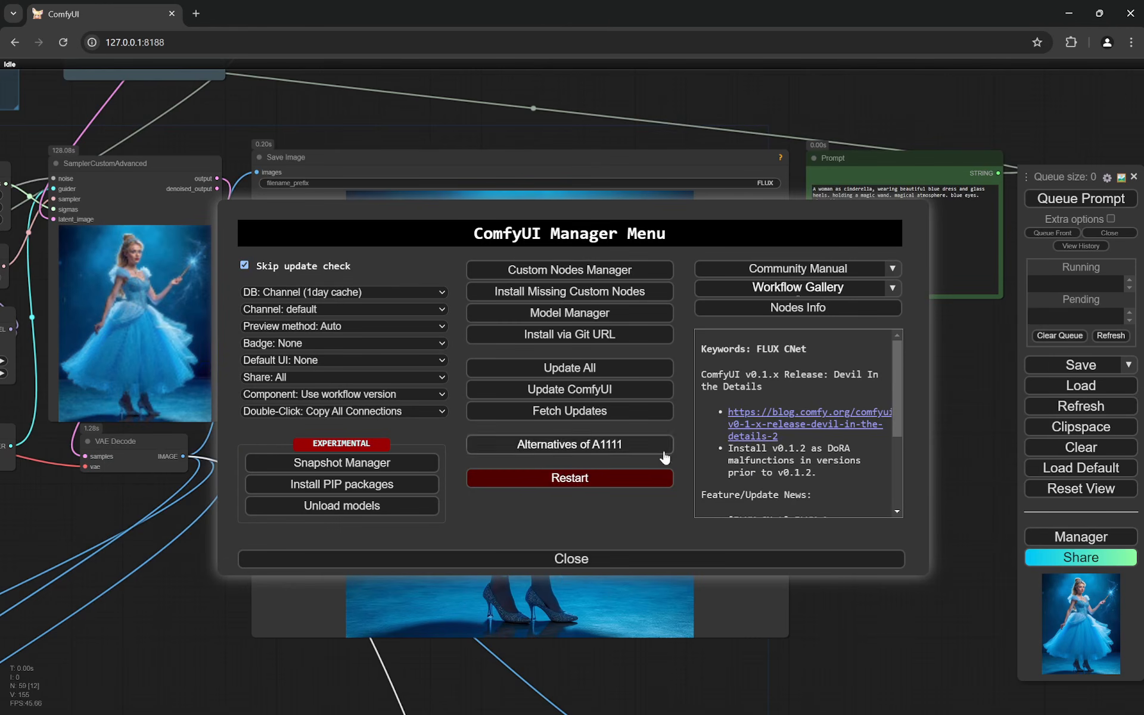
{"action": "left_click", "coordinate": [578, 562]}
- Look over the whole workflow layout and the ComfyUI Manager's options, and close the manager
{"action": "scroll", "coordinate": [831, 425], "scroll_direction": "down", "scroll_amount": 4}
{"action": "scroll", "coordinate": [905, 390], "scroll_direction": "down", "scroll_amount": 3}
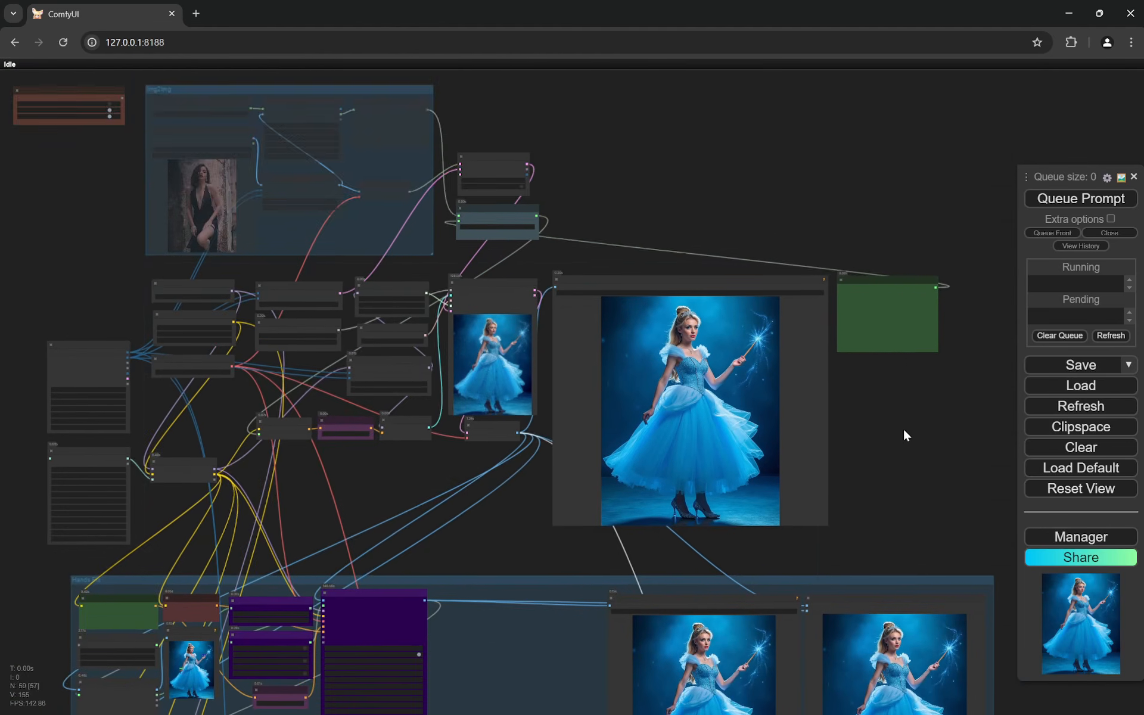
{"action": "left_click_drag", "start_coordinate": [904, 431], "coordinate": [896, 289]}
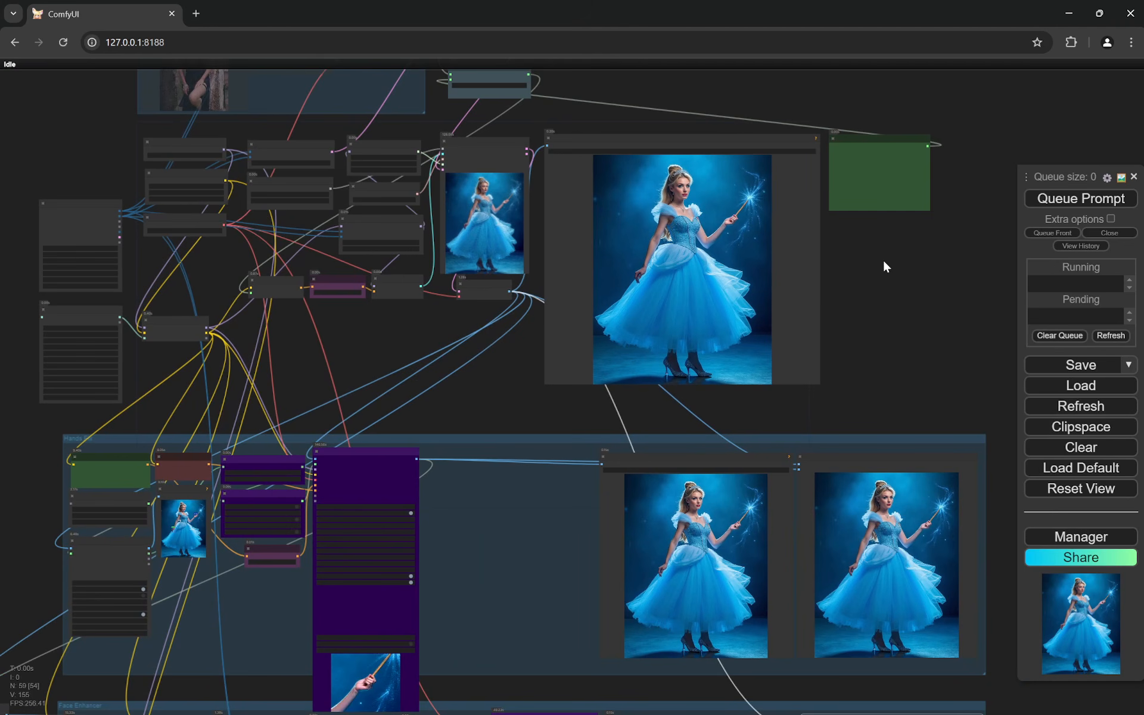
{"action": "left_click", "coordinate": [1094, 539]}
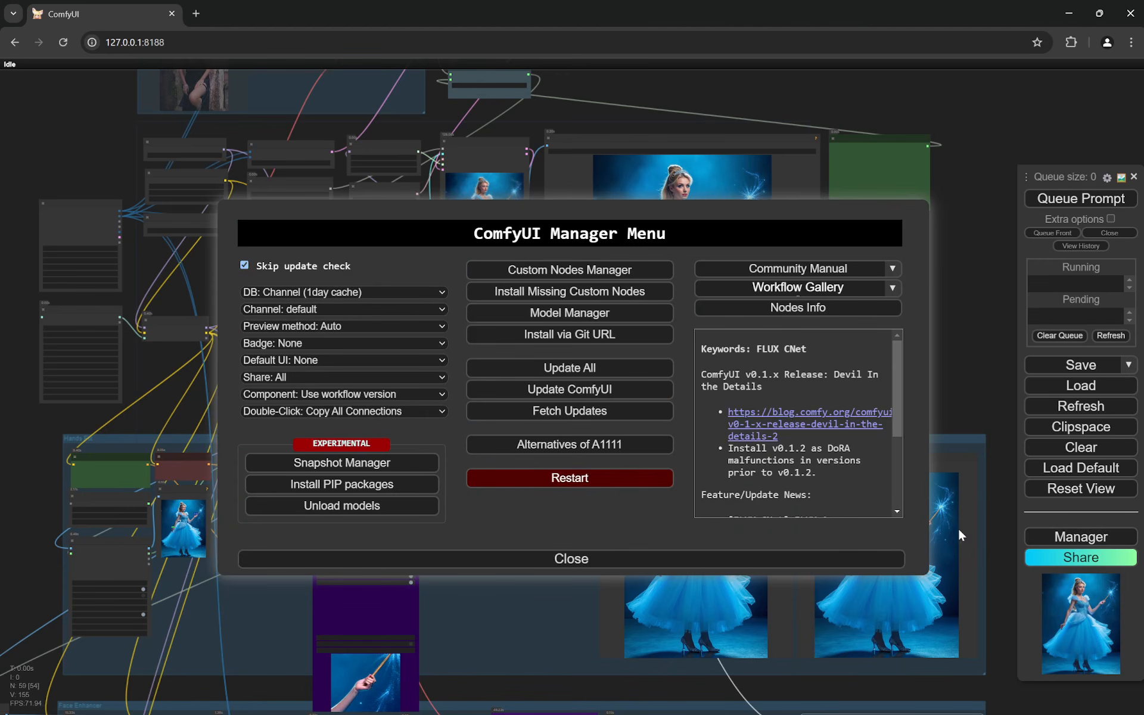
{"action": "left_click", "coordinate": [574, 559]}
- Examine the base generation nodes, including BasicScheduler, KSamplerSelect, ModelSamplingFlux, FluxGuidance and SamplerCustomAdvanced, through to the Save Image output
{"action": "scroll", "coordinate": [715, 217], "scroll_direction": "up", "scroll_amount": 3}
{"action": "scroll", "coordinate": [716, 217], "scroll_direction": "up", "scroll_amount": 2}
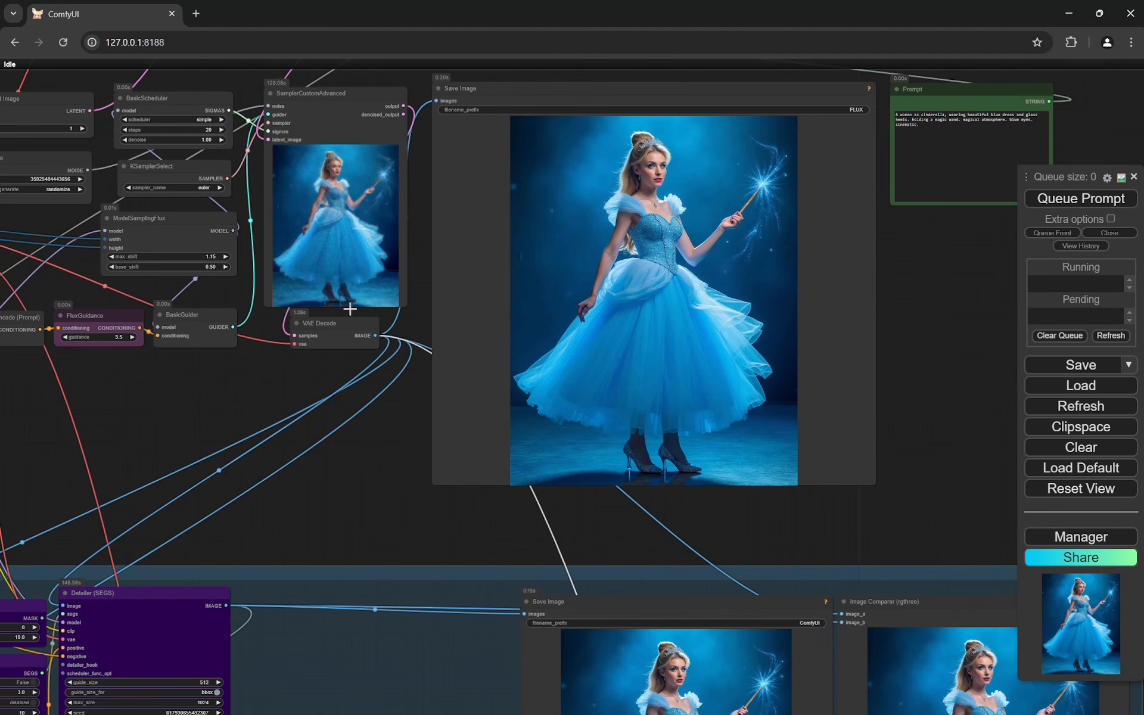
{"action": "left_click_drag", "start_coordinate": [379, 430], "coordinate": [677, 526]}
{"action": "scroll", "coordinate": [403, 463], "scroll_direction": "up", "scroll_amount": 7}
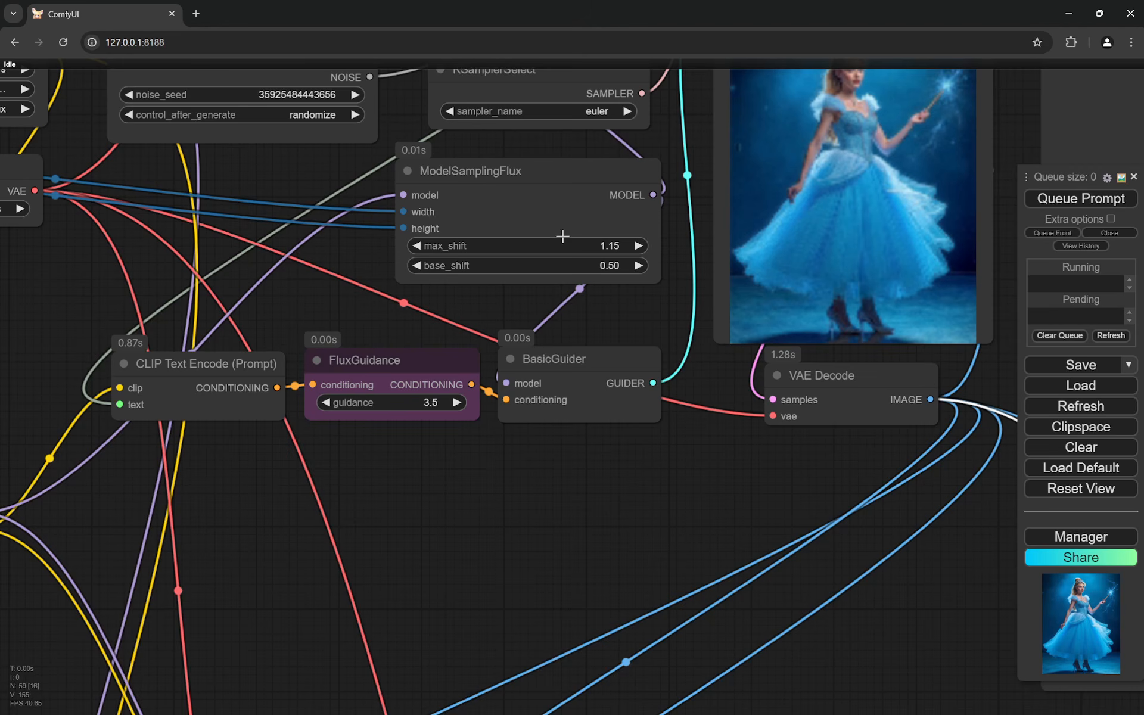
{"action": "scroll", "coordinate": [517, 409], "scroll_direction": "up", "scroll_amount": 1}
{"action": "left_click_drag", "start_coordinate": [536, 310], "coordinate": [520, 483]}
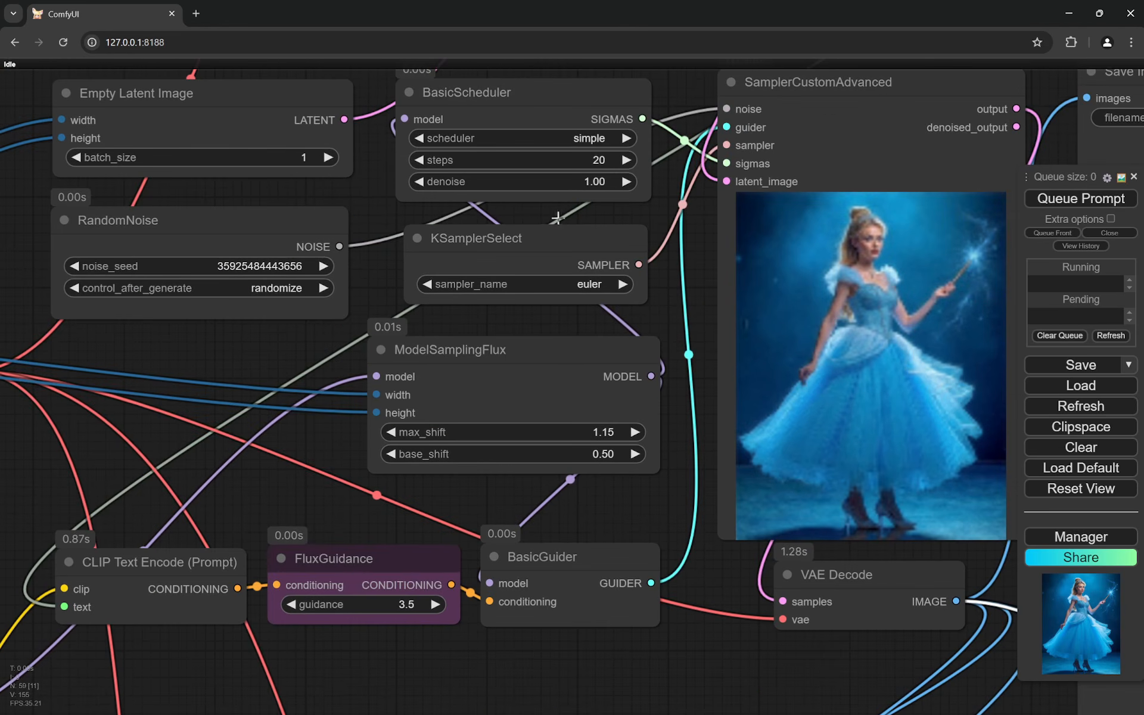
{"action": "scroll", "coordinate": [442, 290], "scroll_direction": "down", "scroll_amount": 6}
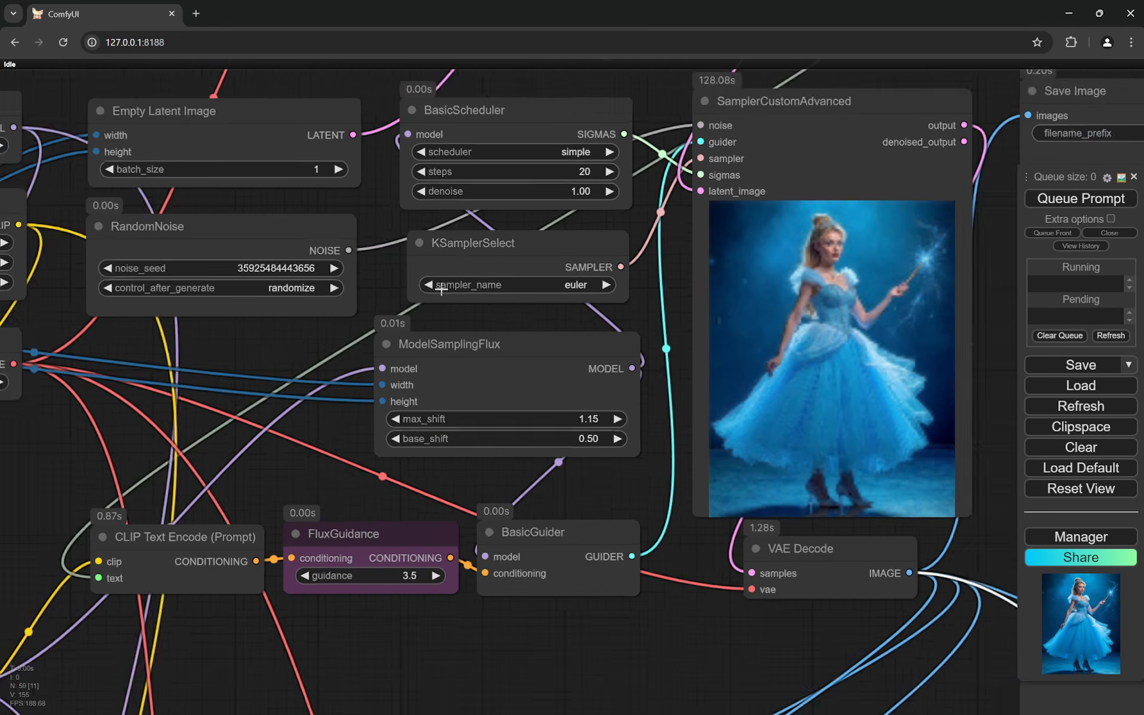
{"action": "left_click_drag", "start_coordinate": [686, 317], "coordinate": [504, 286]}
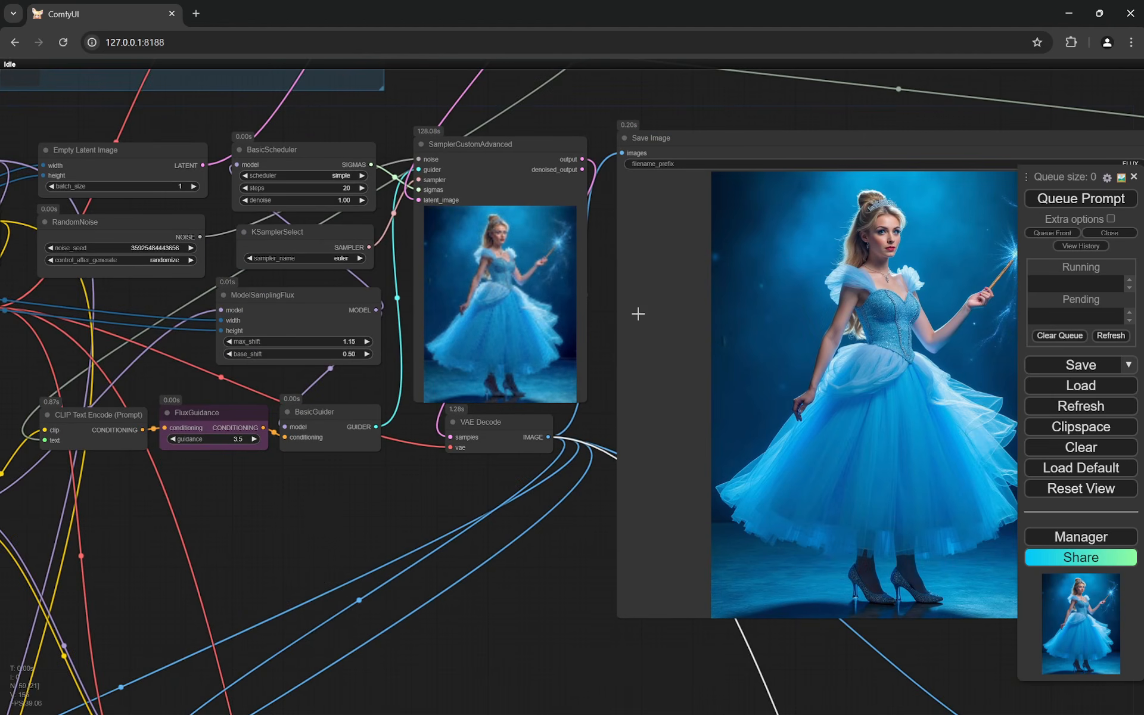
{"action": "left_click_drag", "start_coordinate": [719, 337], "coordinate": [473, 307]}
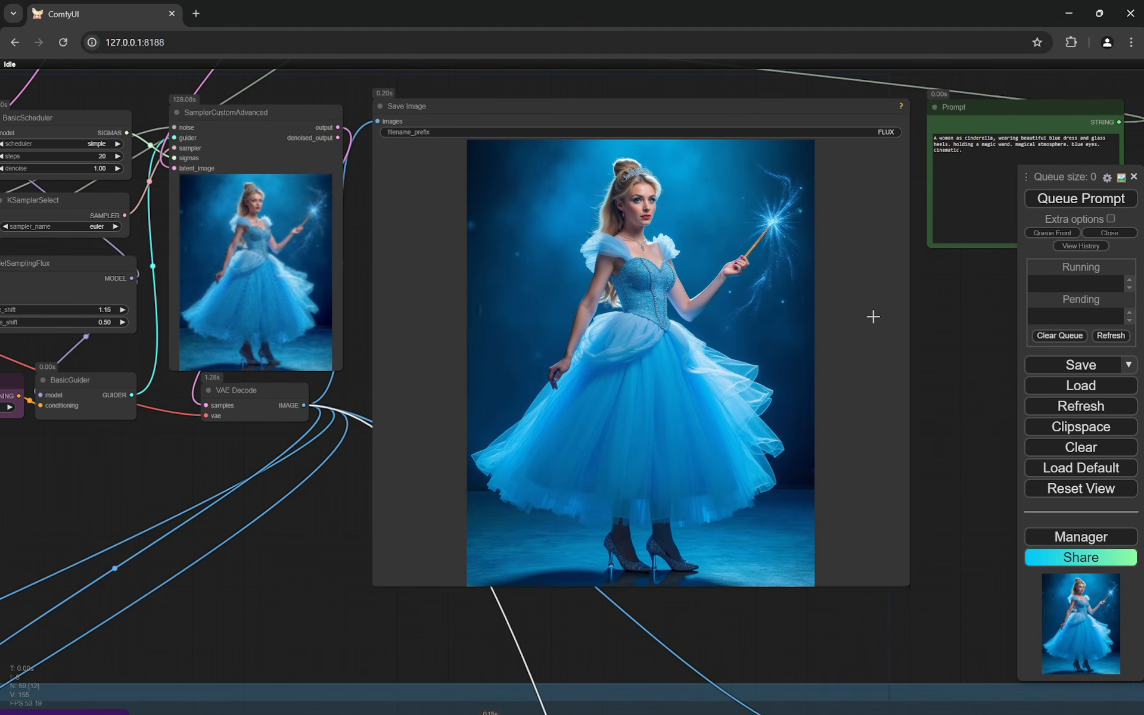
- Inspect the face and both hands of the generated Cinderella image in the FLUX Save Image node up close
{"action": "scroll", "coordinate": [750, 270], "scroll_direction": "up", "scroll_amount": 7}
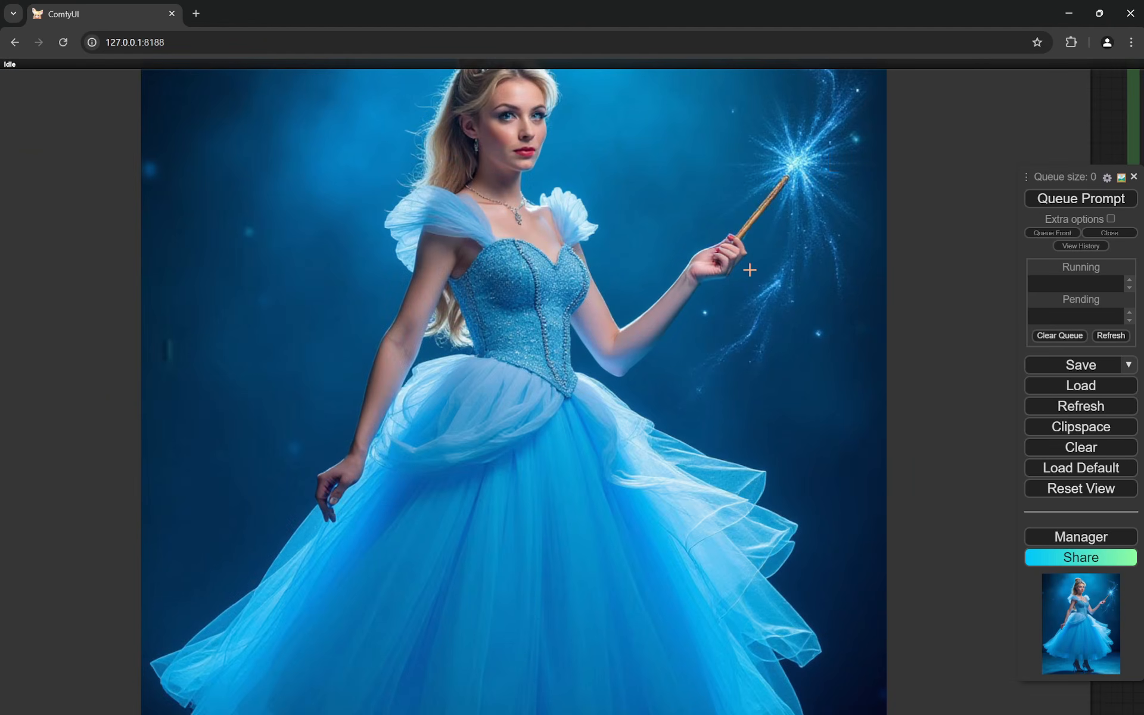
{"action": "scroll", "coordinate": [750, 270], "scroll_direction": "down", "scroll_amount": 7}
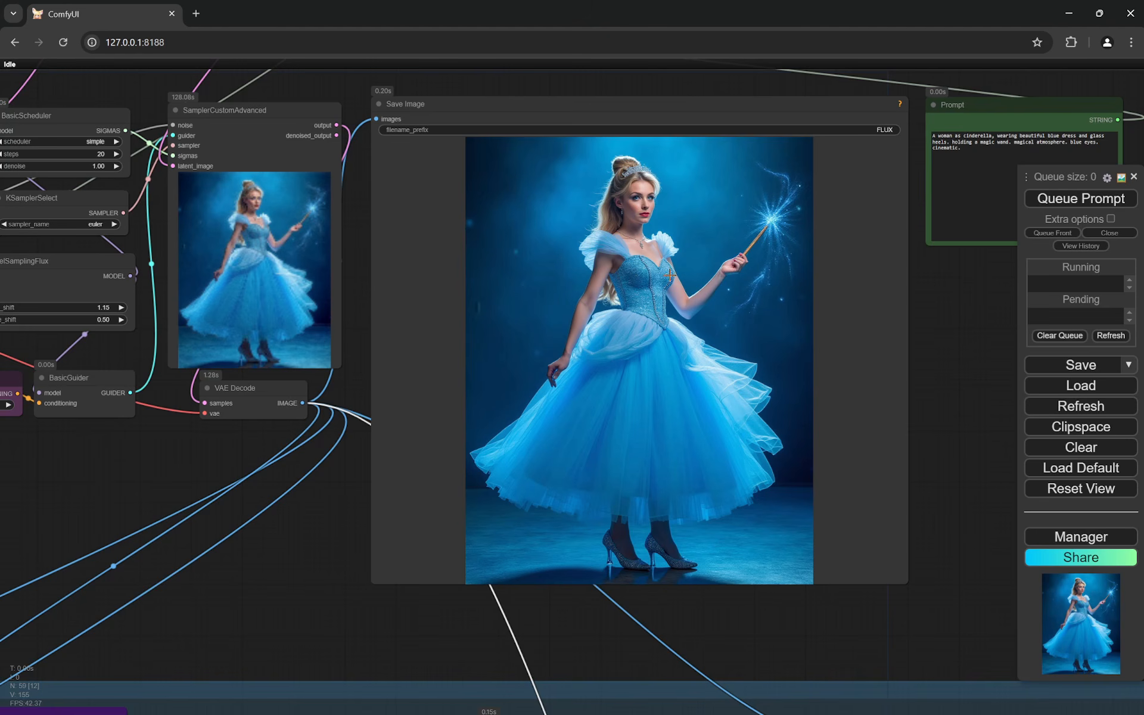
{"action": "scroll", "coordinate": [657, 186], "scroll_direction": "up", "scroll_amount": 6}
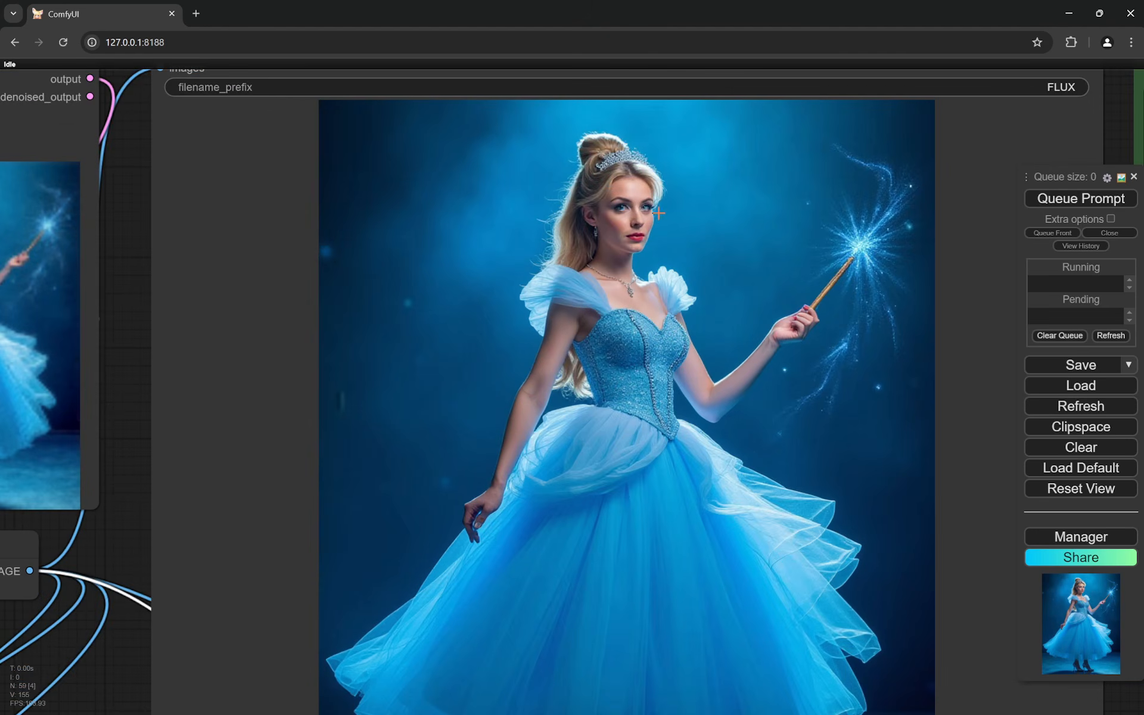
{"action": "scroll", "coordinate": [658, 212], "scroll_direction": "up", "scroll_amount": 12}
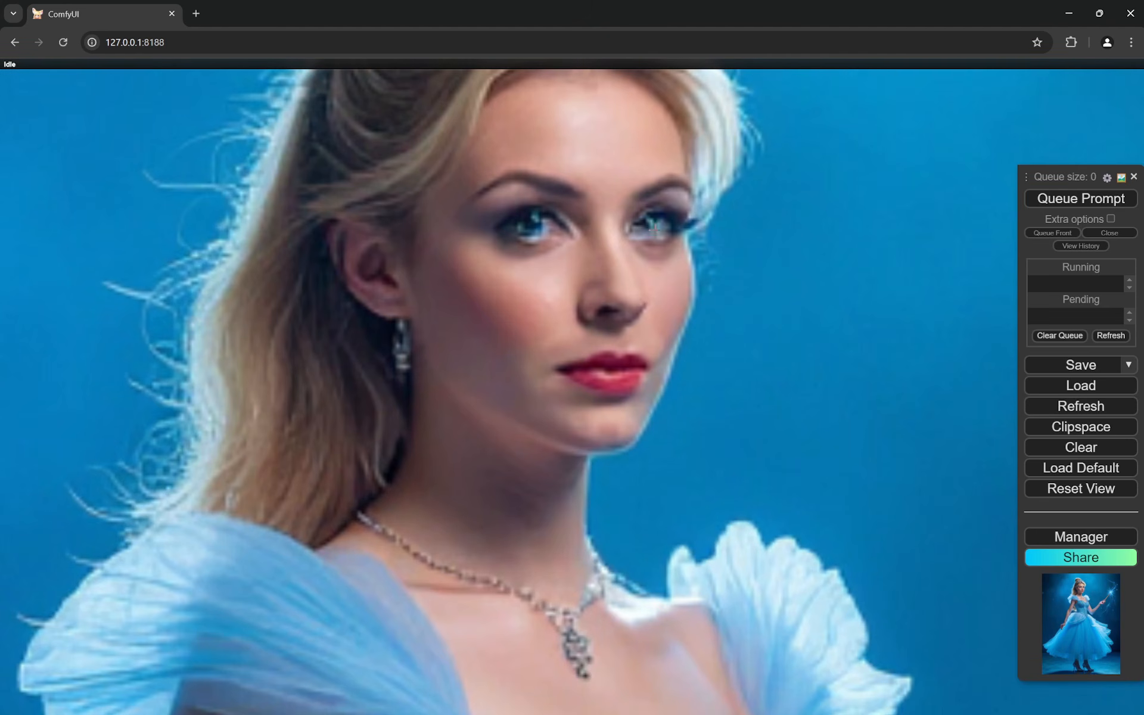
{"action": "scroll", "coordinate": [657, 234], "scroll_direction": "down", "scroll_amount": 8}
{"action": "scroll", "coordinate": [659, 266], "scroll_direction": "up", "scroll_amount": 6}
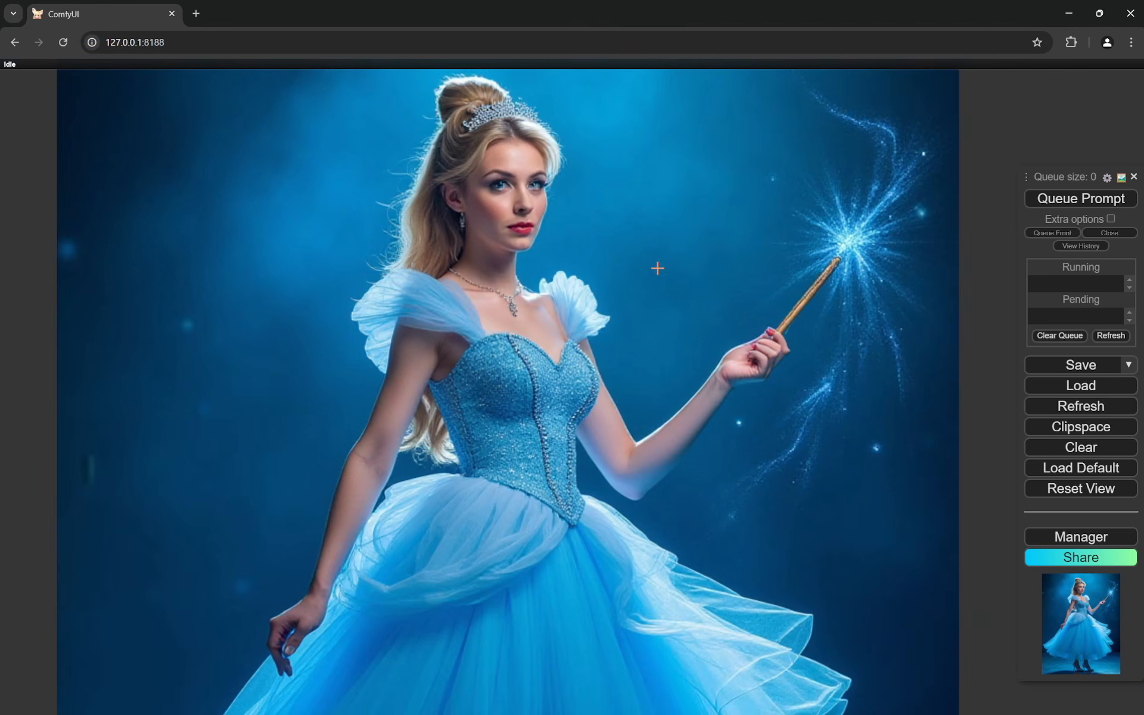
{"action": "scroll", "coordinate": [771, 338], "scroll_direction": "up", "scroll_amount": 4}
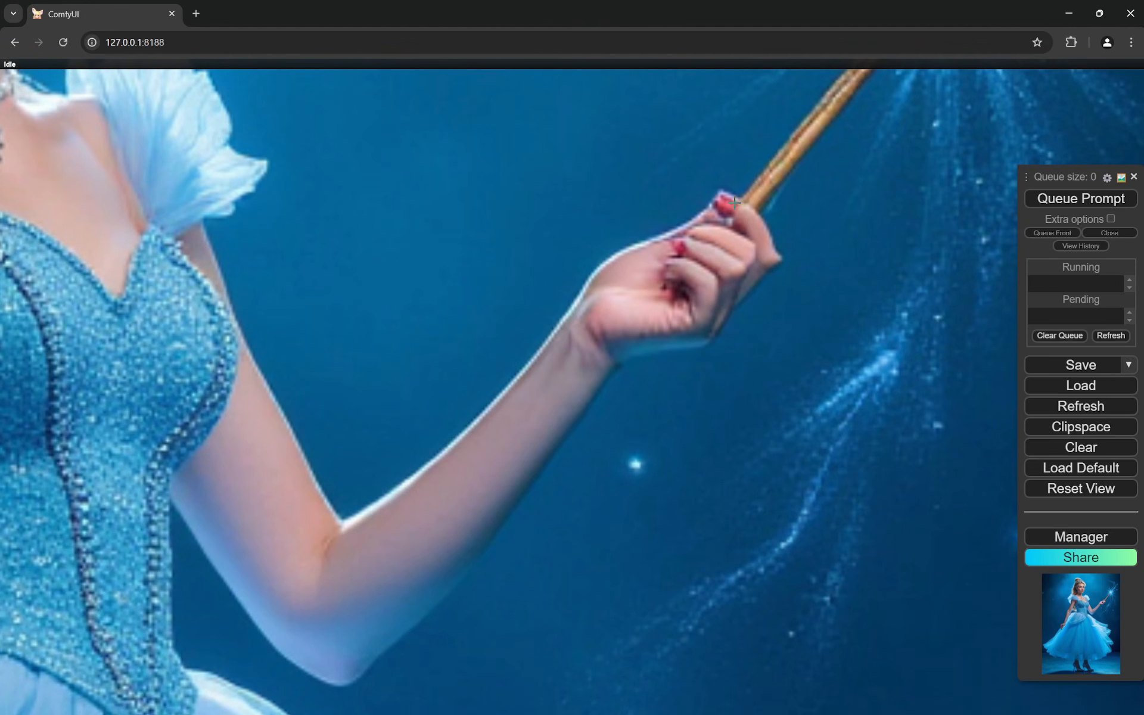
{"action": "scroll", "coordinate": [775, 315], "scroll_direction": "down", "scroll_amount": 6}
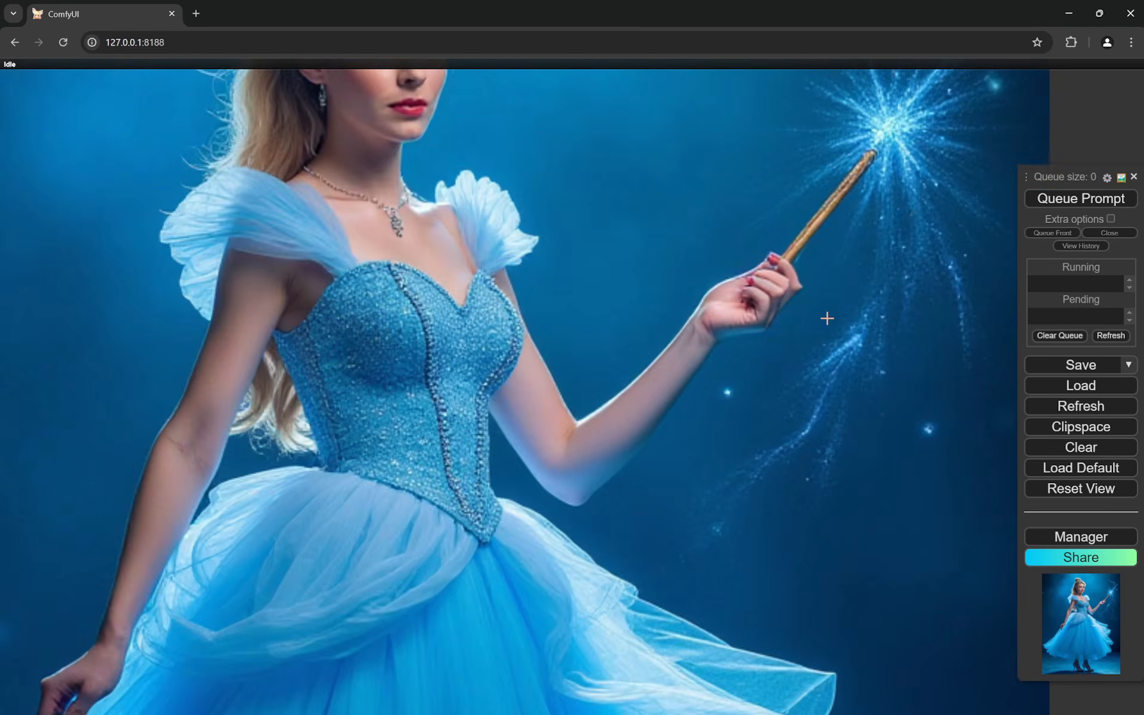
{"action": "scroll", "coordinate": [388, 540], "scroll_direction": "up", "scroll_amount": 8}
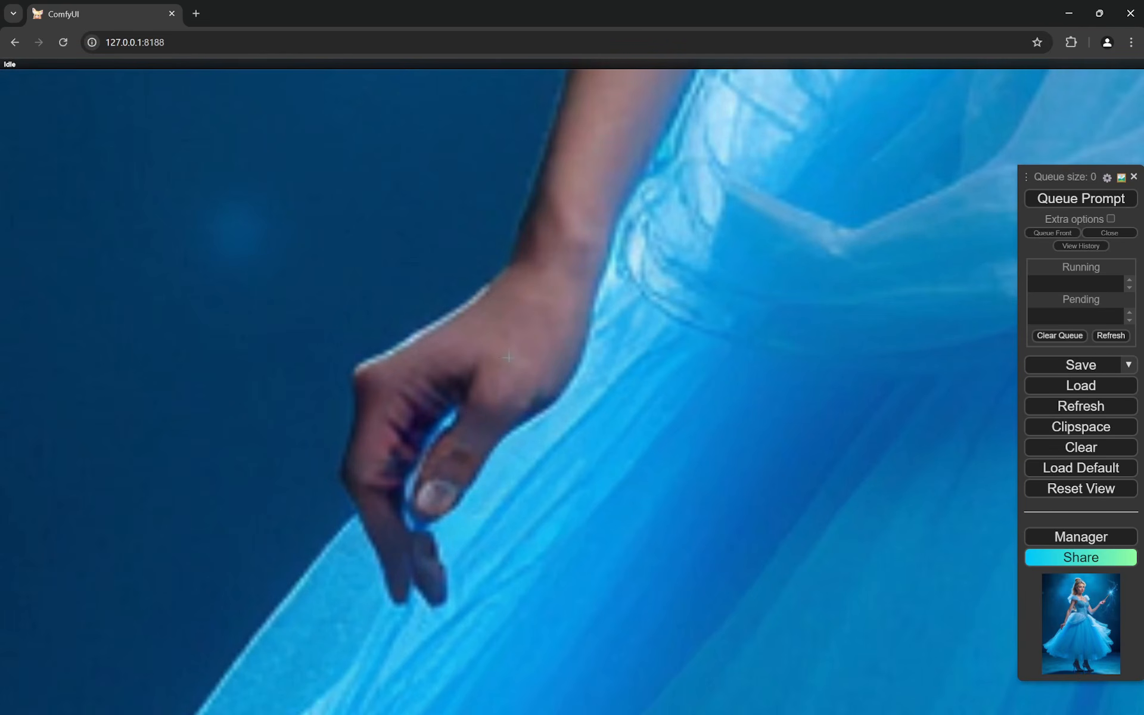
{"action": "scroll", "coordinate": [542, 384], "scroll_direction": "down", "scroll_amount": 10}
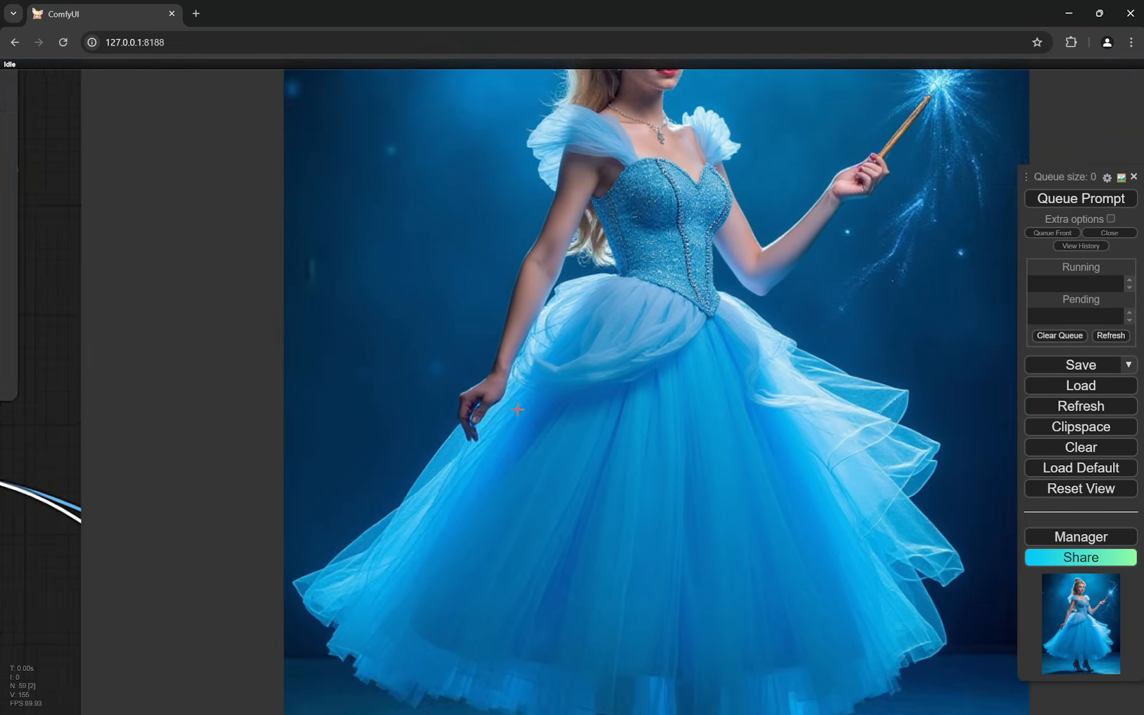
{"action": "scroll", "coordinate": [360, 500], "scroll_direction": "down", "scroll_amount": 10}
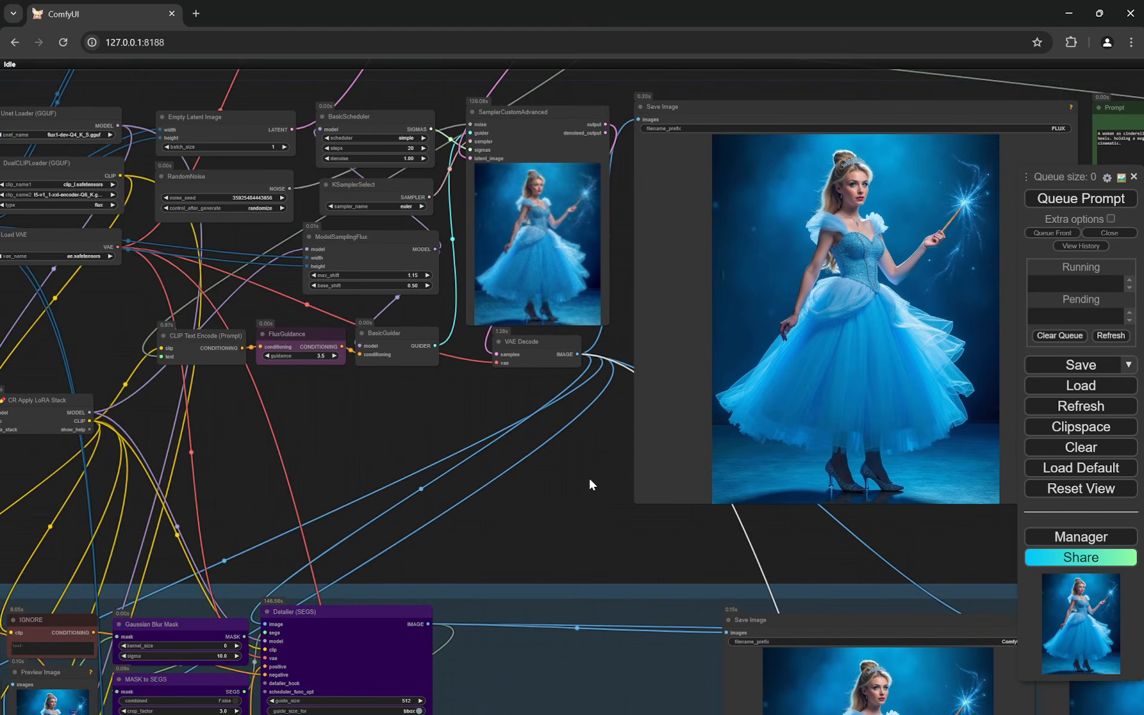
- Read the text in the green Prompt node beside the FLUX Save Image node
{"action": "scroll", "coordinate": [478, 464], "scroll_direction": "up", "scroll_amount": 5}
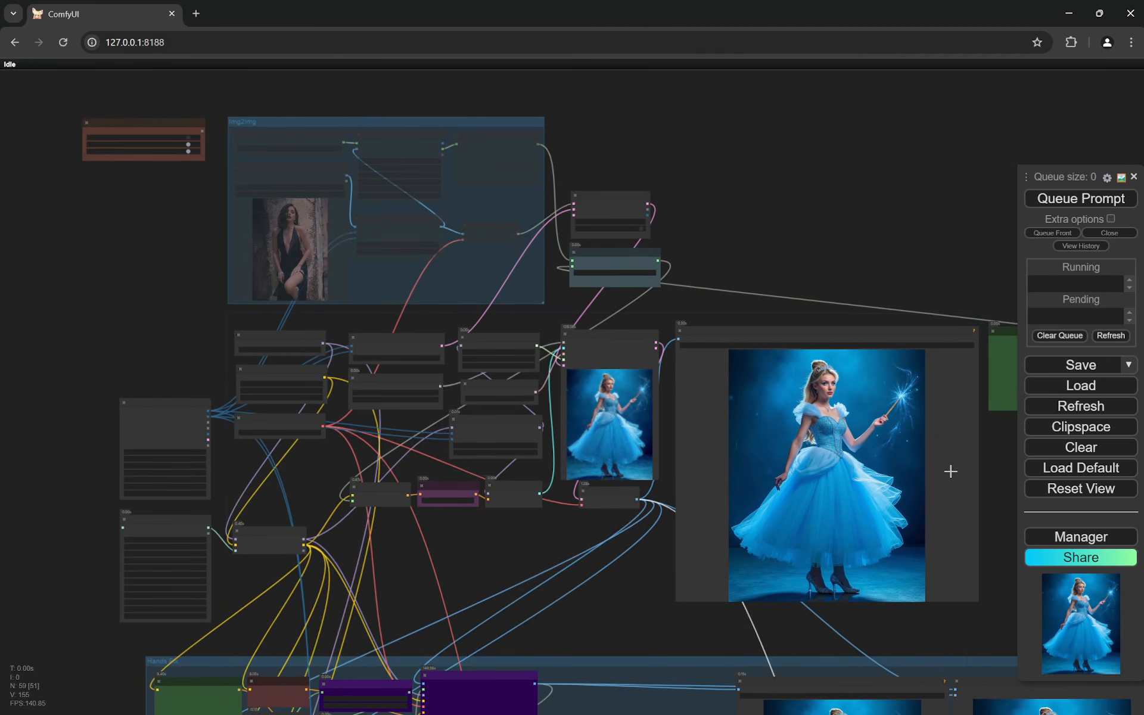
{"action": "scroll", "coordinate": [950, 471], "scroll_direction": "up", "scroll_amount": 5}
{"action": "scroll", "coordinate": [769, 369], "scroll_direction": "up", "scroll_amount": 2}
{"action": "scroll", "coordinate": [872, 355], "scroll_direction": "up", "scroll_amount": 5}
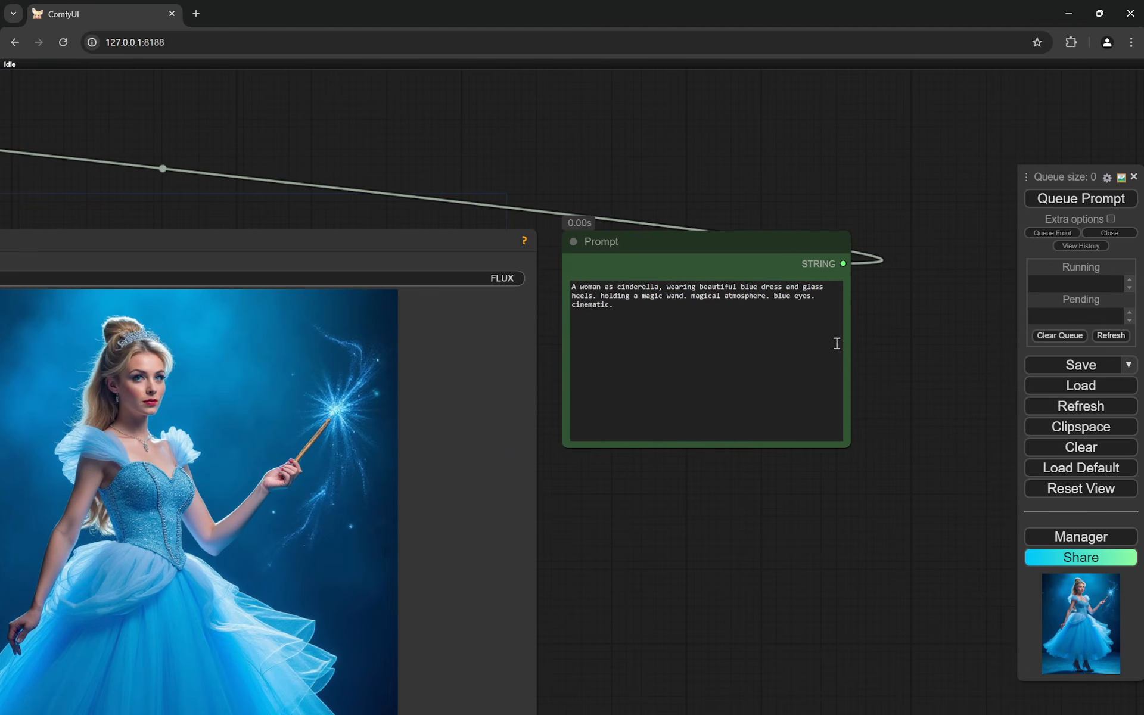
- Look over the Hands Fix group, from its POSITIVE and IGNORE prompts to the Detailer (SEGS) node
{"action": "scroll", "coordinate": [864, 333], "scroll_direction": "up", "scroll_amount": 3}
{"action": "scroll", "coordinate": [1007, 285], "scroll_direction": "down", "scroll_amount": 6}
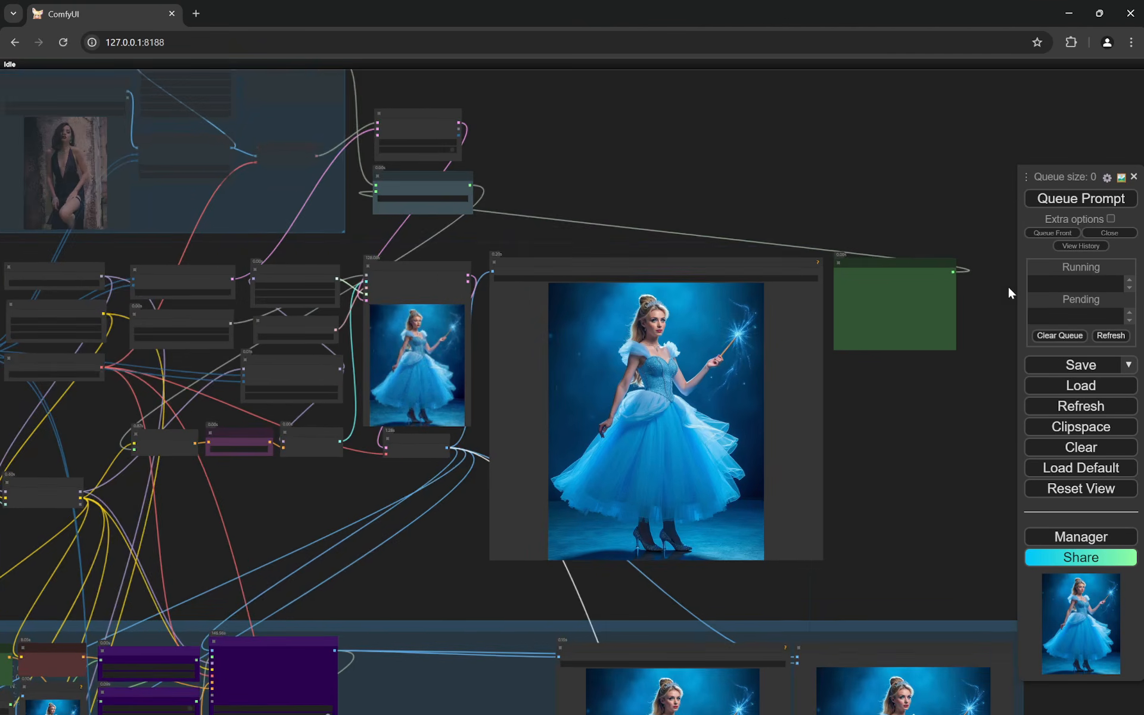
{"action": "scroll", "coordinate": [532, 500], "scroll_direction": "up", "scroll_amount": 3}
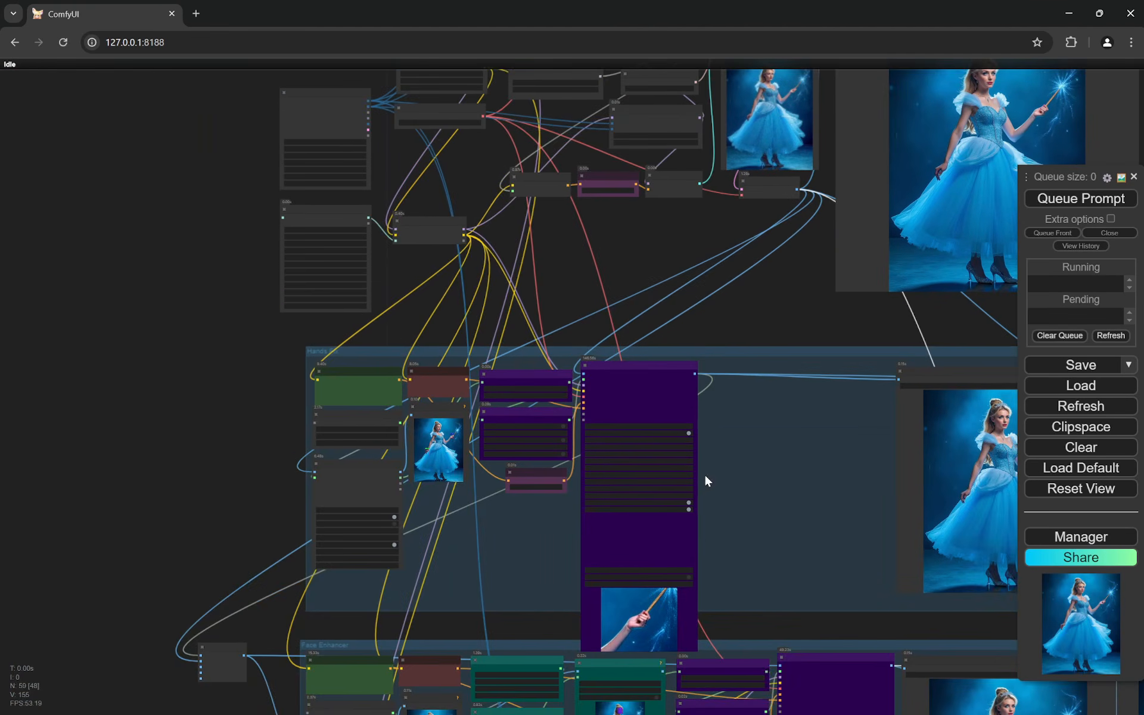
{"action": "scroll", "coordinate": [703, 473], "scroll_direction": "up", "scroll_amount": 3}
{"action": "scroll", "coordinate": [582, 530], "scroll_direction": "up", "scroll_amount": 2}
{"action": "left_click_drag", "start_coordinate": [521, 565], "coordinate": [632, 569]}
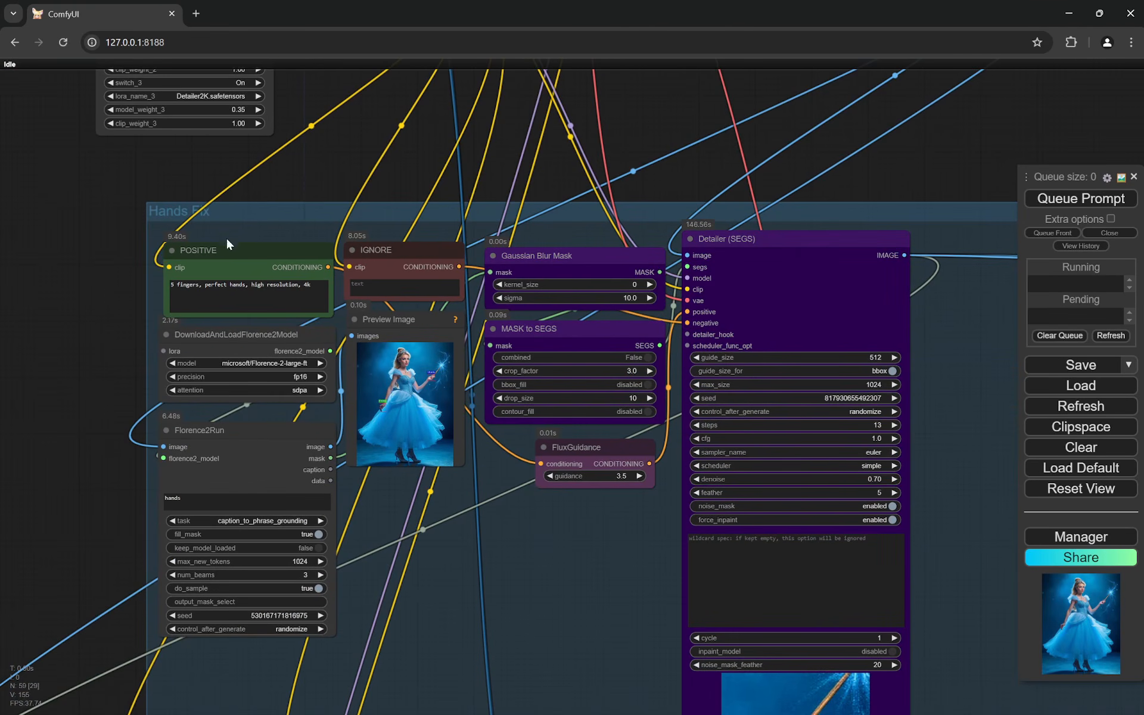
- Check the Img2Img, Hands Fix and Face Enhancer switches in the Fast Groups Muter (rgthree) node
{"action": "left_click_drag", "start_coordinate": [106, 248], "coordinate": [278, 496]}
{"action": "scroll", "coordinate": [256, 476], "scroll_direction": "down", "scroll_amount": 6}
{"action": "left_click_drag", "start_coordinate": [132, 252], "coordinate": [246, 507]}
{"action": "scroll", "coordinate": [247, 508], "scroll_direction": "down", "scroll_amount": 1}
{"action": "left_click_drag", "start_coordinate": [345, 267], "coordinate": [327, 508]}
{"action": "scroll", "coordinate": [327, 508], "scroll_direction": "up", "scroll_amount": 2}
{"action": "scroll", "coordinate": [396, 475], "scroll_direction": "up", "scroll_amount": 6}
{"action": "scroll", "coordinate": [425, 512], "scroll_direction": "up", "scroll_amount": 6}
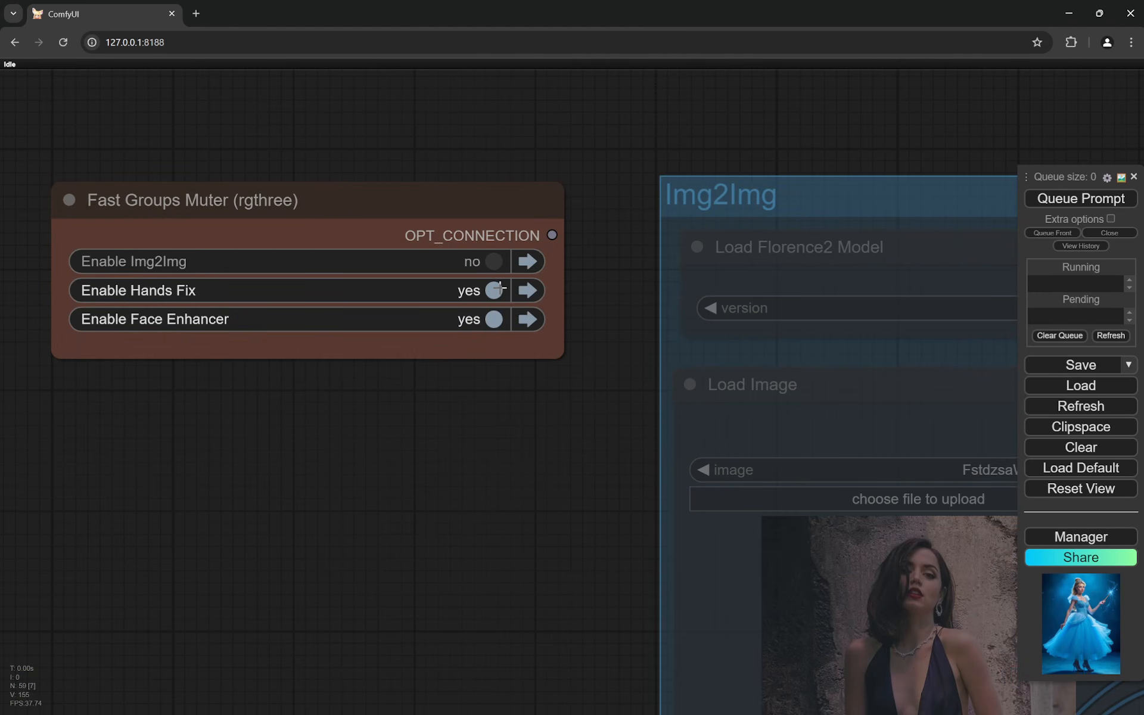
{"action": "scroll", "coordinate": [351, 412], "scroll_direction": "down", "scroll_amount": 12}
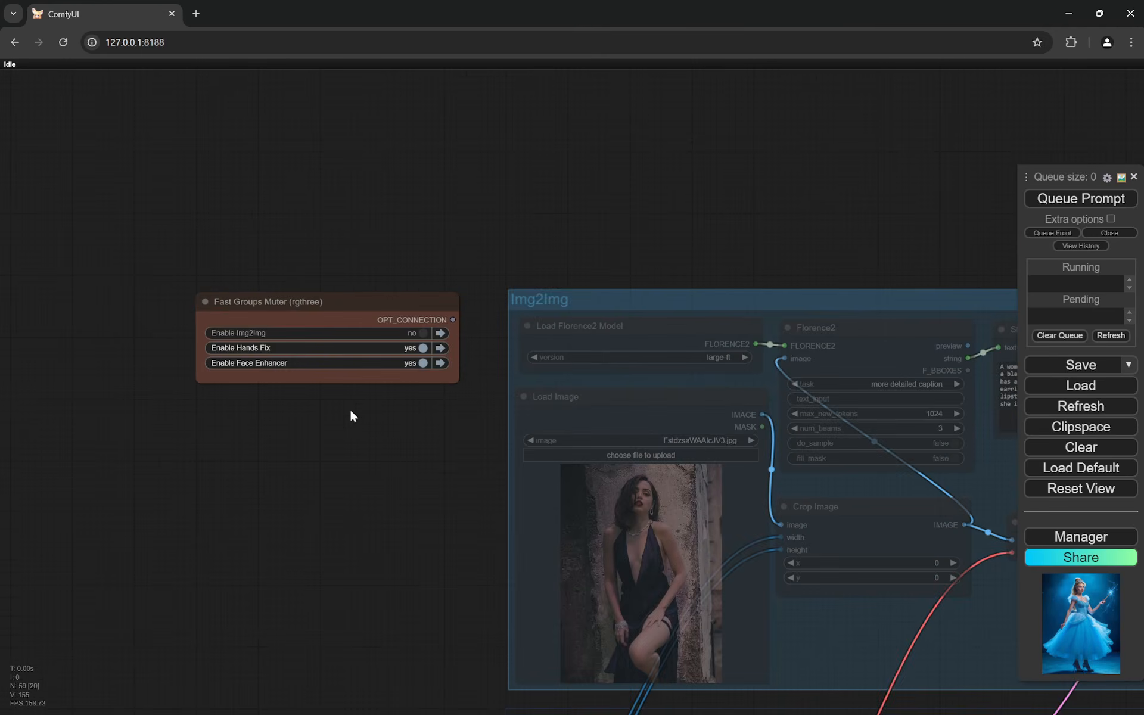
- Read the POSITIVE prompt, the Florence2 model settings and the Florence2Run text input in the Hands Fix group
{"action": "scroll", "coordinate": [353, 412], "scroll_direction": "down", "scroll_amount": 4}
{"action": "left_click_drag", "start_coordinate": [304, 555], "coordinate": [303, 214]}
{"action": "left_click_drag", "start_coordinate": [278, 531], "coordinate": [293, 365]}
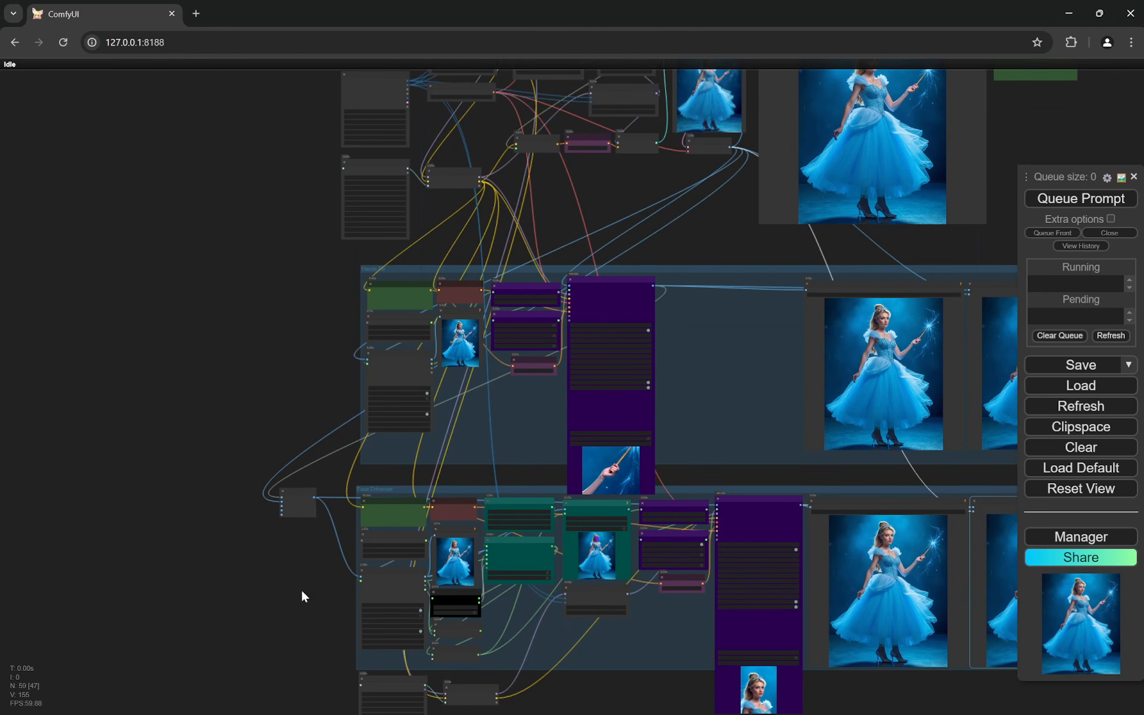
{"action": "scroll", "coordinate": [315, 321], "scroll_direction": "up", "scroll_amount": 7}
{"action": "scroll", "coordinate": [315, 325], "scroll_direction": "up", "scroll_amount": 5}
{"action": "left_click_drag", "start_coordinate": [368, 322], "coordinate": [105, 337]}
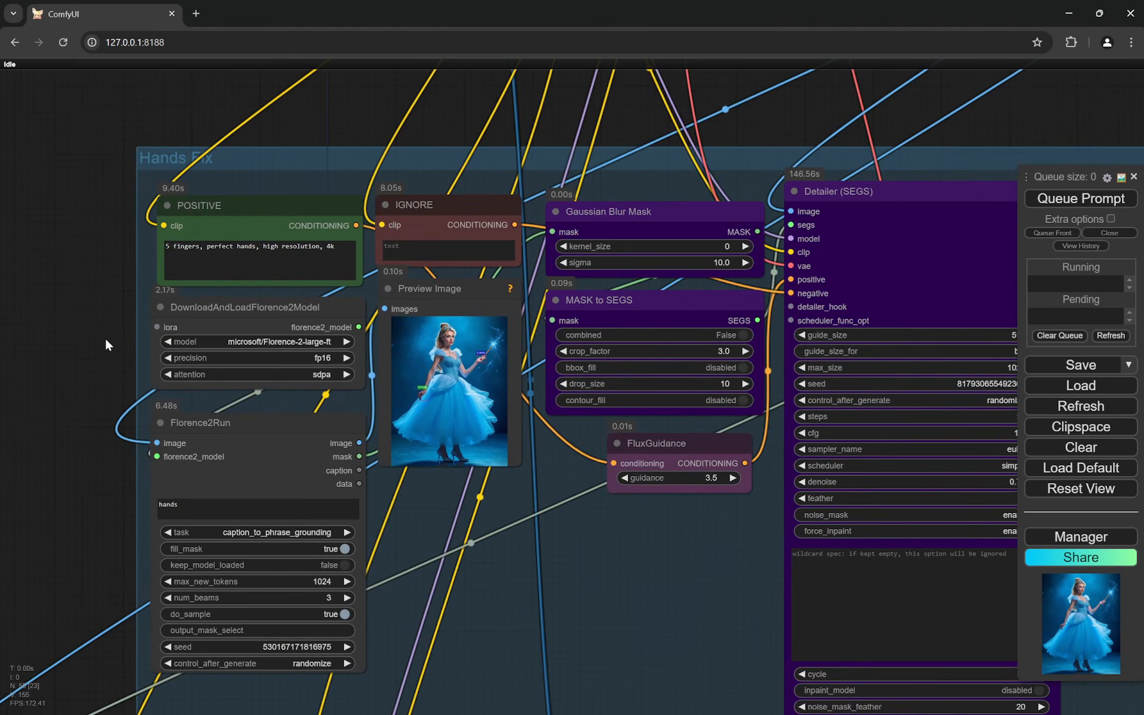
{"action": "scroll", "coordinate": [107, 337], "scroll_direction": "up", "scroll_amount": 1}
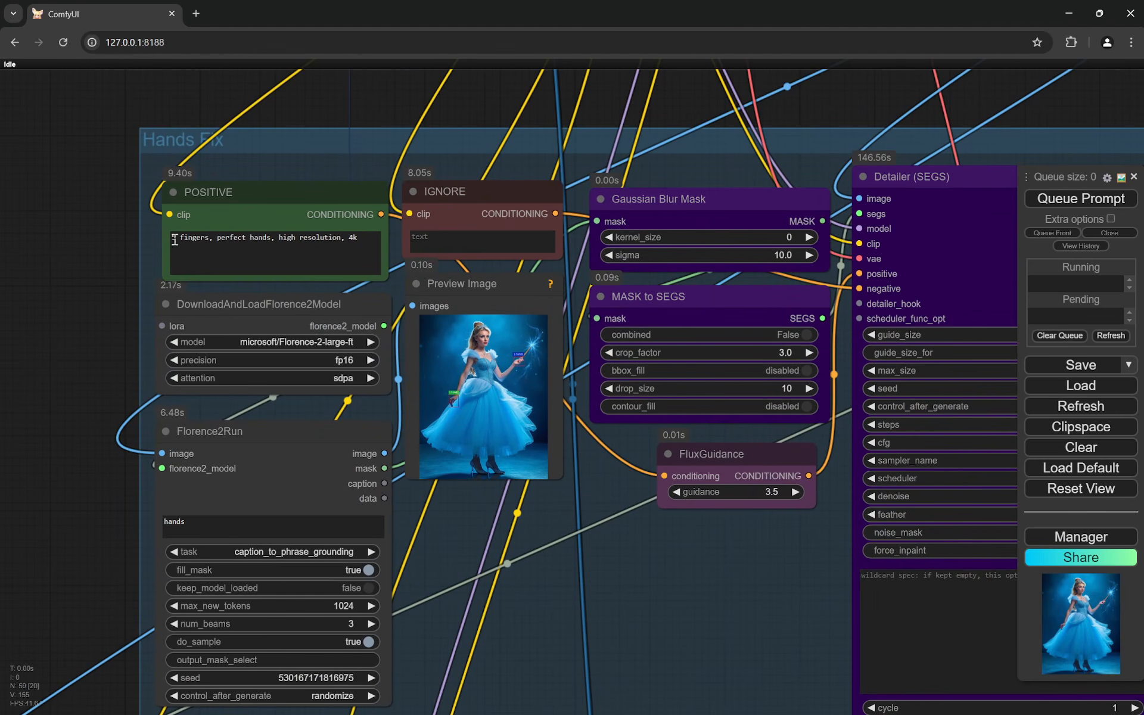
{"action": "scroll", "coordinate": [61, 246], "scroll_direction": "up", "scroll_amount": 2}
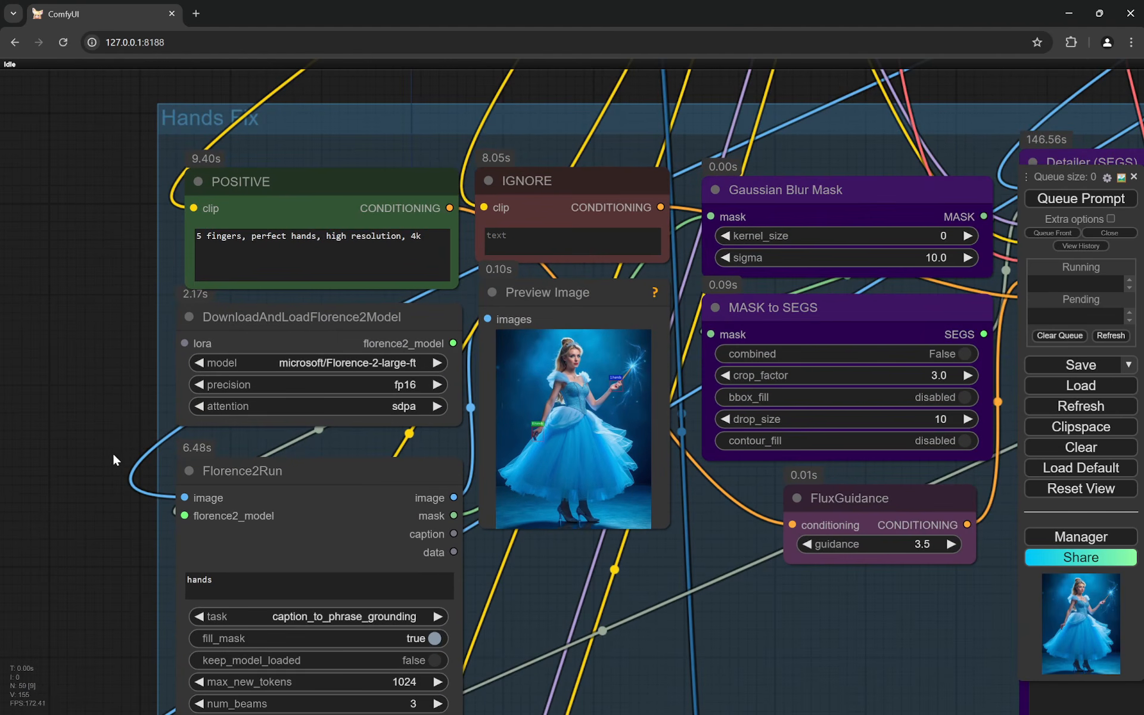
{"action": "left_click_drag", "start_coordinate": [112, 452], "coordinate": [101, 407]}
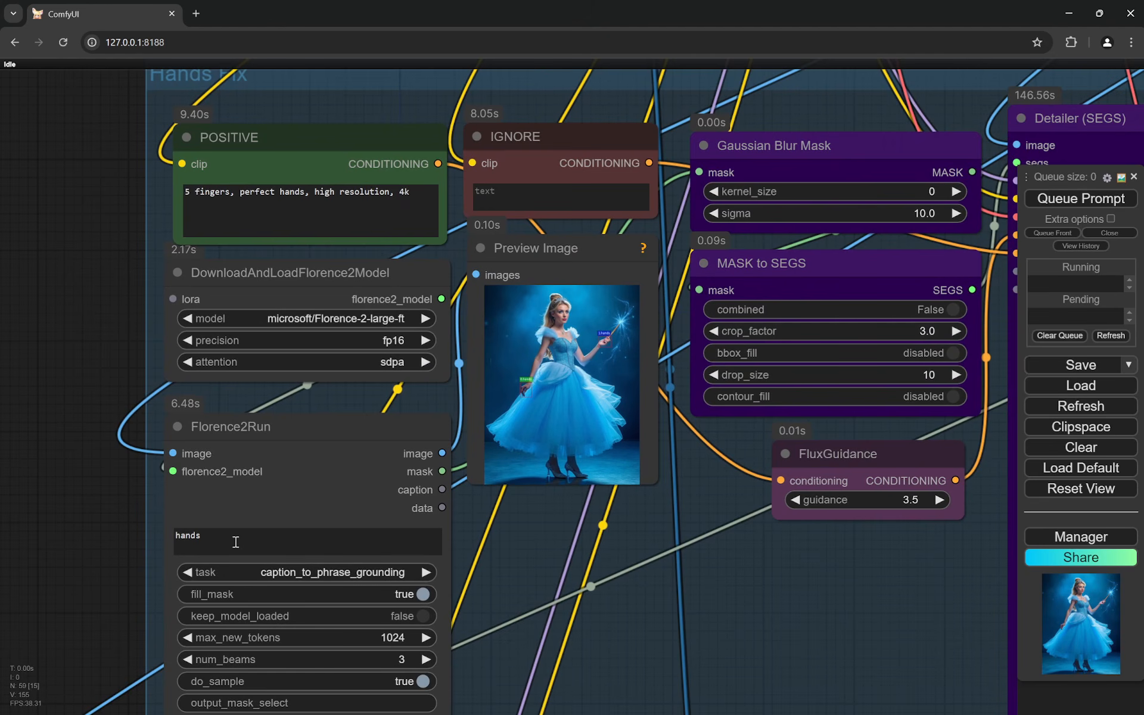
- Inspect the boxed hands in the Hands Fix Preview Image node and reread the group's POSITIVE prompt
{"action": "scroll", "coordinate": [626, 332], "scroll_direction": "up", "scroll_amount": 12}
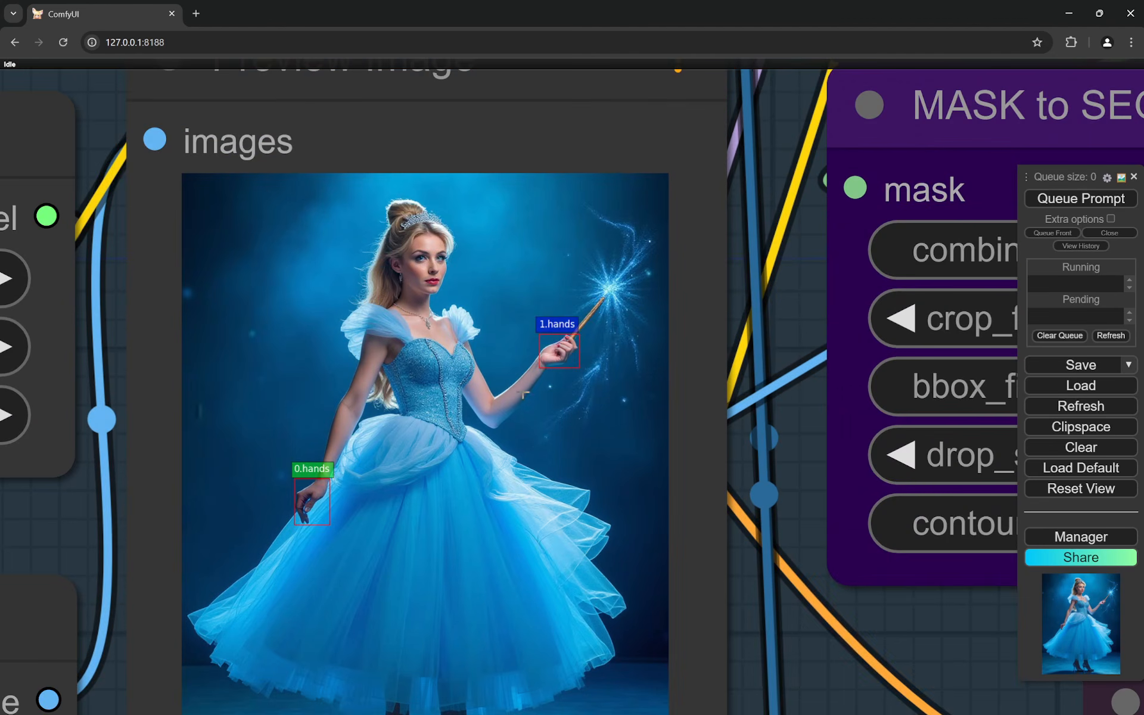
{"action": "scroll", "coordinate": [335, 462], "scroll_direction": "down", "scroll_amount": 5}
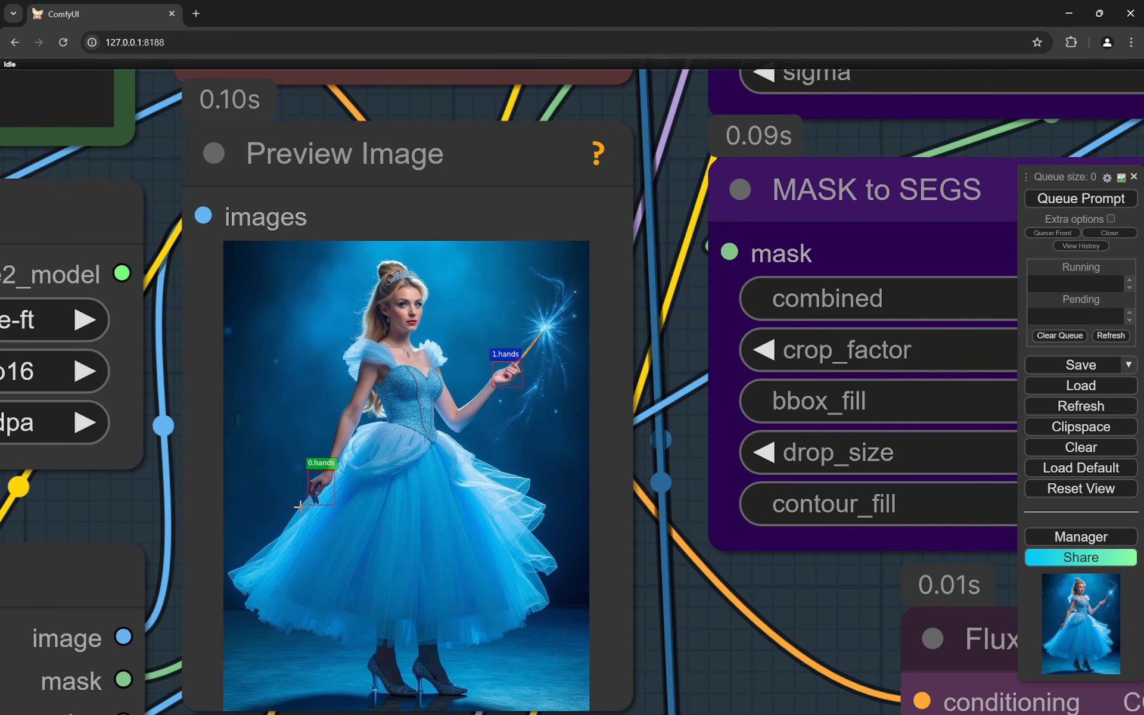
{"action": "scroll", "coordinate": [298, 505], "scroll_direction": "up", "scroll_amount": 5}
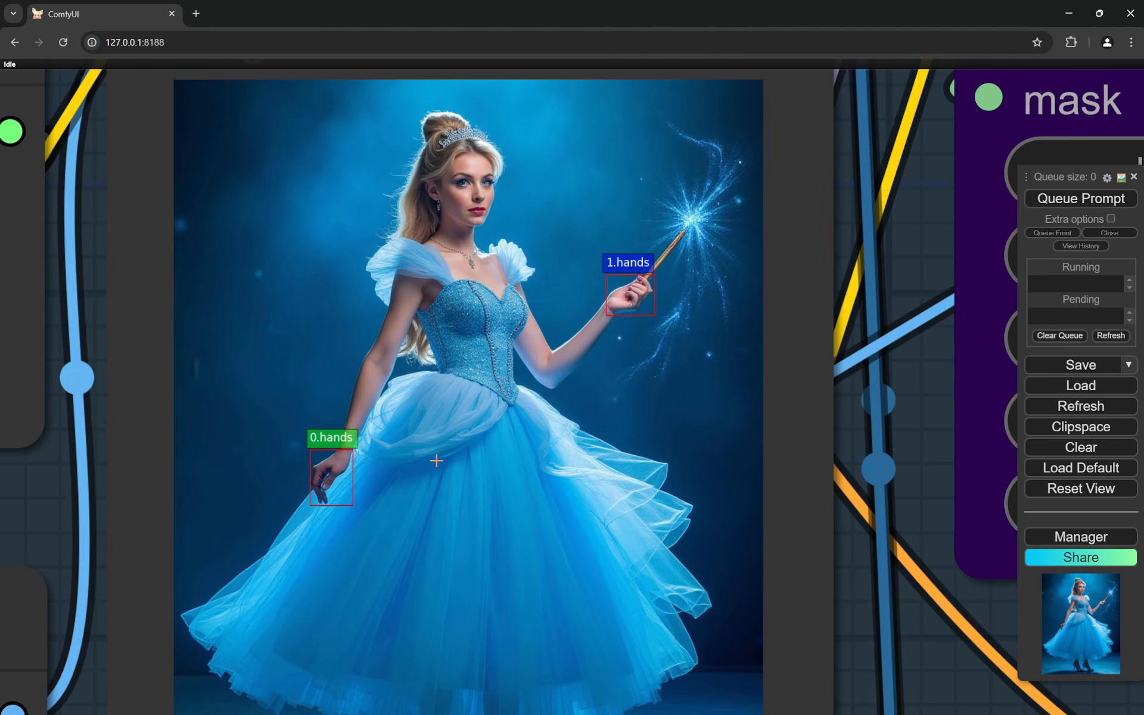
{"action": "scroll", "coordinate": [708, 424], "scroll_direction": "down", "scroll_amount": 10}
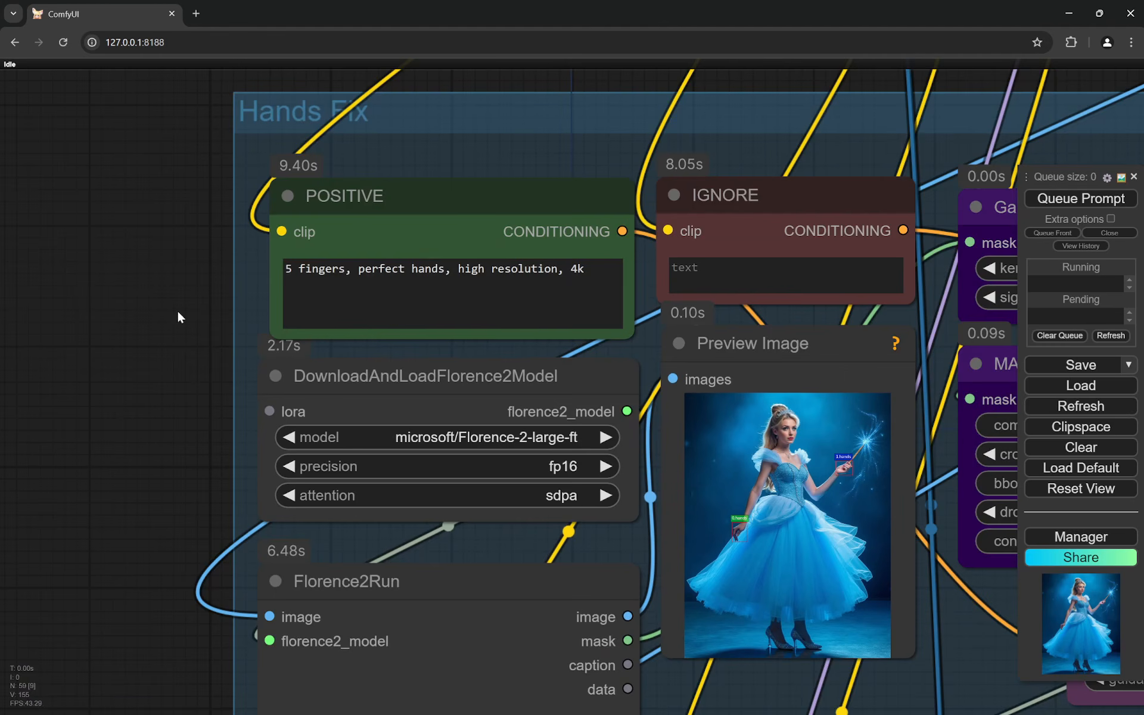
{"action": "left_click_drag", "start_coordinate": [177, 311], "coordinate": [119, 372]}
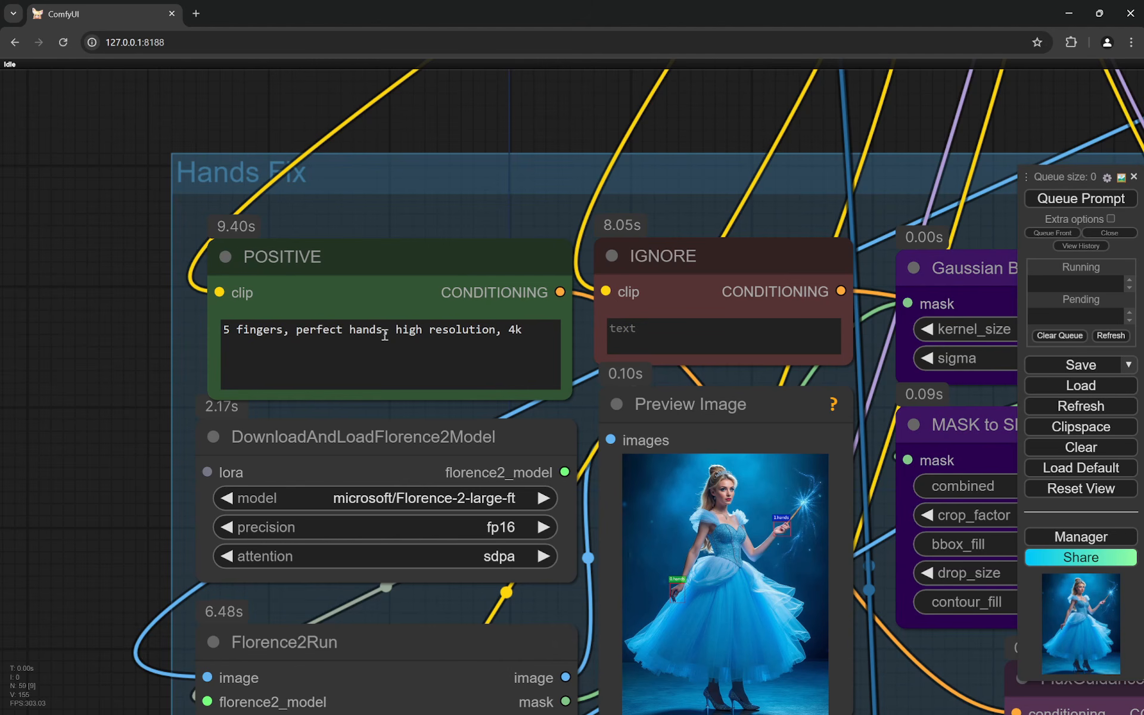
{"action": "scroll", "coordinate": [113, 360], "scroll_direction": "down", "scroll_amount": 5}
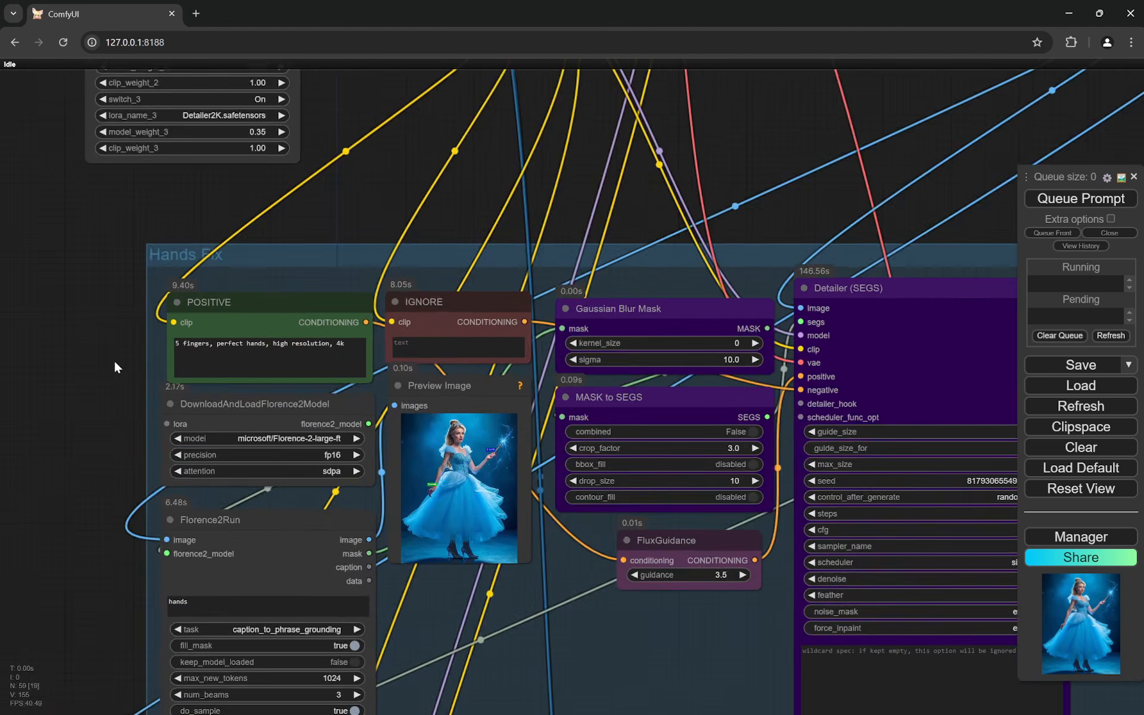
- Examine the Gaussian Blur Mask, MASK to SEGS and FluxGuidance settings in the Hands Fix group
{"action": "scroll", "coordinate": [474, 538], "scroll_direction": "up", "scroll_amount": 8}
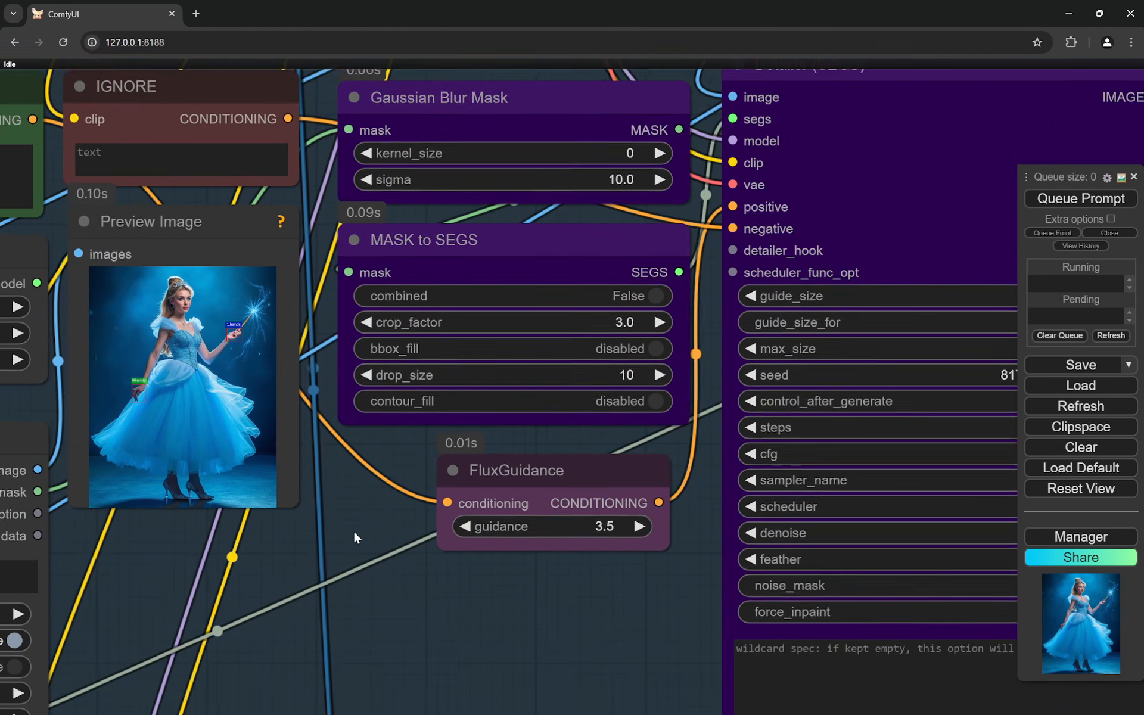
{"action": "left_click_drag", "start_coordinate": [354, 532], "coordinate": [357, 576]}
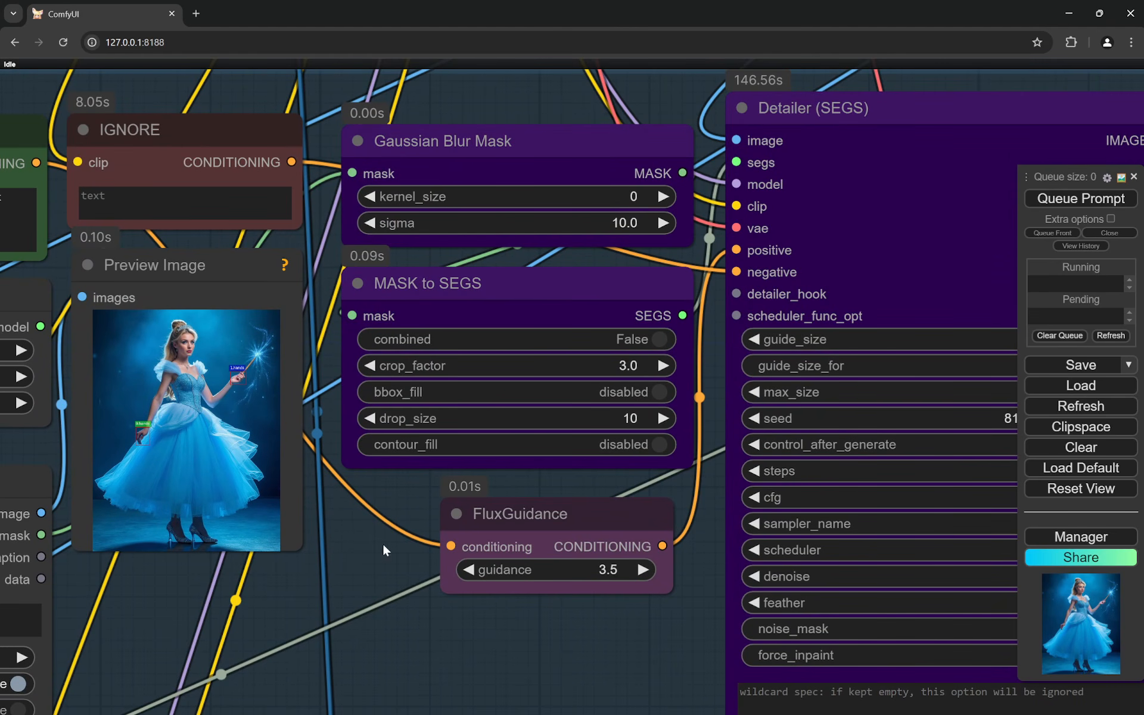
{"action": "scroll", "coordinate": [329, 545], "scroll_direction": "up", "scroll_amount": 1}
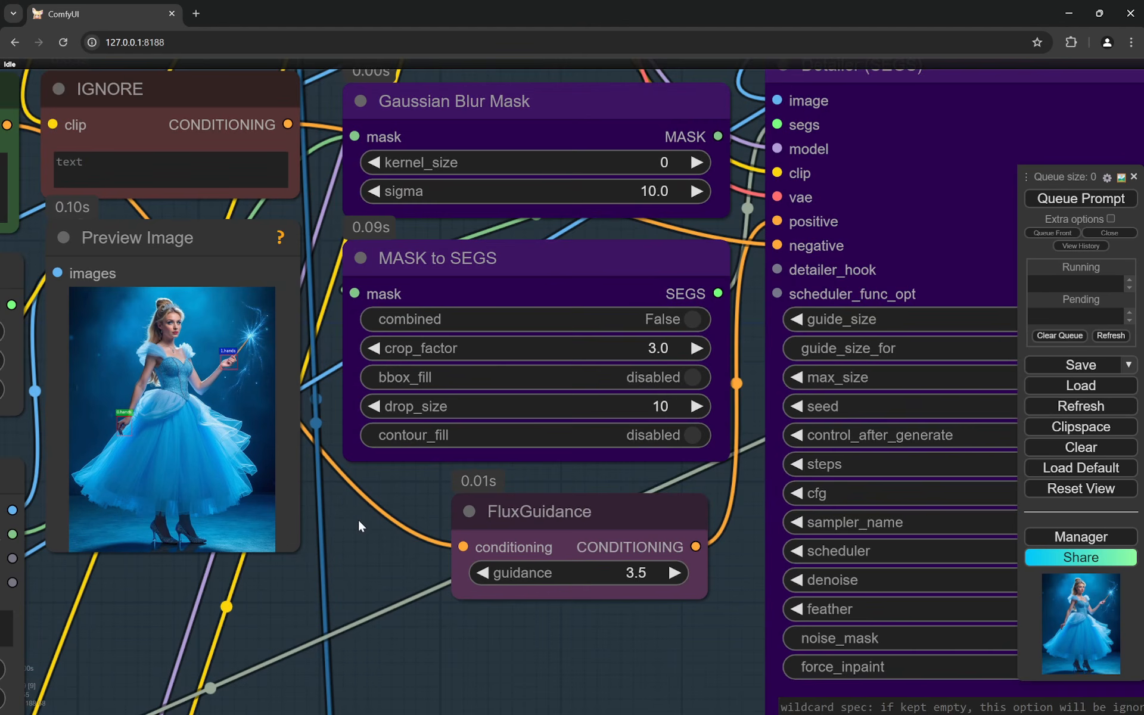
{"action": "left_click_drag", "start_coordinate": [358, 517], "coordinate": [407, 507]}
- Compare the two hand boxes in the Preview Image node with the combined option of MASK to SEGS
{"action": "scroll", "coordinate": [407, 507], "scroll_direction": "up", "scroll_amount": 4}
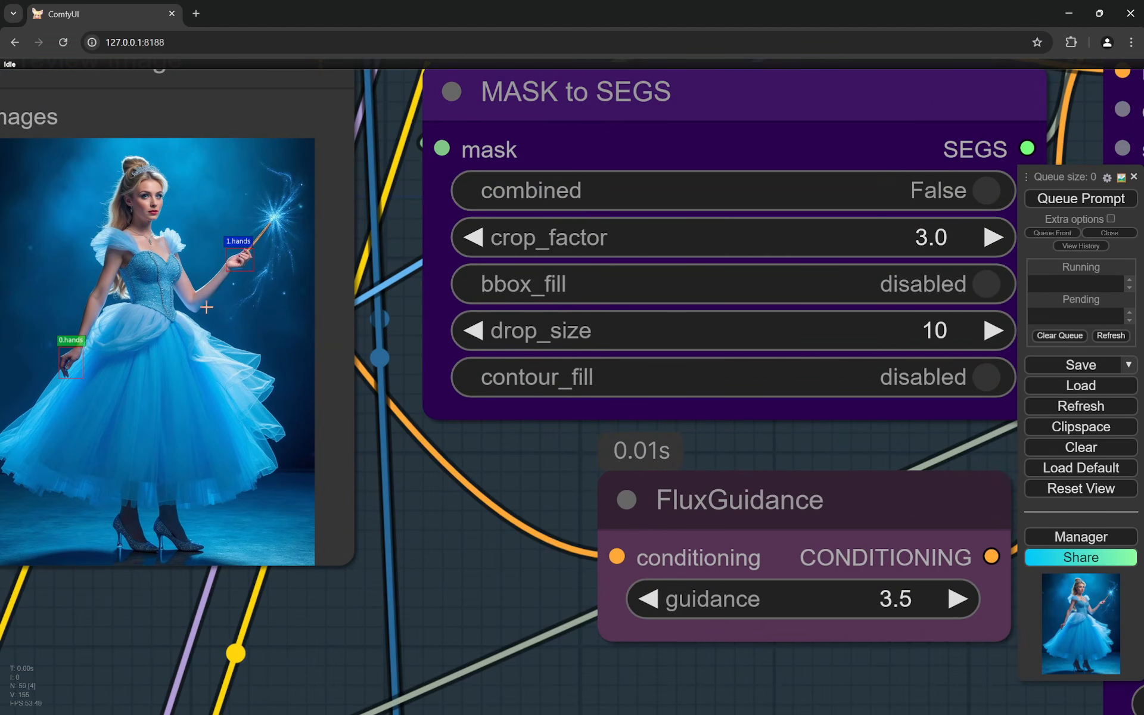
{"action": "scroll", "coordinate": [231, 347], "scroll_direction": "down", "scroll_amount": 6}
{"action": "scroll", "coordinate": [339, 489], "scroll_direction": "up", "scroll_amount": 6}
{"action": "left_click_drag", "start_coordinate": [340, 426], "coordinate": [439, 461]}
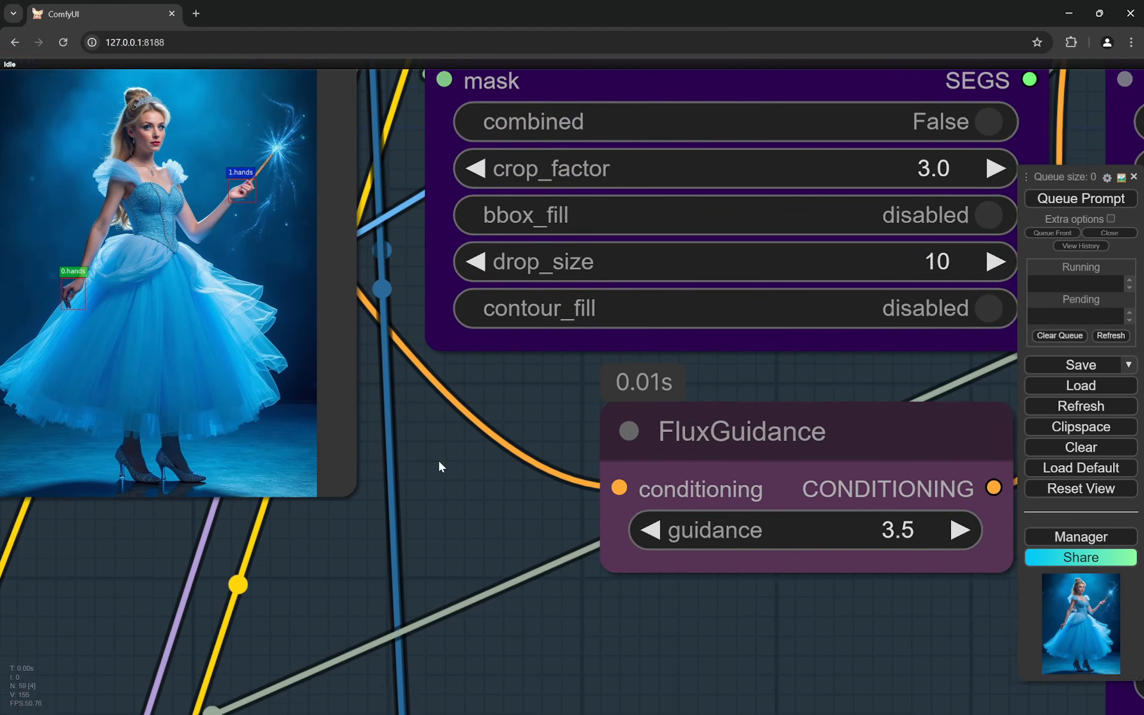
{"action": "scroll", "coordinate": [444, 462], "scroll_direction": "down", "scroll_amount": 2}
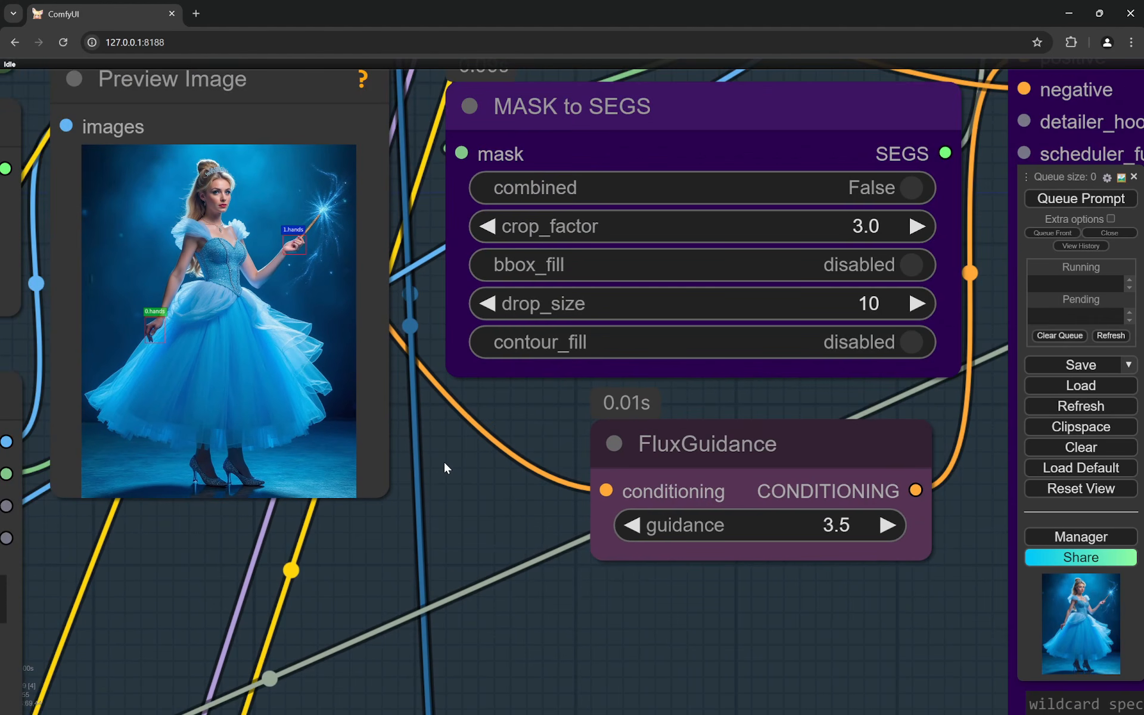
{"action": "scroll", "coordinate": [143, 346], "scroll_direction": "up", "scroll_amount": 6}
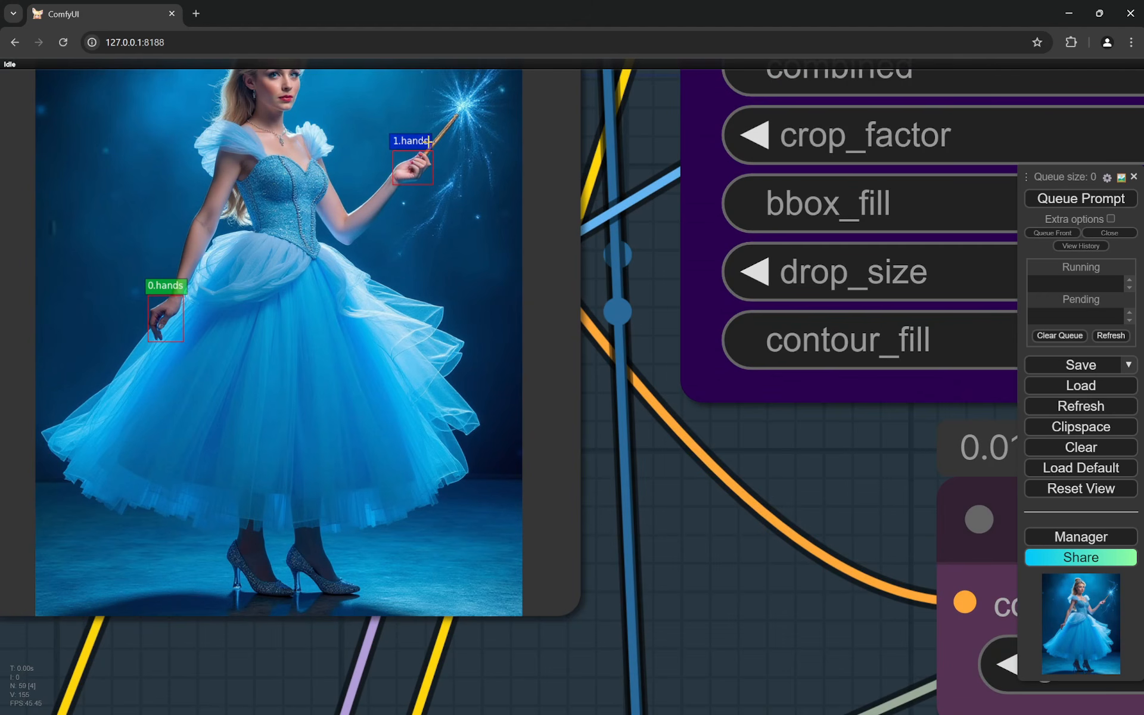
{"action": "scroll", "coordinate": [437, 226], "scroll_direction": "down", "scroll_amount": 6}
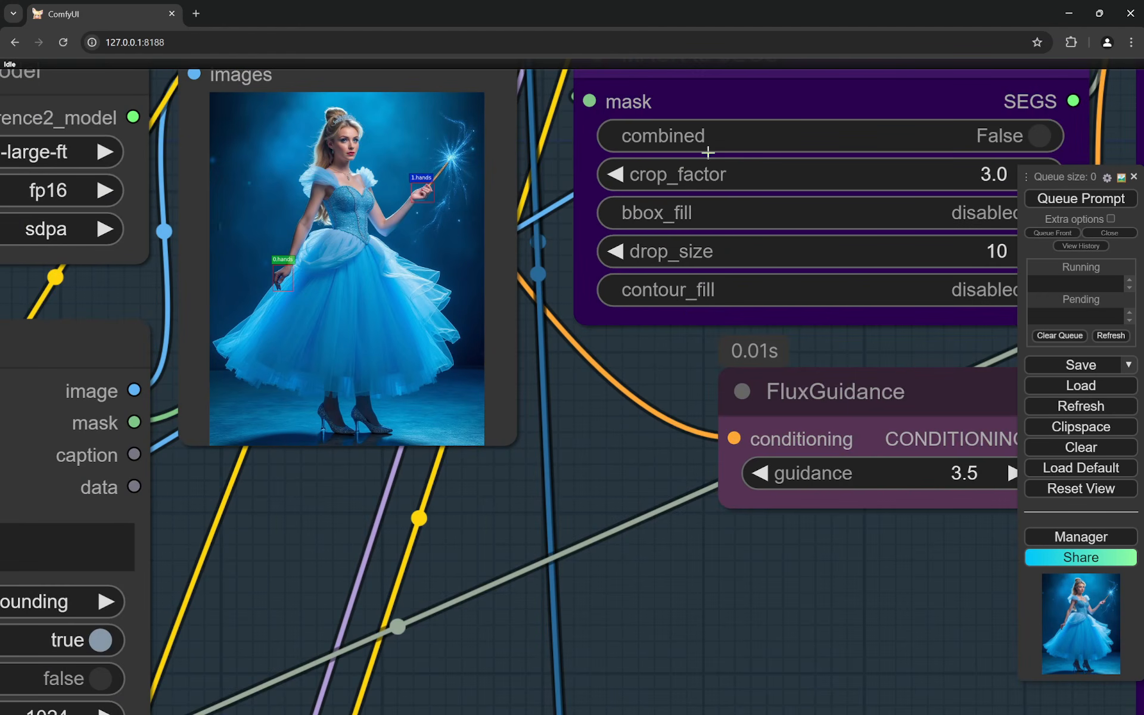
{"action": "scroll", "coordinate": [299, 291], "scroll_direction": "up", "scroll_amount": 6}
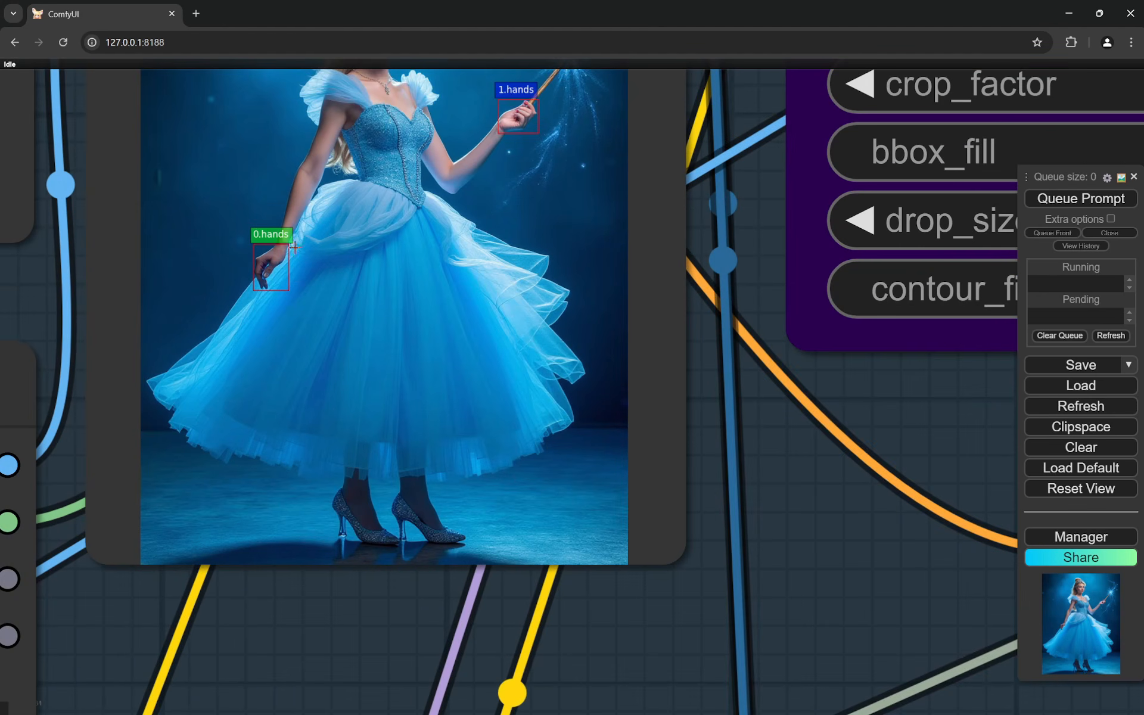
{"action": "scroll", "coordinate": [351, 279], "scroll_direction": "down", "scroll_amount": 6}
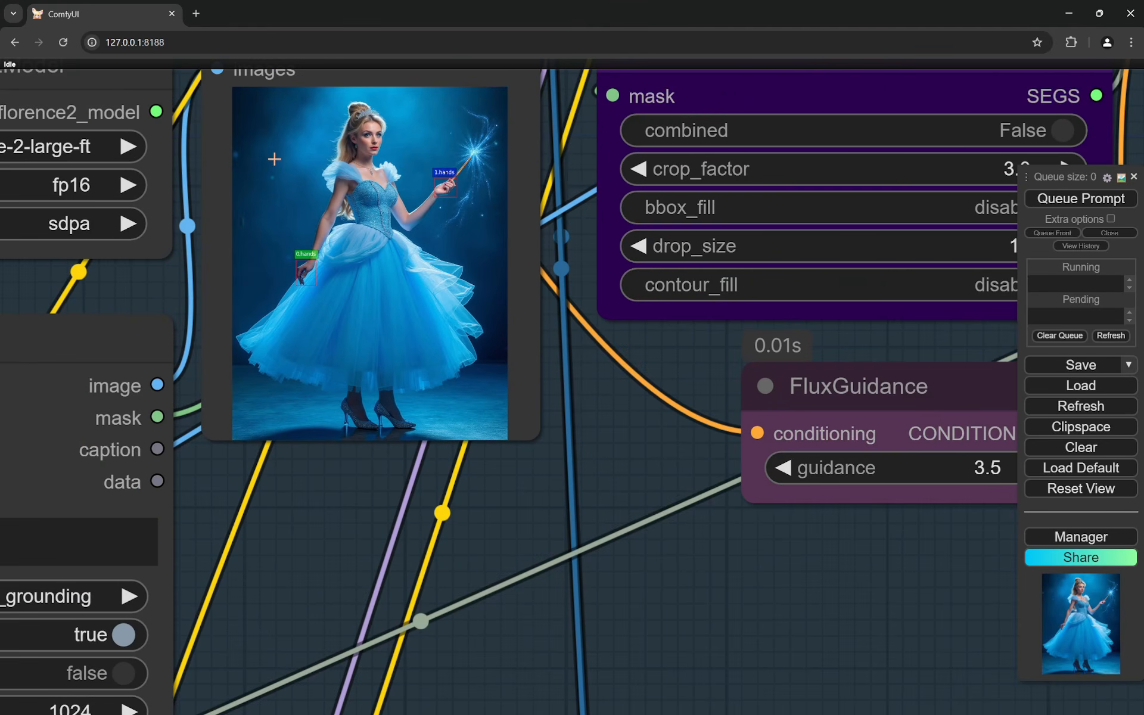
{"action": "scroll", "coordinate": [296, 232], "scroll_direction": "up", "scroll_amount": 6}
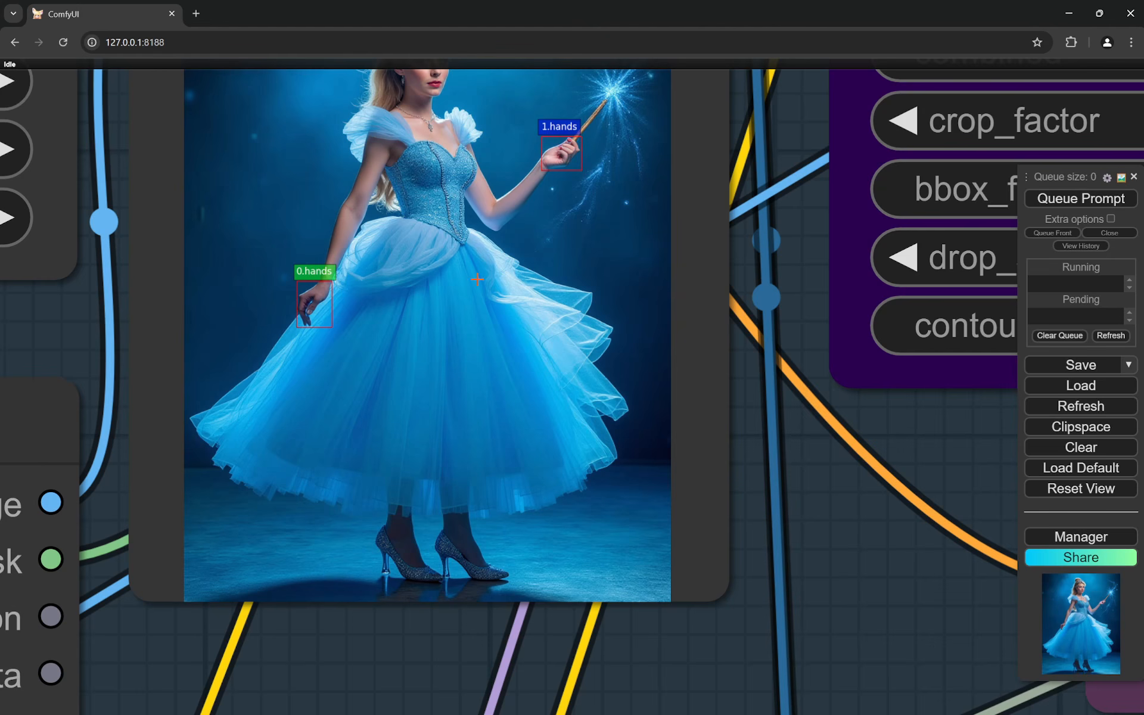
{"action": "scroll", "coordinate": [441, 291], "scroll_direction": "down", "scroll_amount": 10}
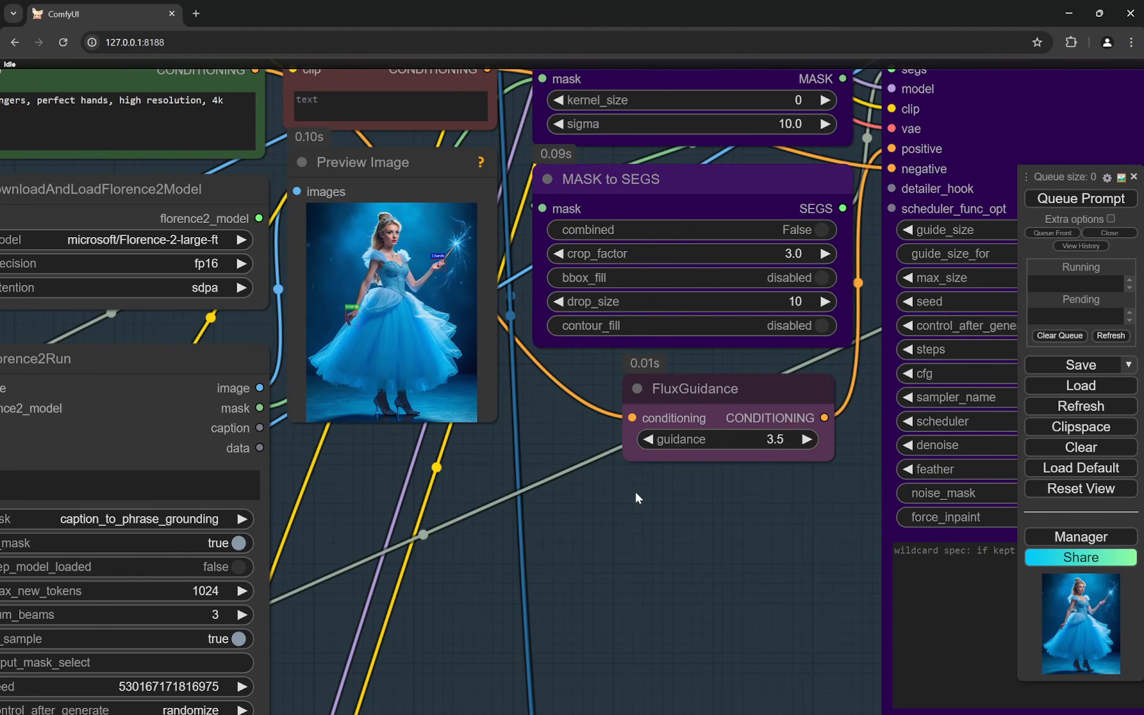
- Review the Hands Fix Detailer (SEGS) settings, including guide size, steps, cfg, sampler, scheduler and denoise
{"action": "left_click_drag", "start_coordinate": [636, 493], "coordinate": [471, 488]}
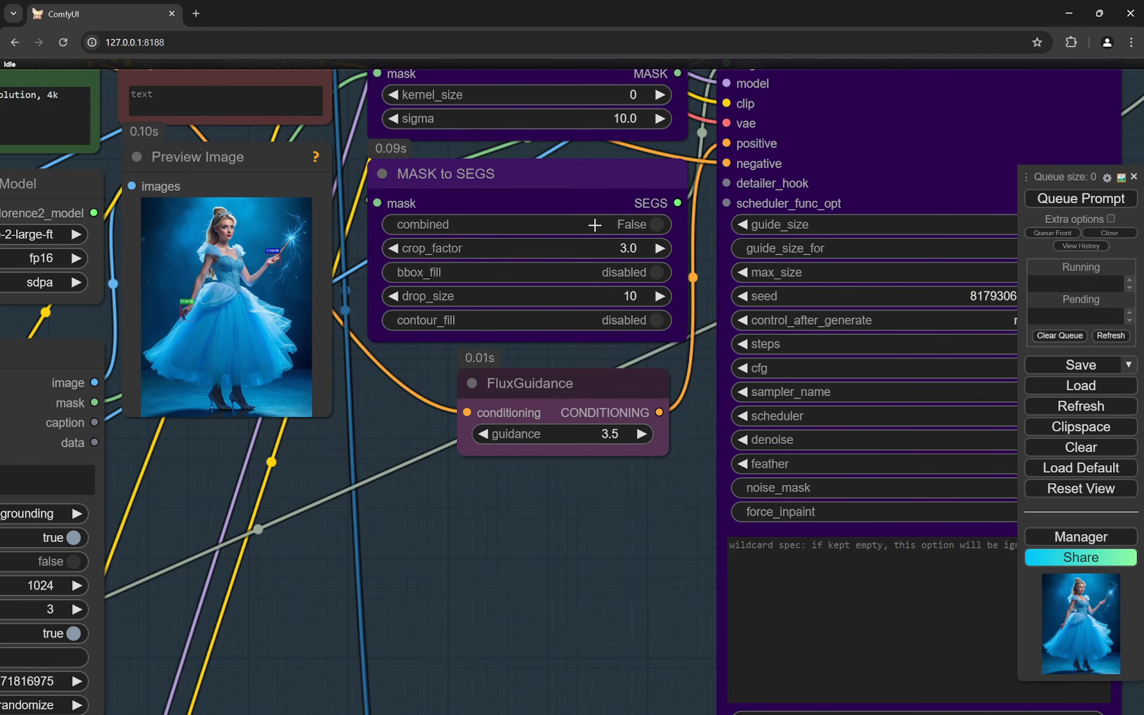
{"action": "scroll", "coordinate": [441, 509], "scroll_direction": "down", "scroll_amount": 10}
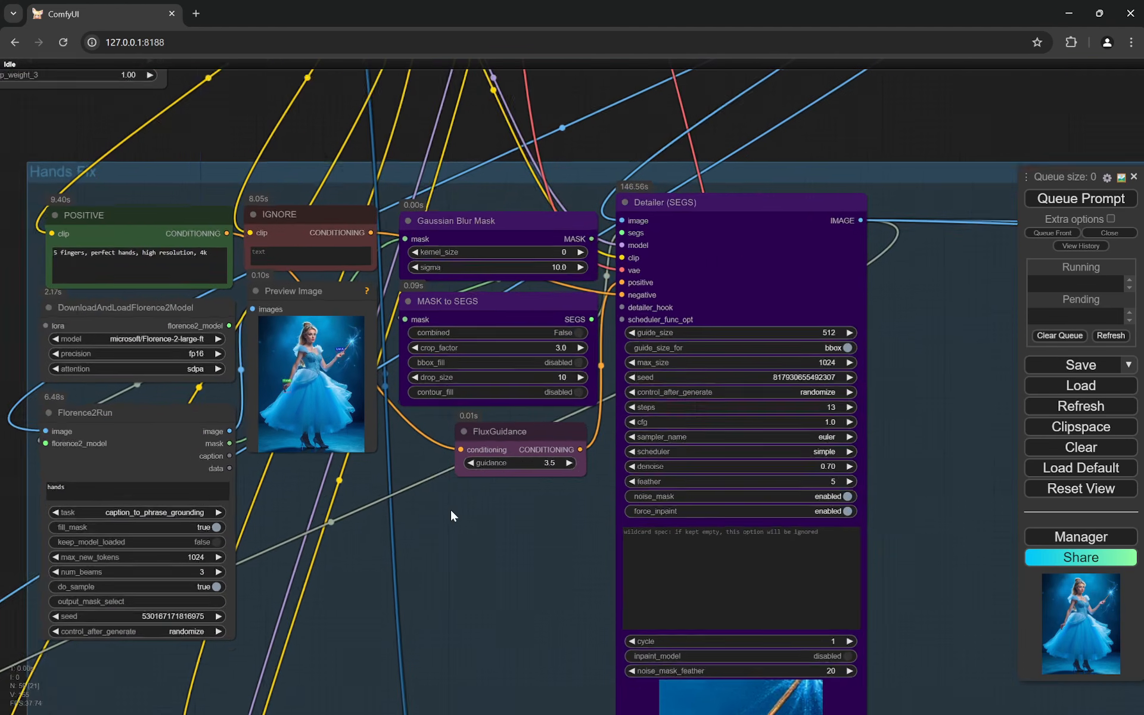
{"action": "scroll", "coordinate": [835, 451], "scroll_direction": "up", "scroll_amount": 11}
{"action": "scroll", "coordinate": [835, 442], "scroll_direction": "up", "scroll_amount": 1}
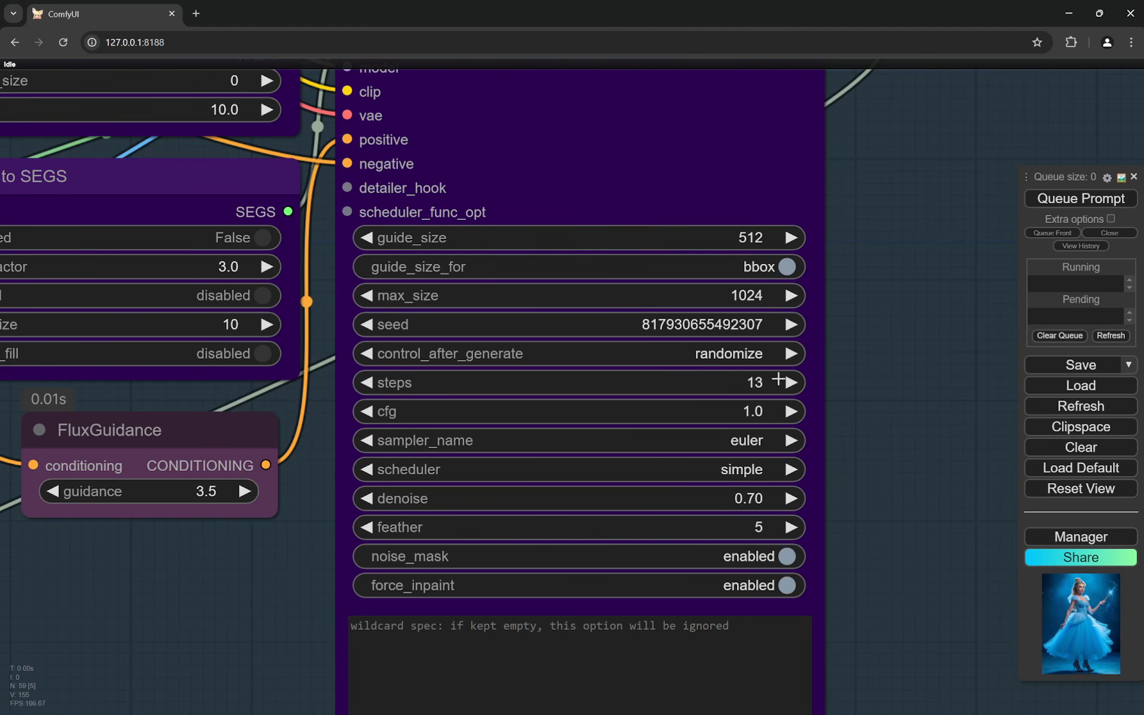
{"action": "scroll", "coordinate": [845, 299], "scroll_direction": "down", "scroll_amount": 4}
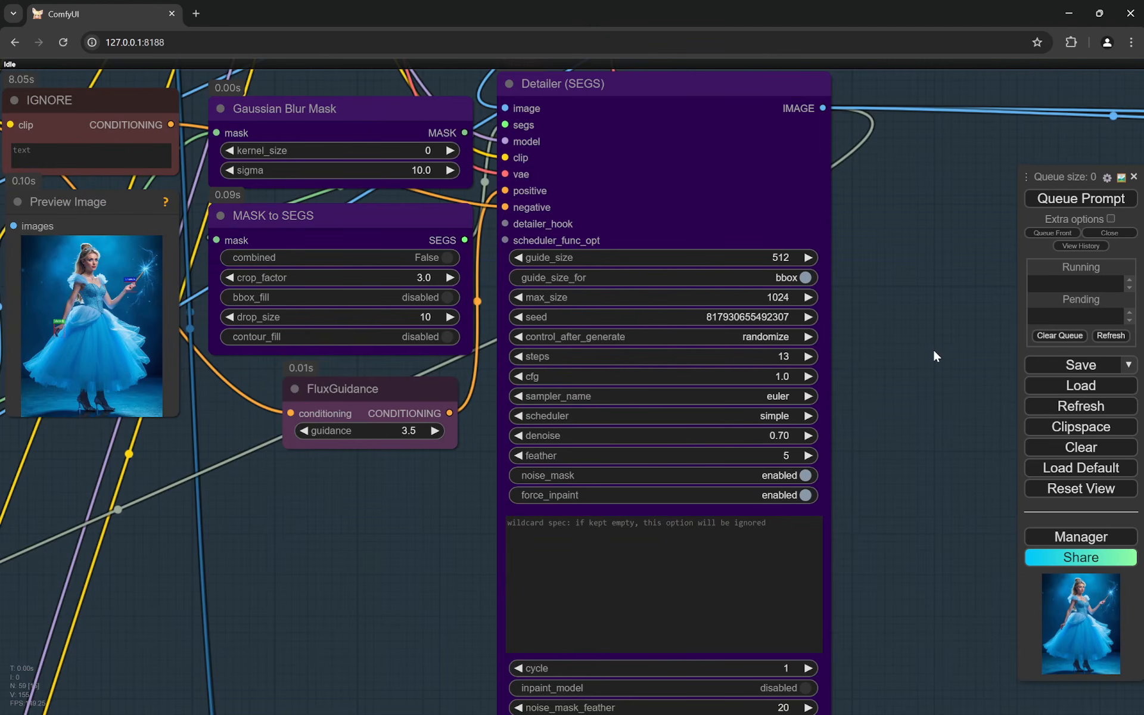
{"action": "scroll", "coordinate": [934, 356], "scroll_direction": "down", "scroll_amount": 6}
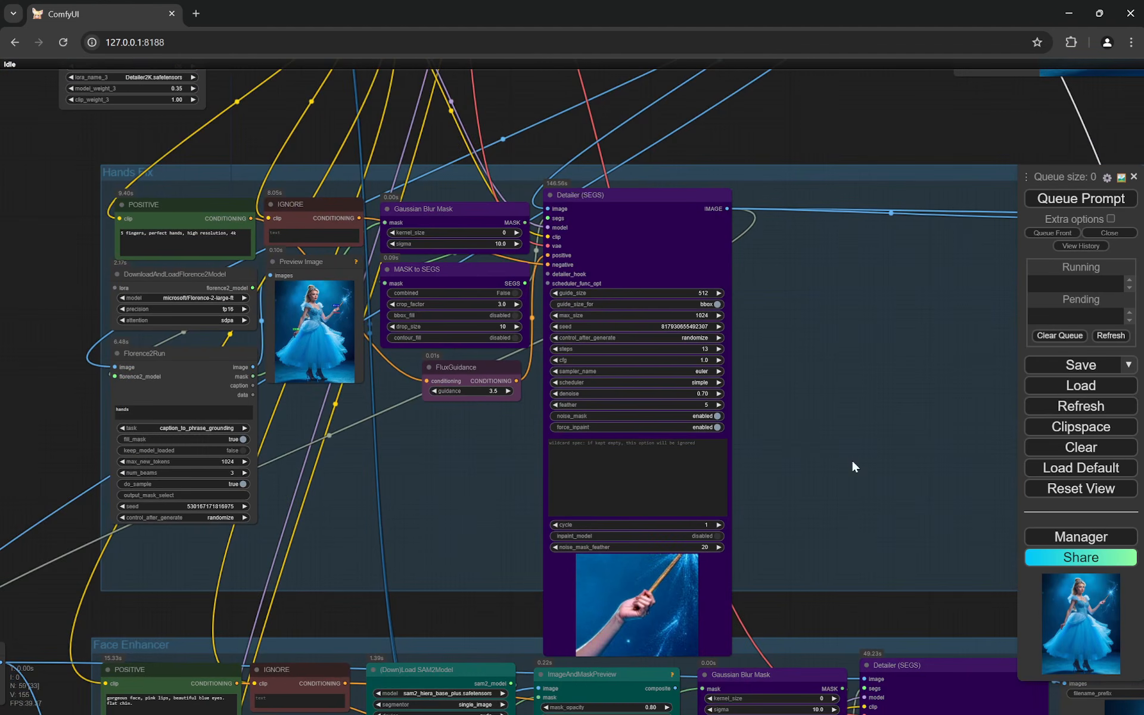
- Compare the before and after versions of the wand-holding hand in the Hands Fix Image Comparer node
{"action": "left_click_drag", "start_coordinate": [893, 444], "coordinate": [567, 519]}
{"action": "left_click_drag", "start_coordinate": [717, 434], "coordinate": [513, 427]}
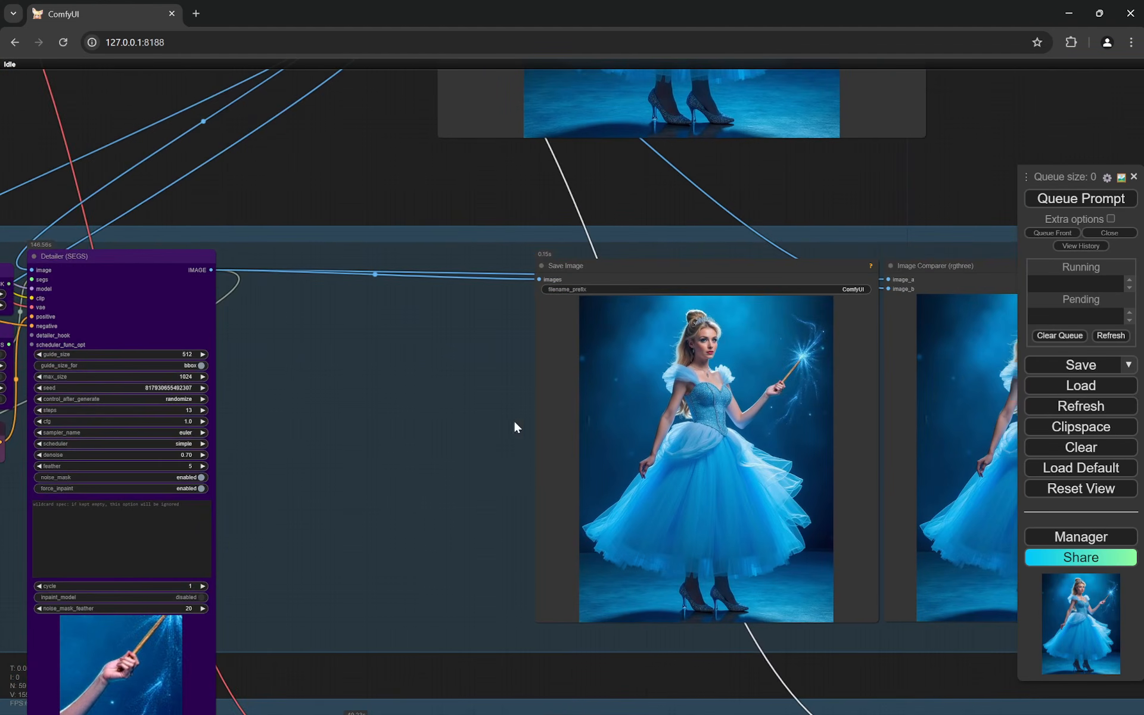
{"action": "left_click_drag", "start_coordinate": [776, 413], "coordinate": [456, 413]}
{"action": "scroll", "coordinate": [853, 417], "scroll_direction": "up", "scroll_amount": 1}
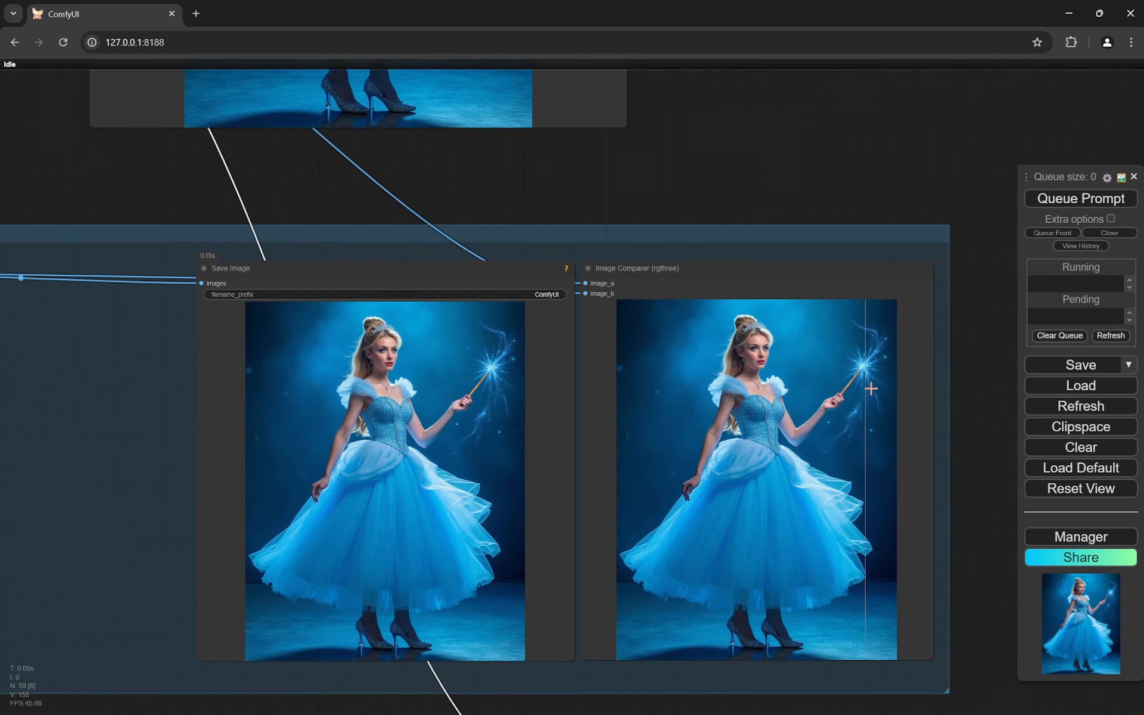
{"action": "scroll", "coordinate": [851, 429], "scroll_direction": "up", "scroll_amount": 5}
{"action": "scroll", "coordinate": [851, 429], "scroll_direction": "up", "scroll_amount": 4}
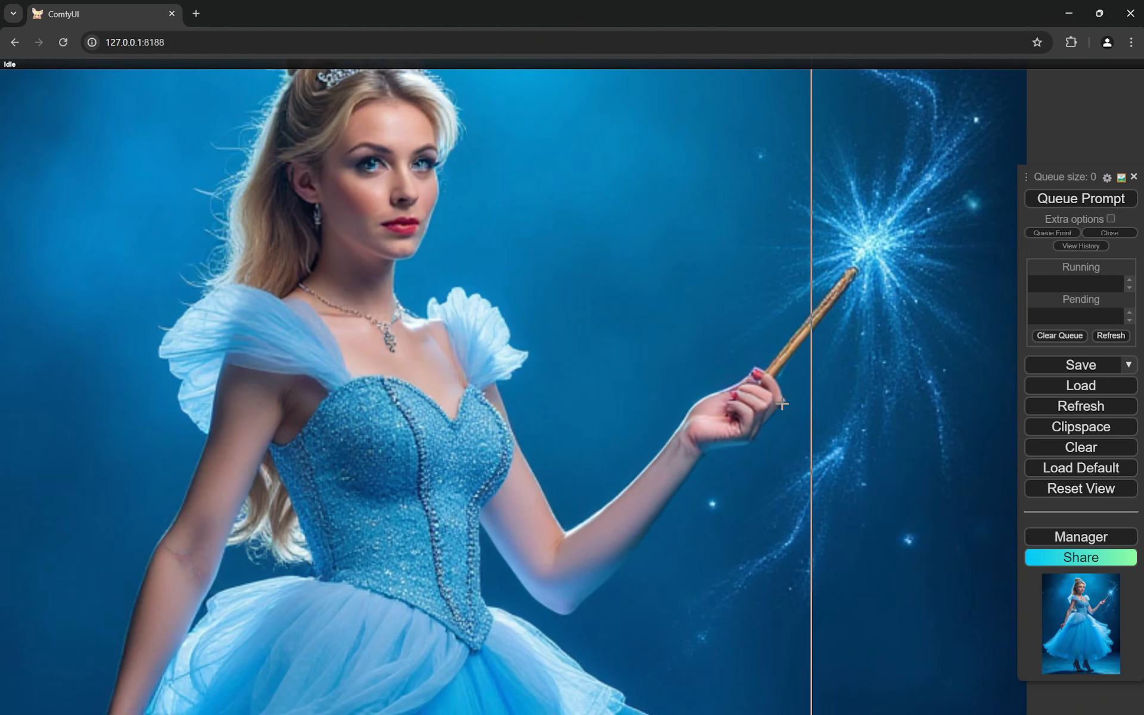
{"action": "scroll", "coordinate": [645, 404], "scroll_direction": "up", "scroll_amount": 3}
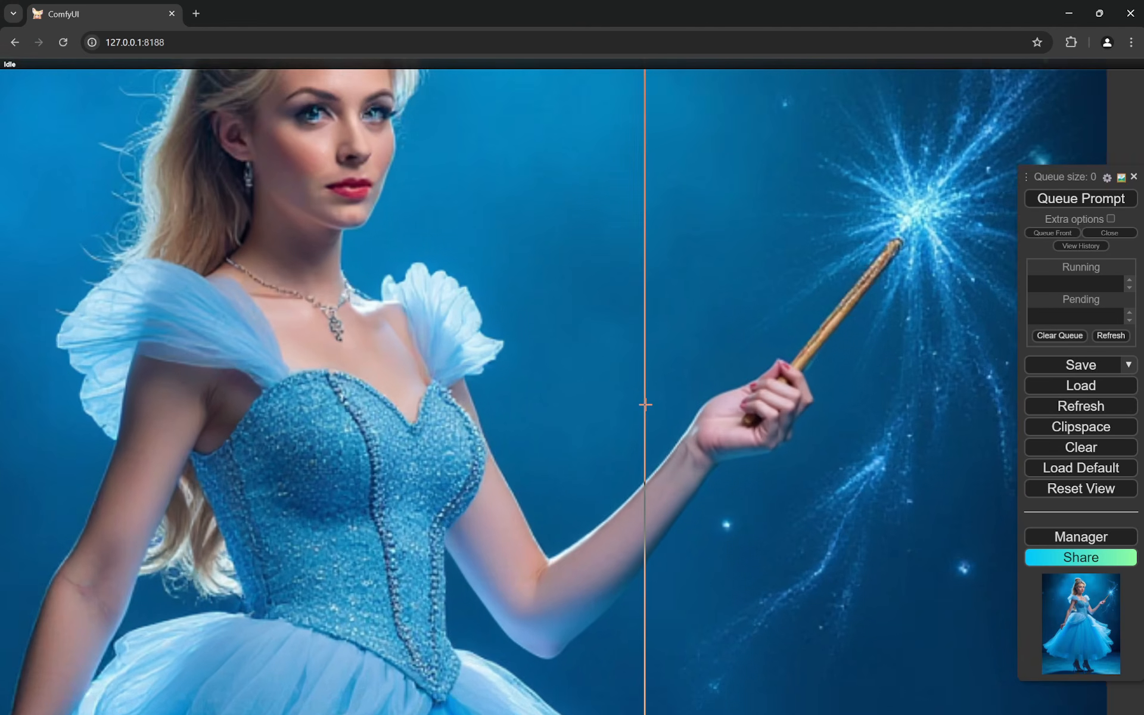
{"action": "scroll", "coordinate": [645, 404], "scroll_direction": "up", "scroll_amount": 2}
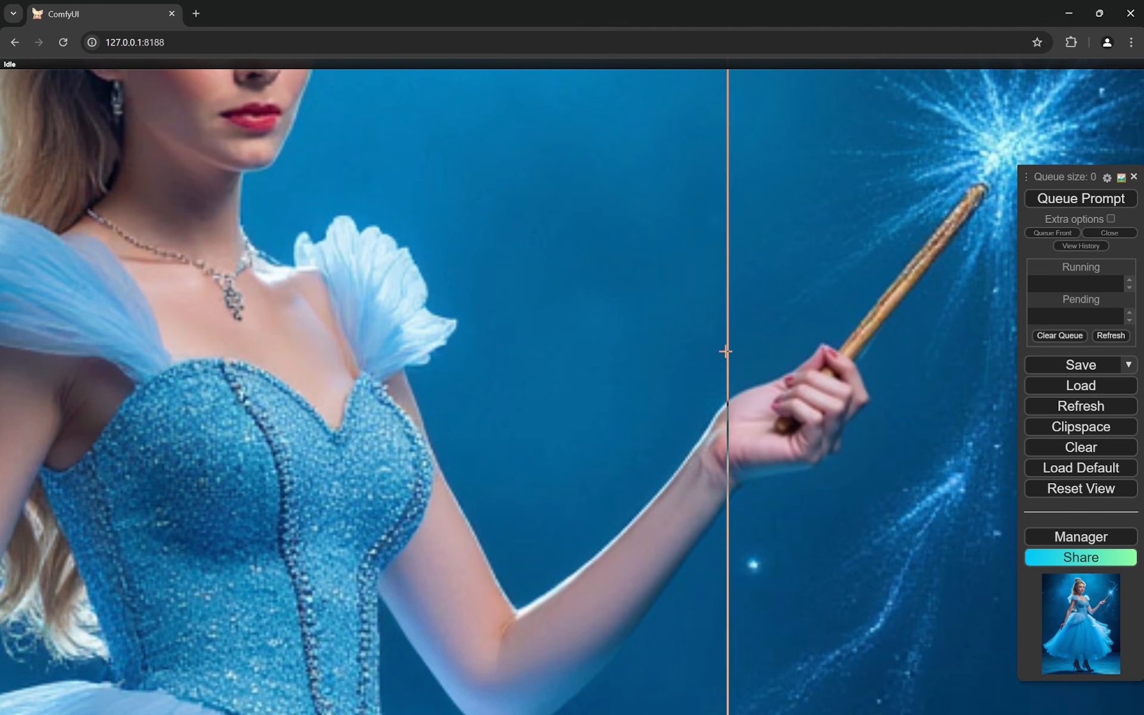
{"action": "scroll", "coordinate": [754, 364], "scroll_direction": "down", "scroll_amount": 5}
{"action": "left_click_drag", "start_coordinate": [515, 417], "coordinate": [473, 423]}
{"action": "scroll", "coordinate": [688, 423], "scroll_direction": "up", "scroll_amount": 6}
{"action": "scroll", "coordinate": [688, 423], "scroll_direction": "up", "scroll_amount": 2}
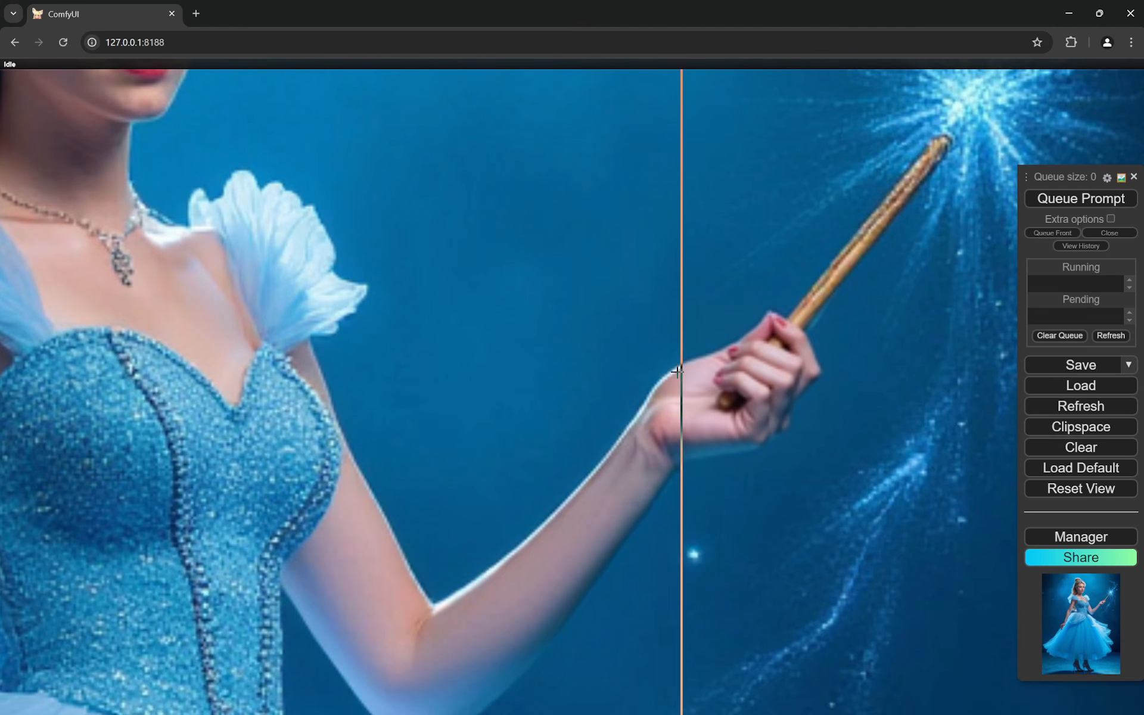
- Compare the before and after versions of the lowered hand beside the dress in the Hands Fix Image Comparer
{"action": "scroll", "coordinate": [679, 388], "scroll_direction": "down", "scroll_amount": 6}
{"action": "scroll", "coordinate": [537, 463], "scroll_direction": "up", "scroll_amount": 8}
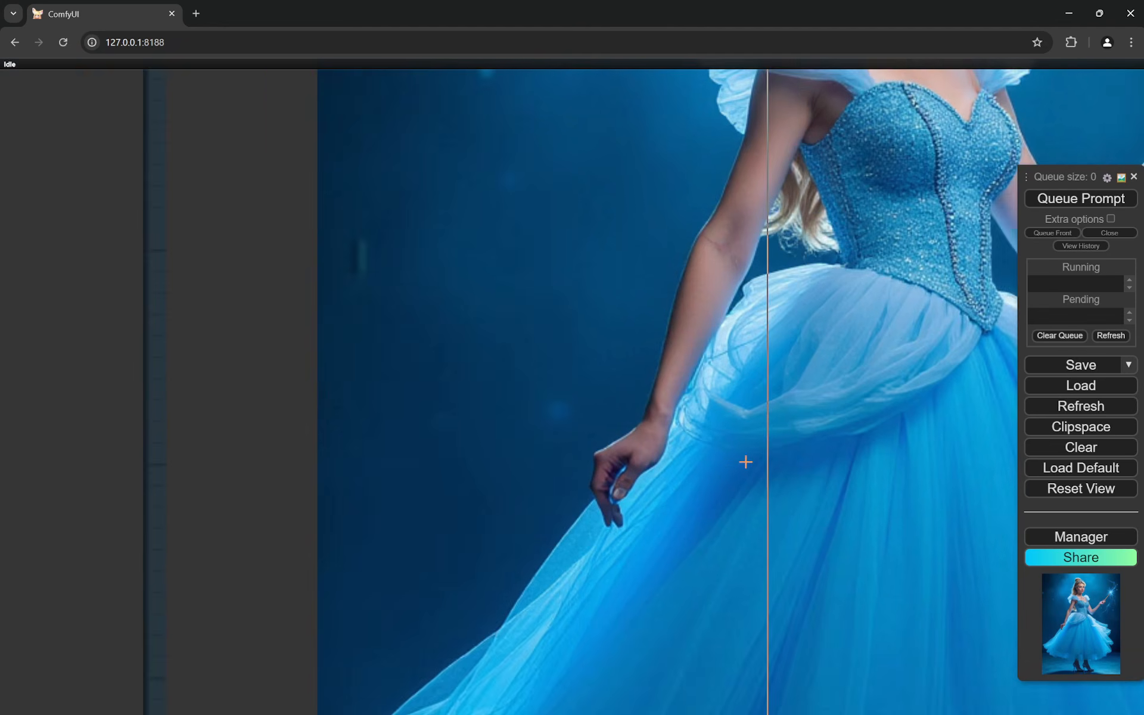
{"action": "scroll", "coordinate": [453, 474], "scroll_direction": "down", "scroll_amount": 2}
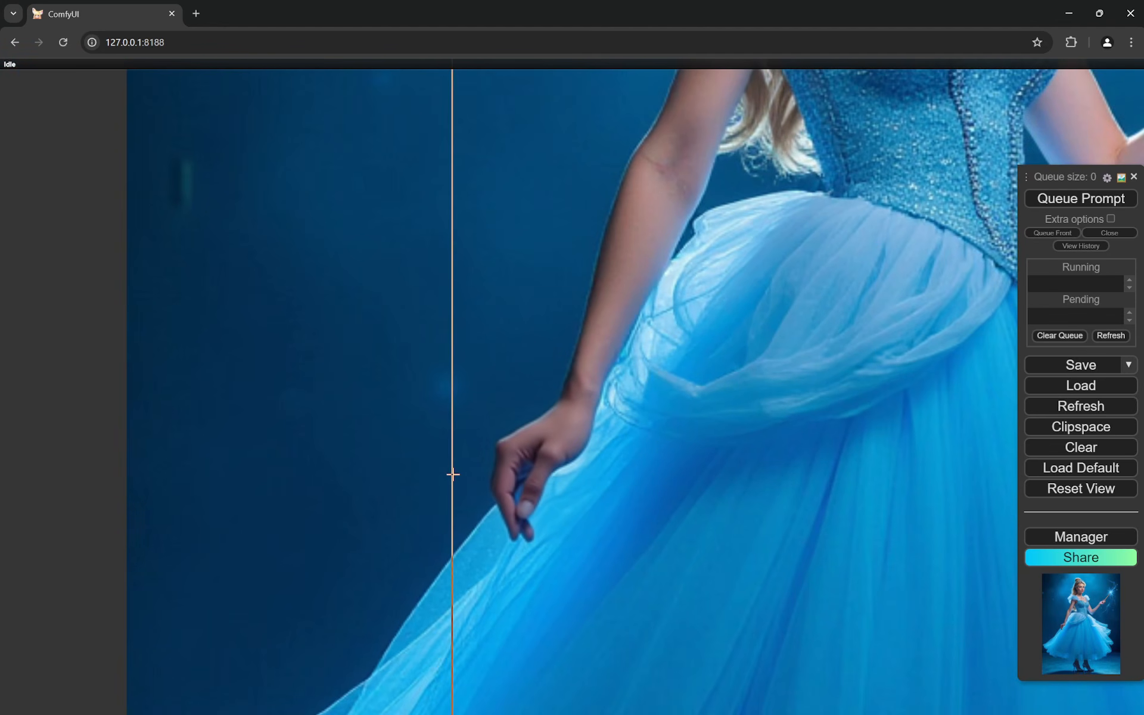
{"action": "scroll", "coordinate": [453, 474], "scroll_direction": "up", "scroll_amount": 3}
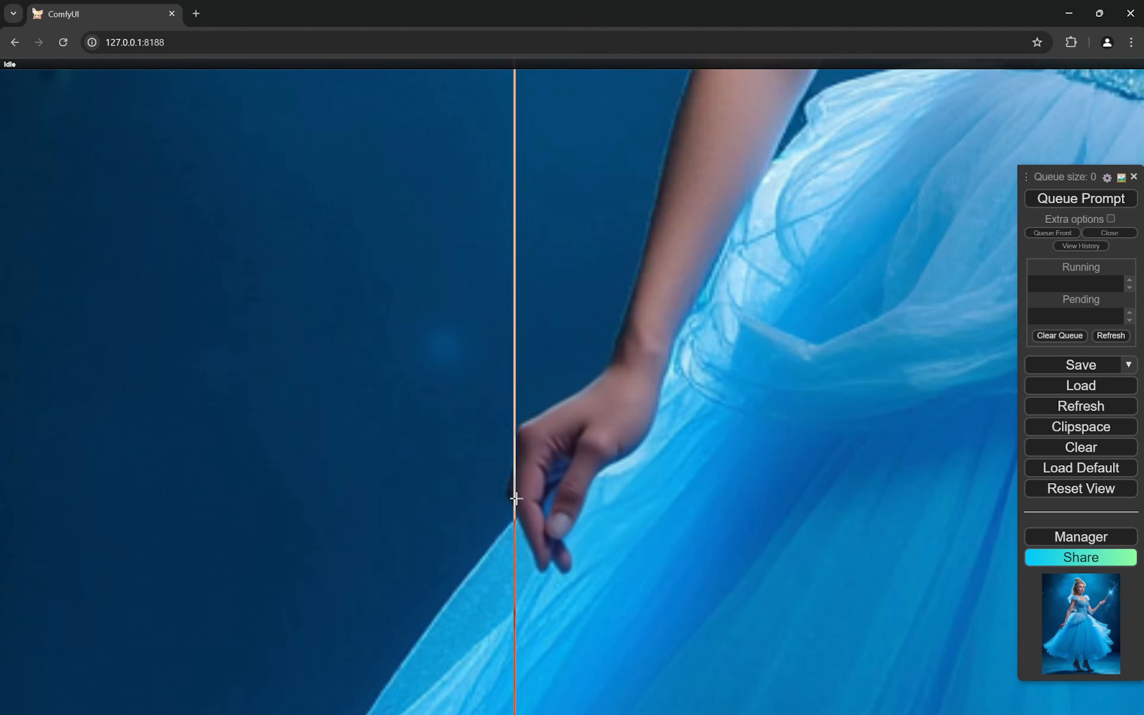
{"action": "scroll", "coordinate": [363, 500], "scroll_direction": "down", "scroll_amount": 8}
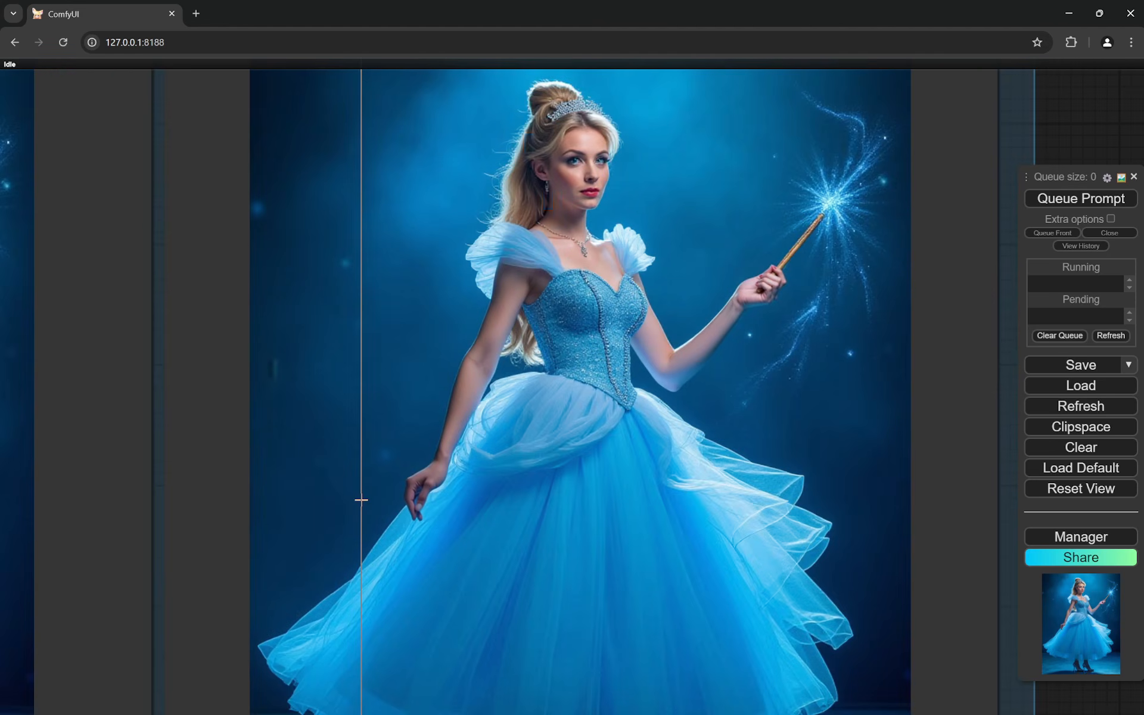
- Examine the woman's face and hair in the Hands Fix Image Comparer result
{"action": "scroll", "coordinate": [362, 500], "scroll_direction": "down", "scroll_amount": 2}
{"action": "scroll", "coordinate": [381, 442], "scroll_direction": "up", "scroll_amount": 12}
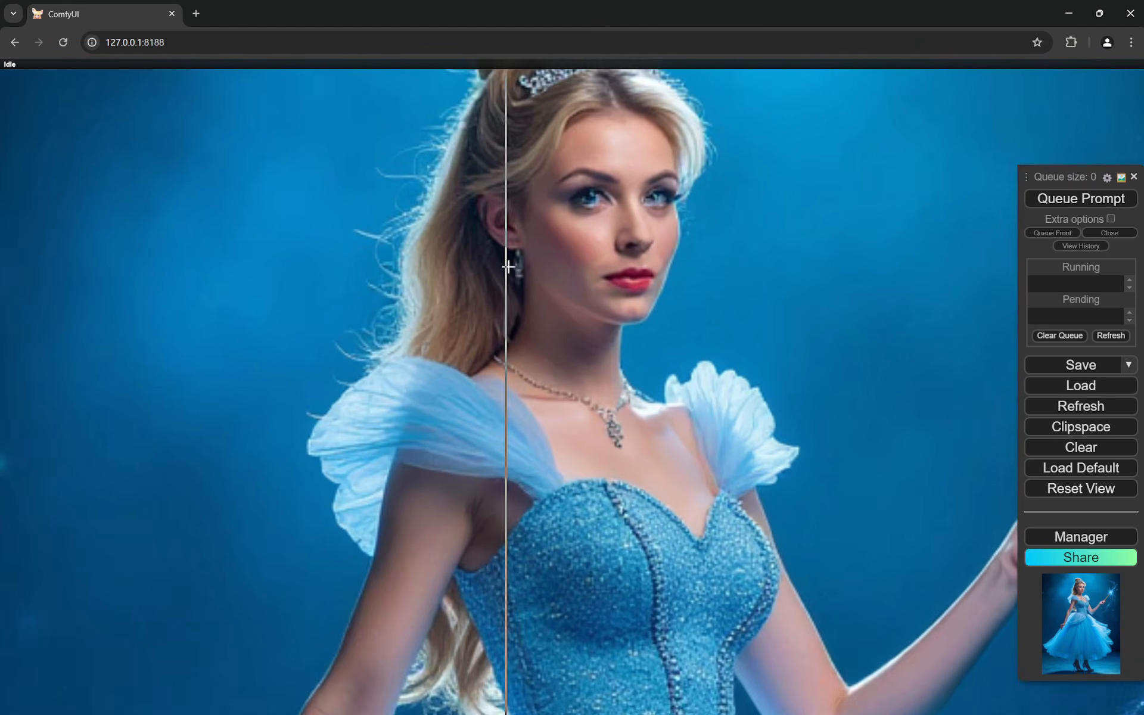
{"action": "scroll", "coordinate": [508, 267], "scroll_direction": "up", "scroll_amount": 1}
{"action": "left_click_drag", "start_coordinate": [507, 267], "coordinate": [495, 411]}
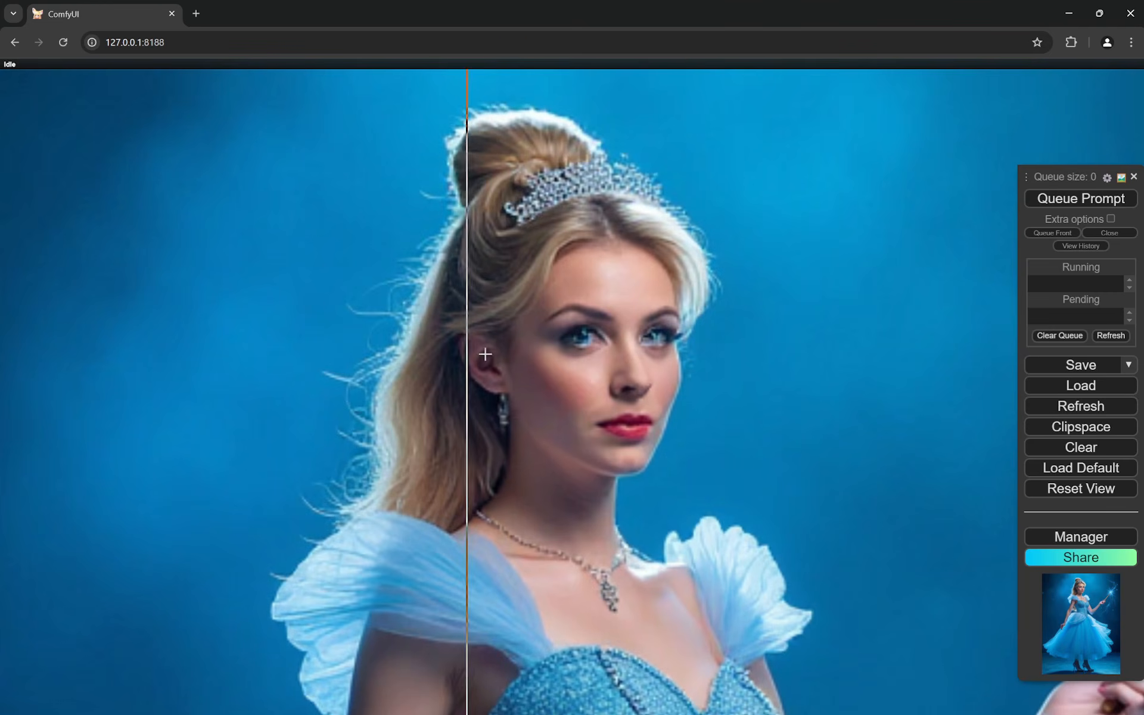
- Review the Face Enhancer group's POSITIVE prompt and its DownloadAndLoadFlorence2Model settings
{"action": "scroll", "coordinate": [591, 358], "scroll_direction": "down", "scroll_amount": 7}
{"action": "scroll", "coordinate": [600, 358], "scroll_direction": "down", "scroll_amount": 10}
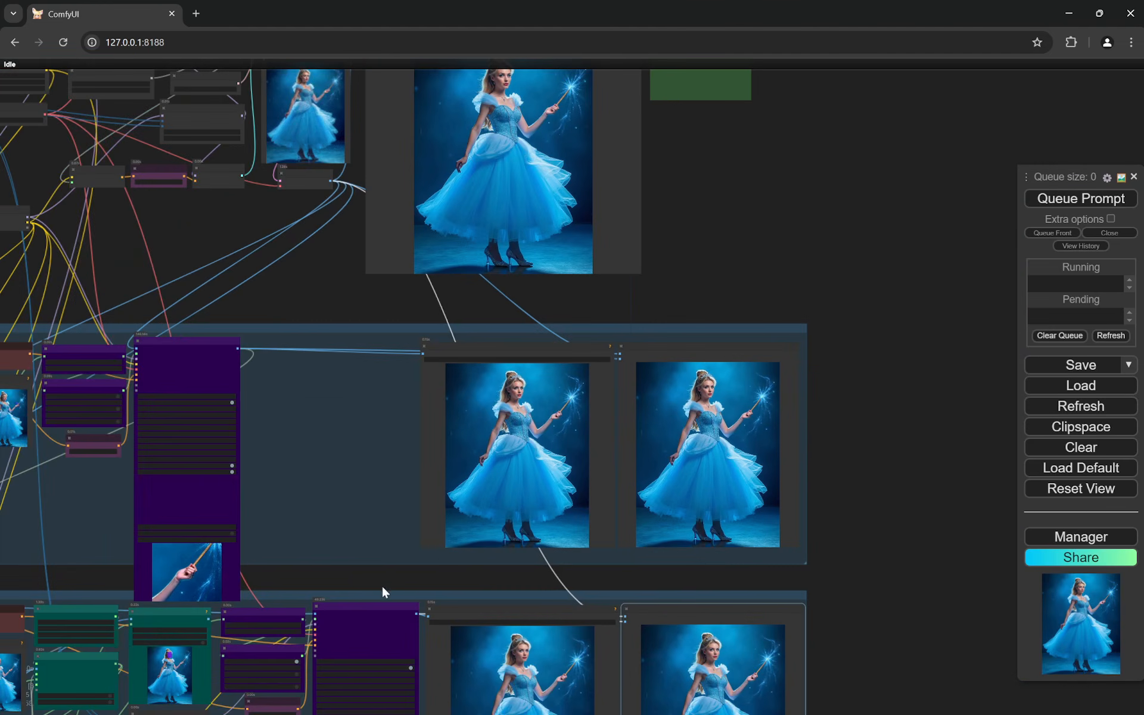
{"action": "left_click_drag", "start_coordinate": [383, 593], "coordinate": [760, 419]}
{"action": "scroll", "coordinate": [371, 502], "scroll_direction": "up", "scroll_amount": 11}
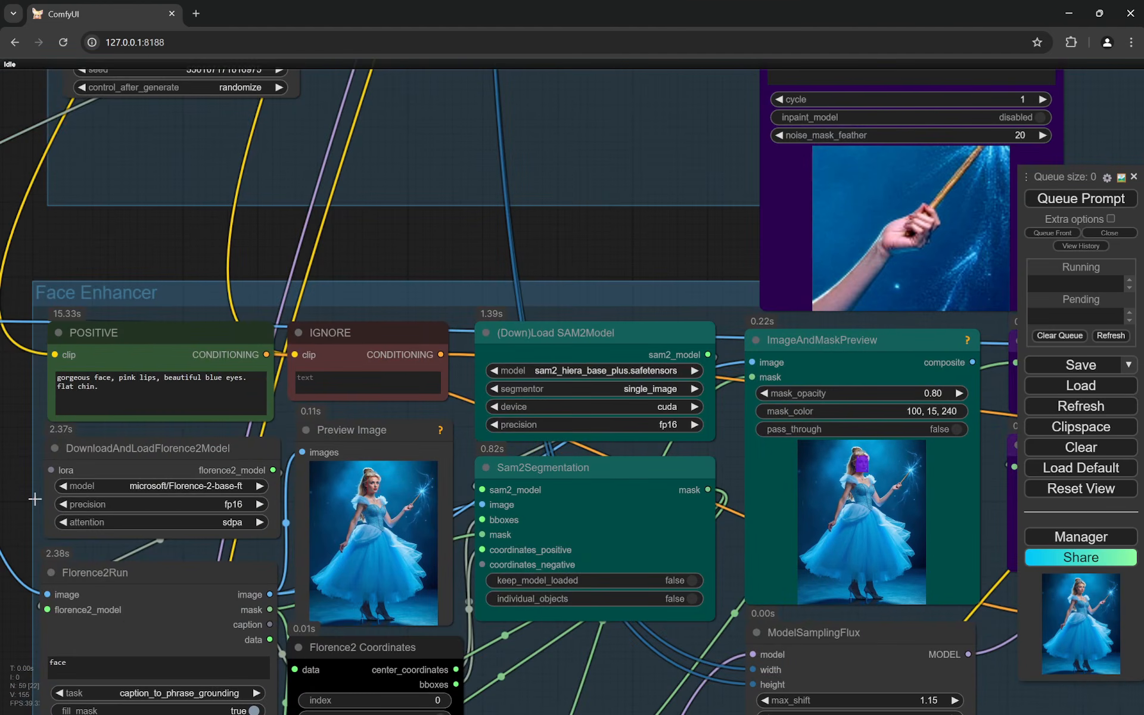
{"action": "left_click_drag", "start_coordinate": [78, 479], "coordinate": [173, 463]}
{"action": "scroll", "coordinate": [173, 463], "scroll_direction": "up", "scroll_amount": 4}
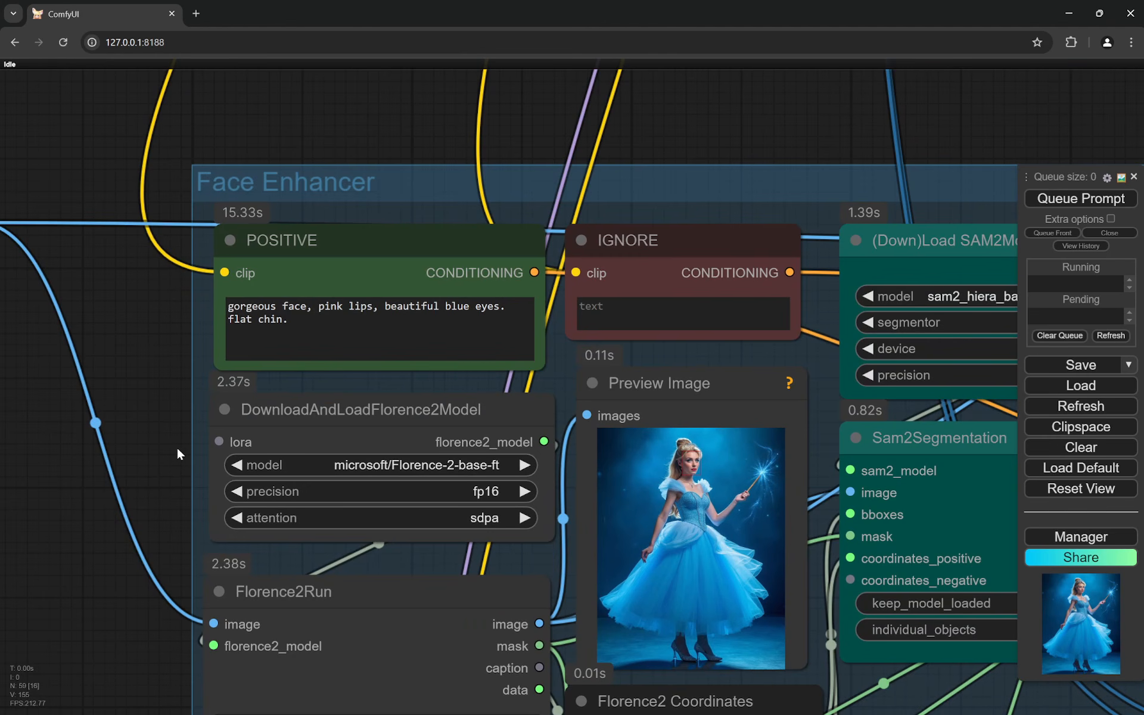
{"action": "scroll", "coordinate": [227, 397], "scroll_direction": "up", "scroll_amount": 1}
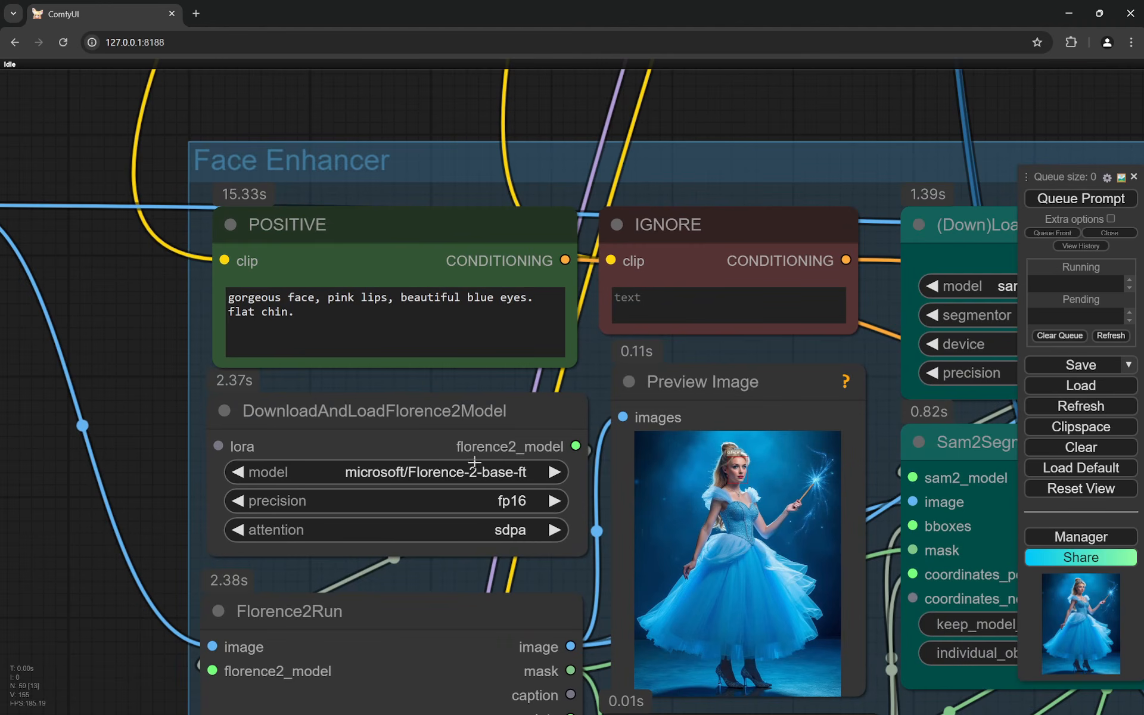
- Check the Hands Fix group's Florence2 model and hands query against the boxed hands in its Preview Image node
{"action": "scroll", "coordinate": [477, 462], "scroll_direction": "down", "scroll_amount": 11}
{"action": "left_click_drag", "start_coordinate": [501, 280], "coordinate": [498, 485]}
{"action": "scroll", "coordinate": [513, 292], "scroll_direction": "up", "scroll_amount": 12}
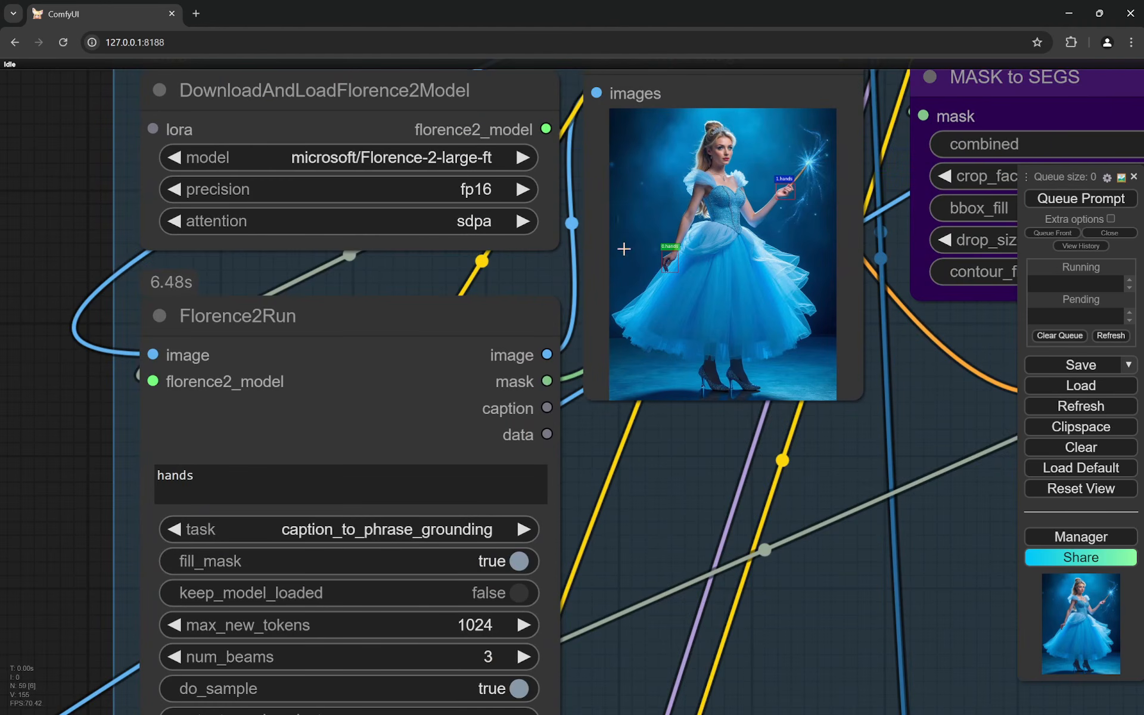
{"action": "scroll", "coordinate": [794, 189], "scroll_direction": "up", "scroll_amount": 5}
{"action": "scroll", "coordinate": [795, 186], "scroll_direction": "up", "scroll_amount": 1}
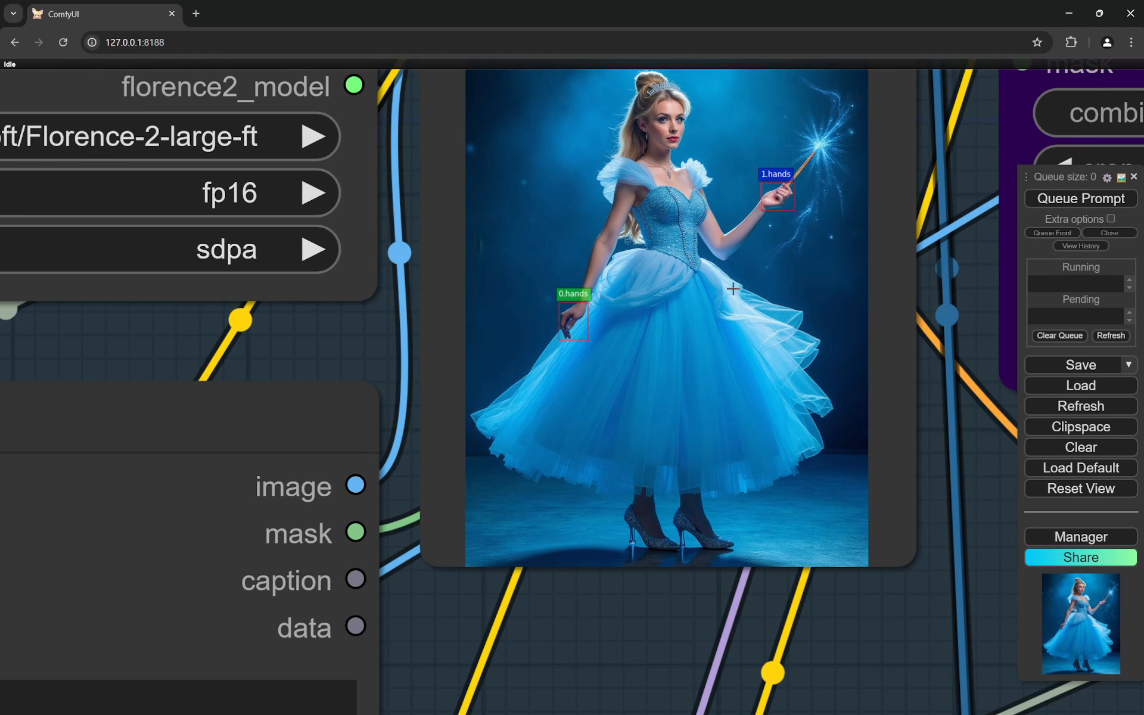
{"action": "scroll", "coordinate": [678, 327], "scroll_direction": "down", "scroll_amount": 7}
{"action": "scroll", "coordinate": [682, 331], "scroll_direction": "down", "scroll_amount": 5}
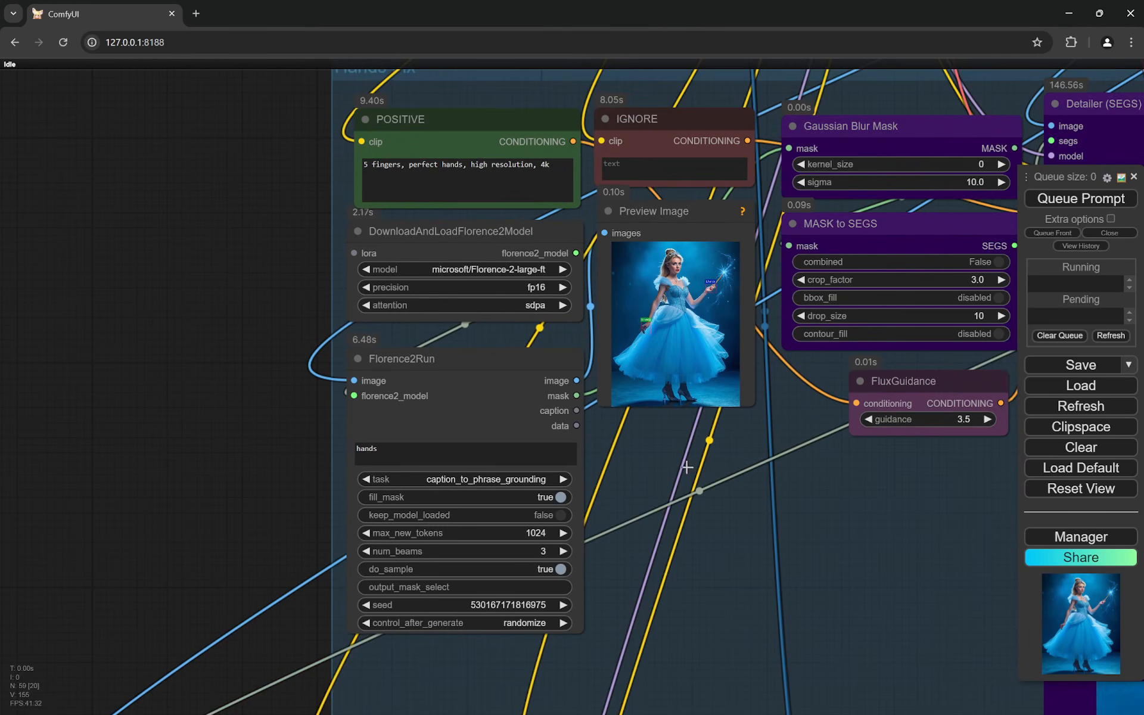
- Reread the Face Enhancer POSITIVE prompt, highlighting the phrase "flat chin."
{"action": "left_click_drag", "start_coordinate": [715, 526], "coordinate": [732, 179]}
{"action": "left_click_drag", "start_coordinate": [684, 445], "coordinate": [679, 212]}
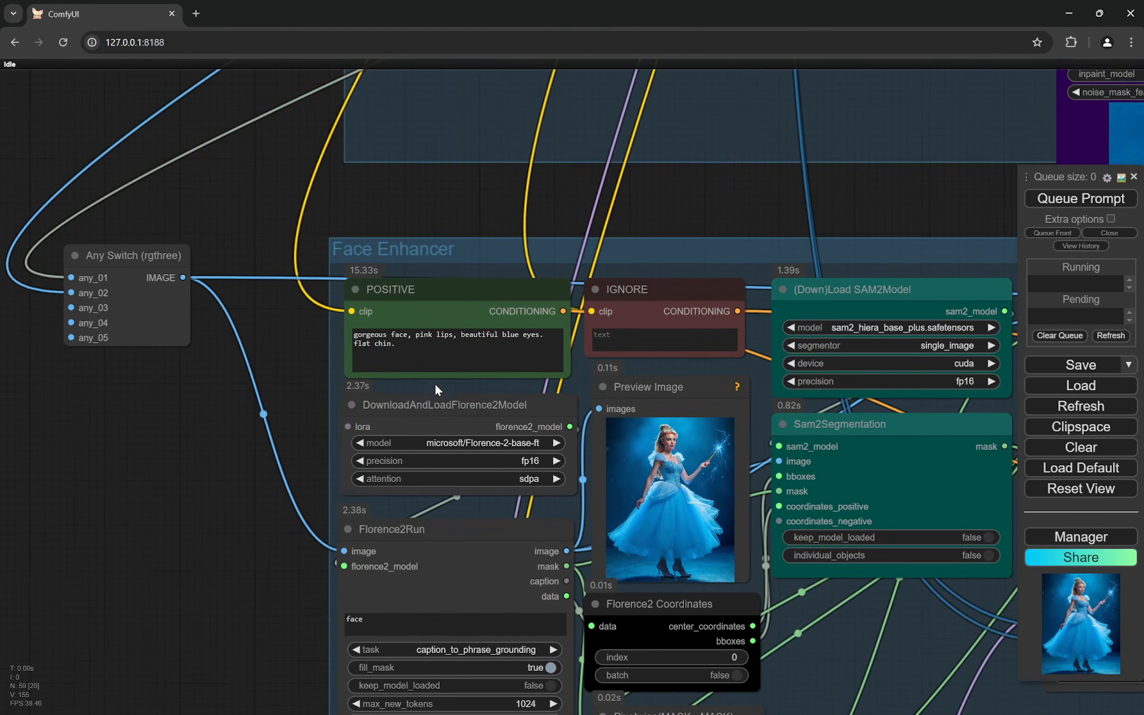
{"action": "scroll", "coordinate": [435, 381], "scroll_direction": "up", "scroll_amount": 3}
{"action": "scroll", "coordinate": [357, 291], "scroll_direction": "up", "scroll_amount": 4}
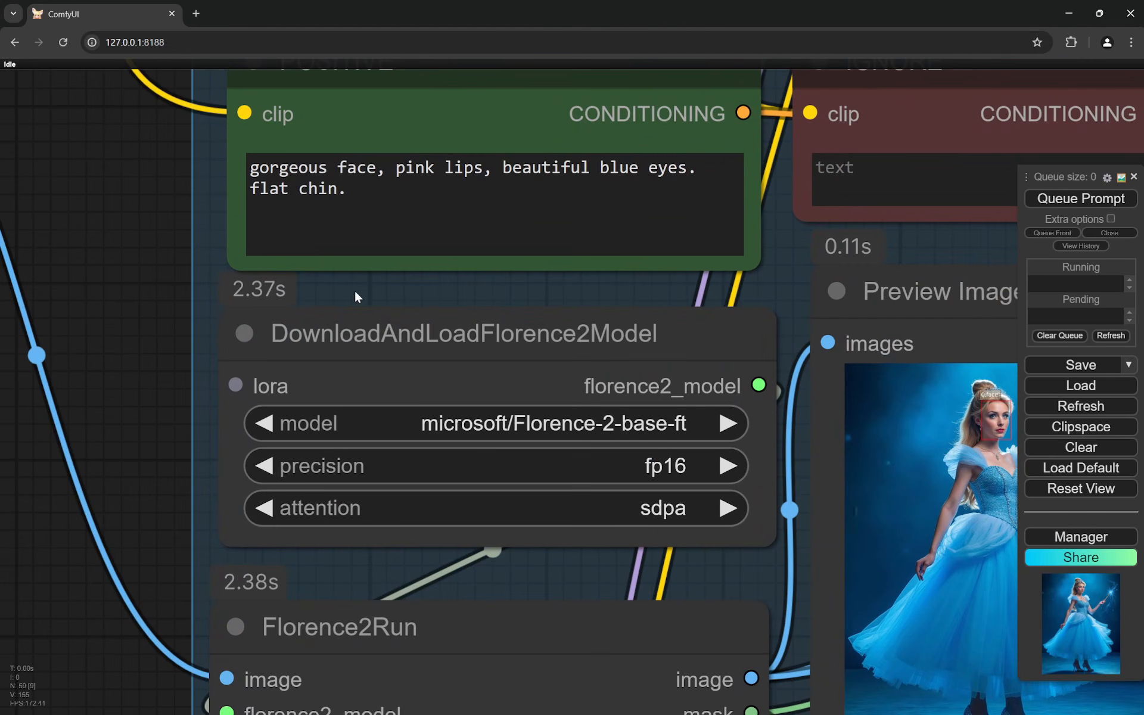
{"action": "scroll", "coordinate": [195, 214], "scroll_direction": "up", "scroll_amount": 2}
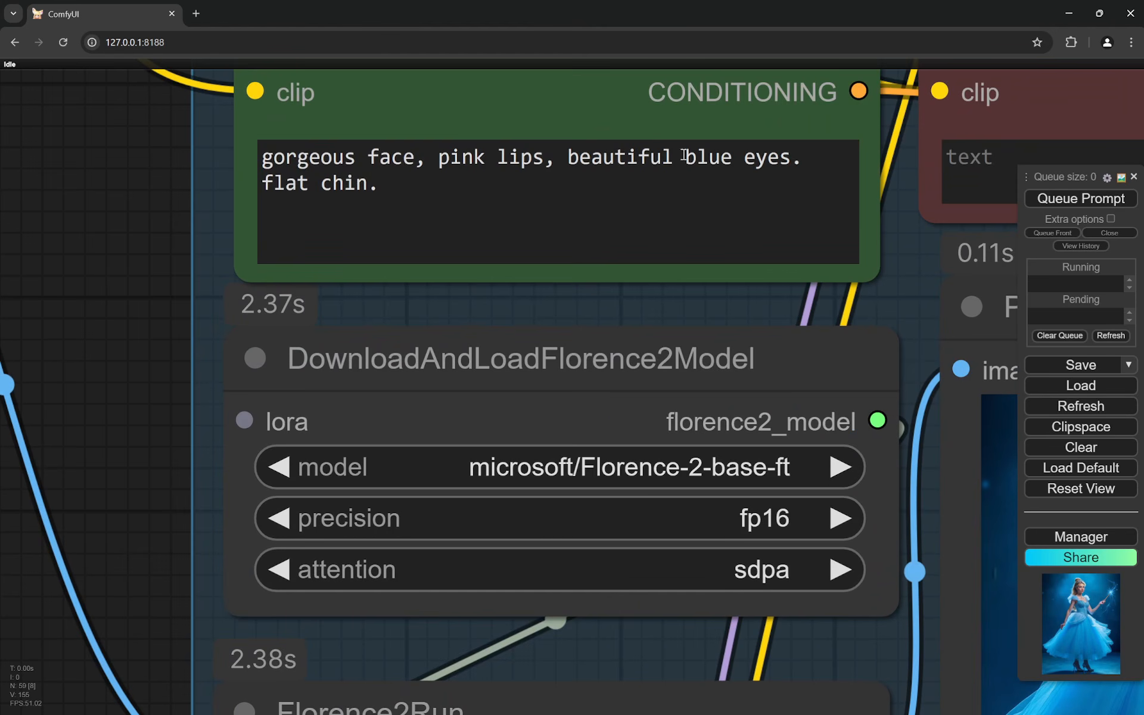
{"action": "left_click_drag", "start_coordinate": [399, 187], "coordinate": [261, 181]}
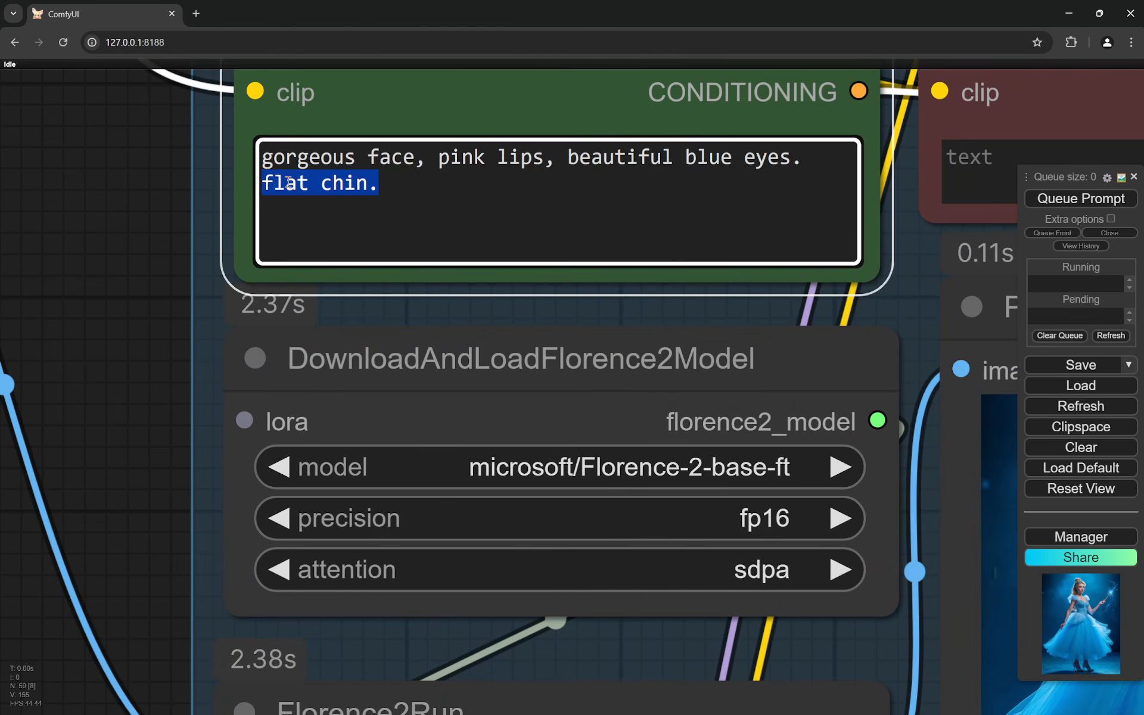
{"action": "left_click", "coordinate": [413, 189]}
{"action": "scroll", "coordinate": [102, 298], "scroll_direction": "down", "scroll_amount": 4}
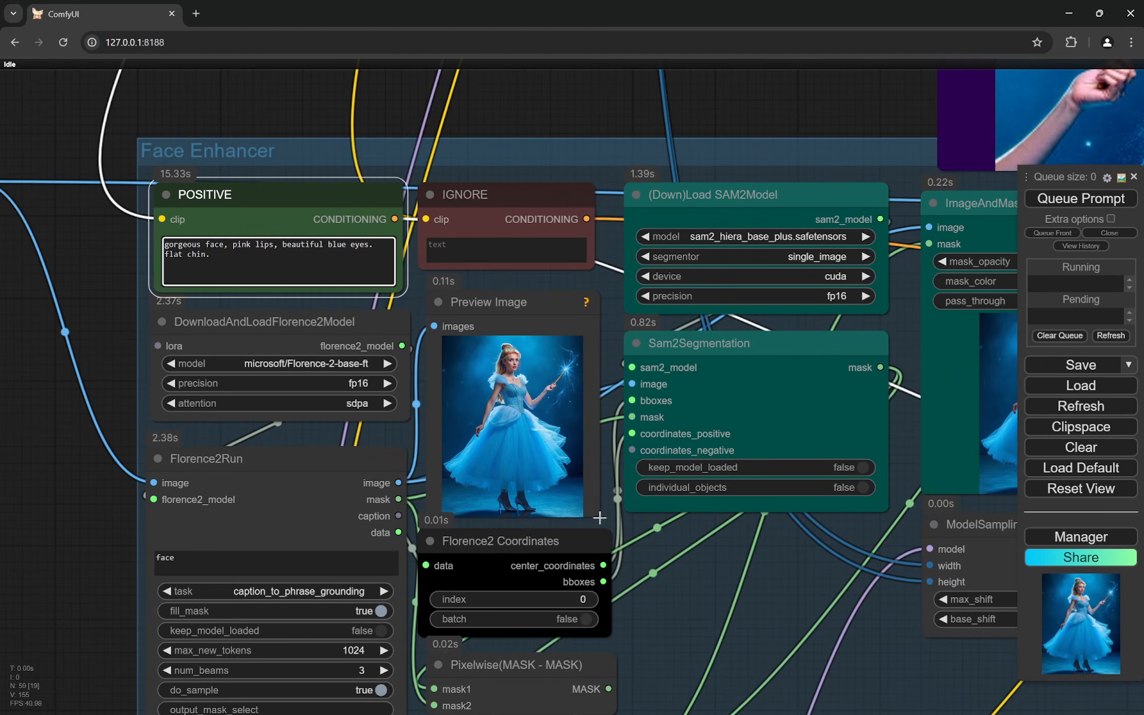
- Look over the Face Enhancer's SAM2 model, Sam2Segmentation, ImageAndMaskPreview, ModelSamplingFlux, Gaussian Blur Mask, MASK to SEGS and FluxGuidance settings
{"action": "left_click_drag", "start_coordinate": [745, 603], "coordinate": [500, 583]}
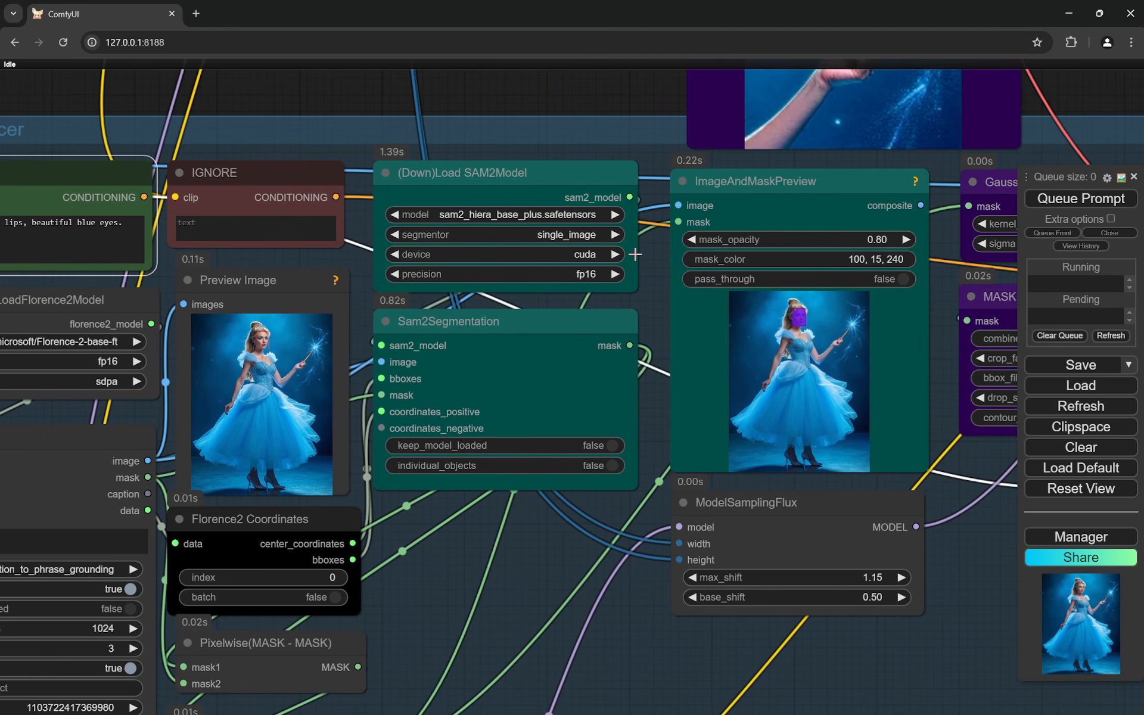
{"action": "left_click_drag", "start_coordinate": [867, 361], "coordinate": [632, 352]}
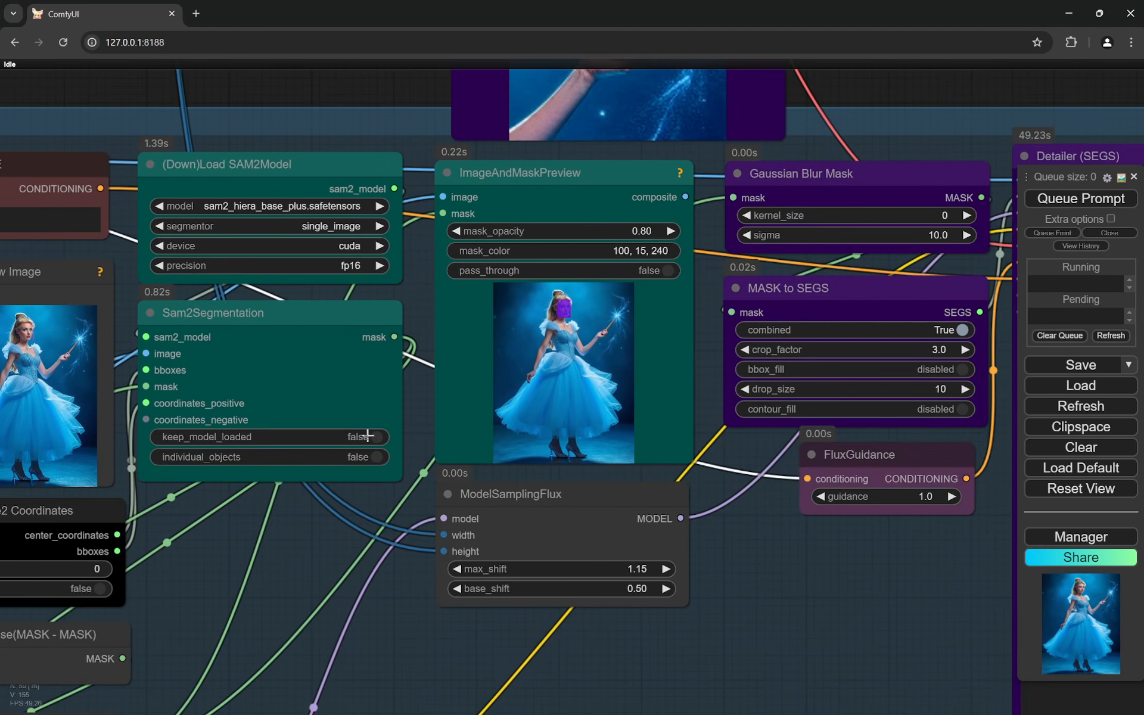
{"action": "scroll", "coordinate": [367, 438], "scroll_direction": "down", "scroll_amount": 3}
{"action": "left_click_drag", "start_coordinate": [263, 500], "coordinate": [530, 468]}
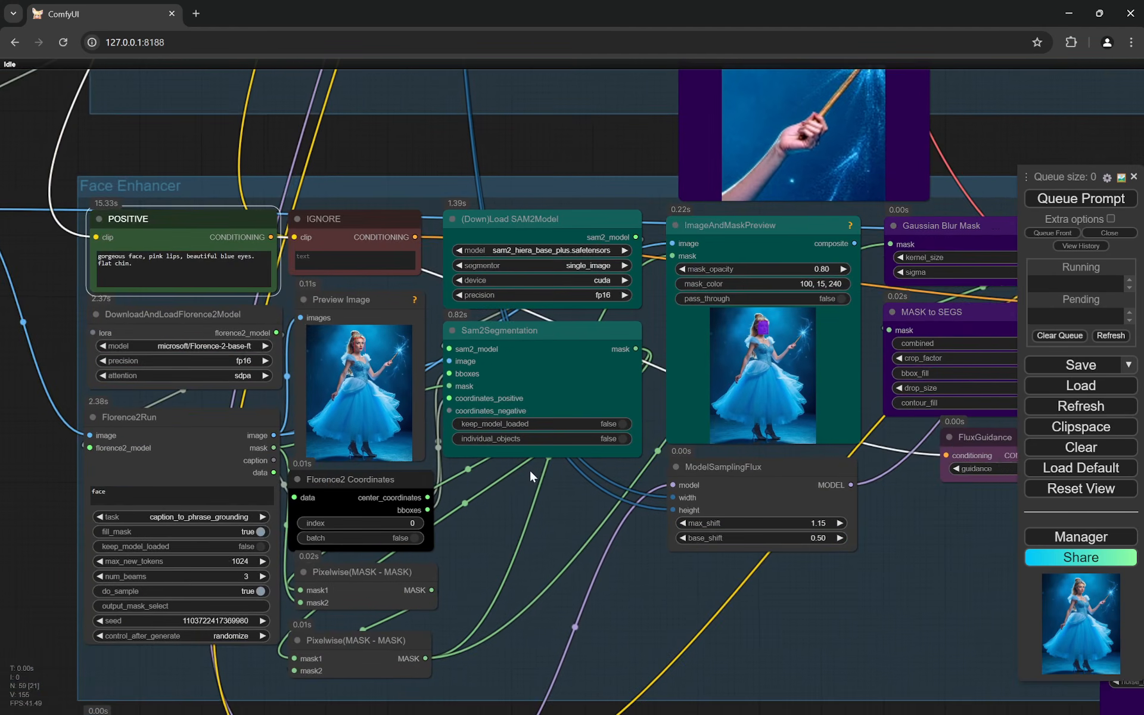
- Inspect the Face Enhancer's Preview Image node and the Florence2 Coordinates node feeding Sam2Segmentation
{"action": "scroll", "coordinate": [354, 411], "scroll_direction": "up", "scroll_amount": 9}
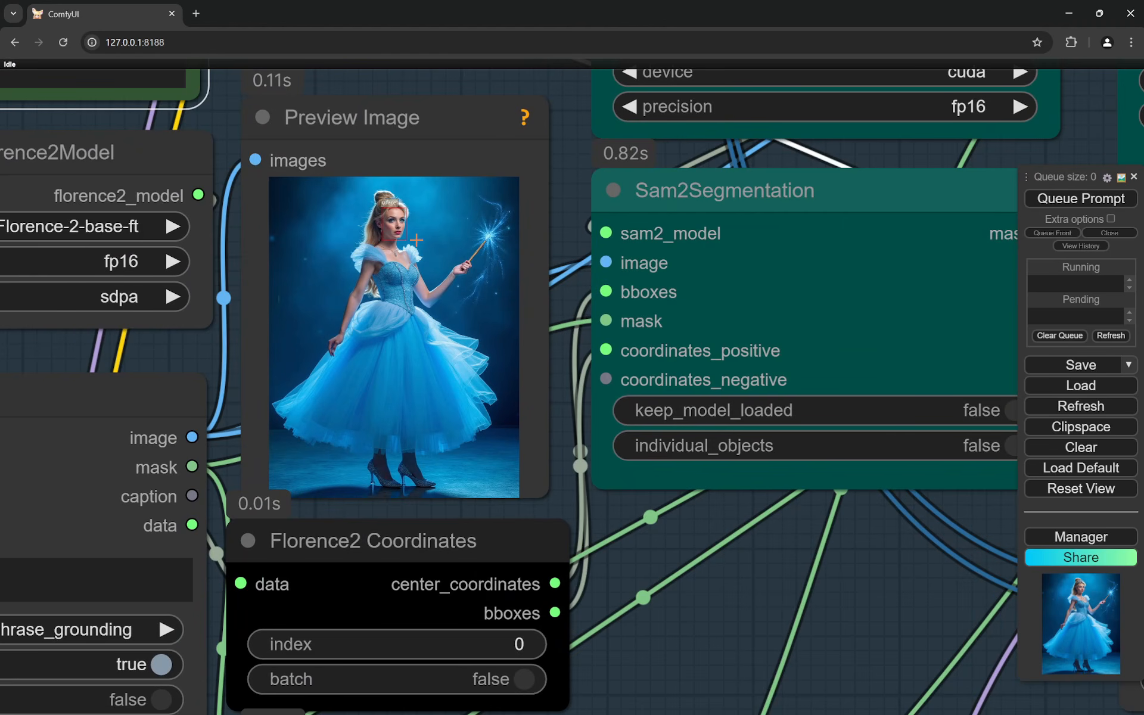
{"action": "scroll", "coordinate": [377, 244], "scroll_direction": "up", "scroll_amount": 4}
{"action": "scroll", "coordinate": [417, 190], "scroll_direction": "down", "scroll_amount": 7}
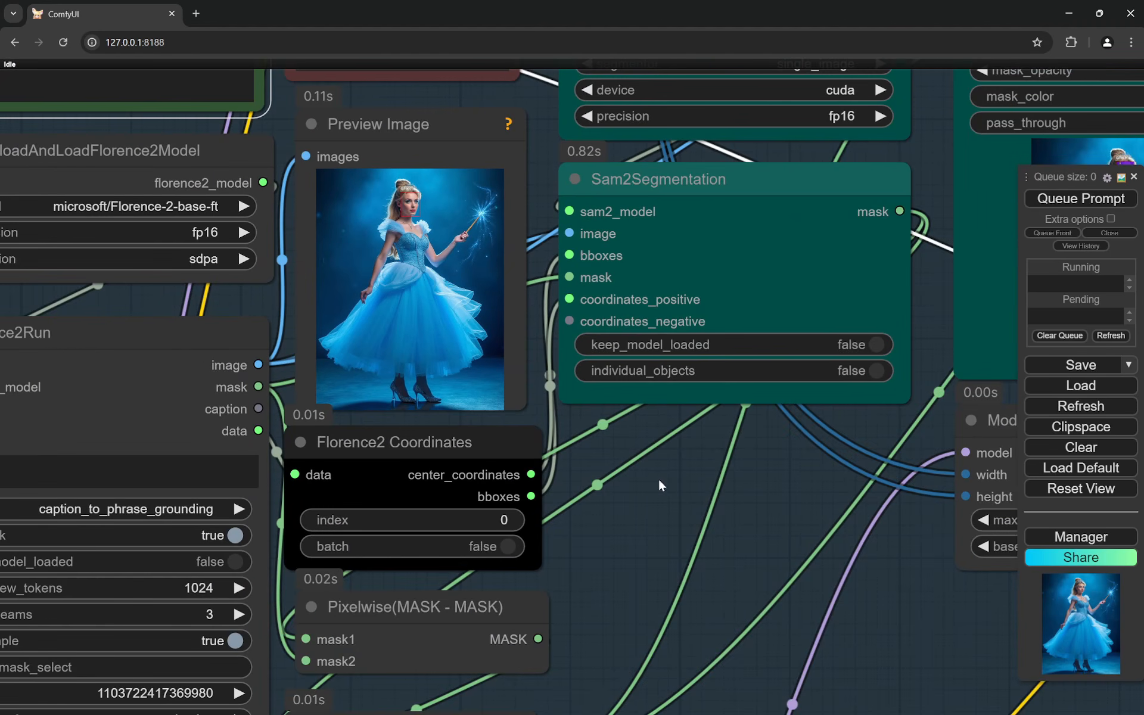
{"action": "left_click_drag", "start_coordinate": [660, 484], "coordinate": [551, 497]}
{"action": "scroll", "coordinate": [439, 558], "scroll_direction": "down", "scroll_amount": 3}
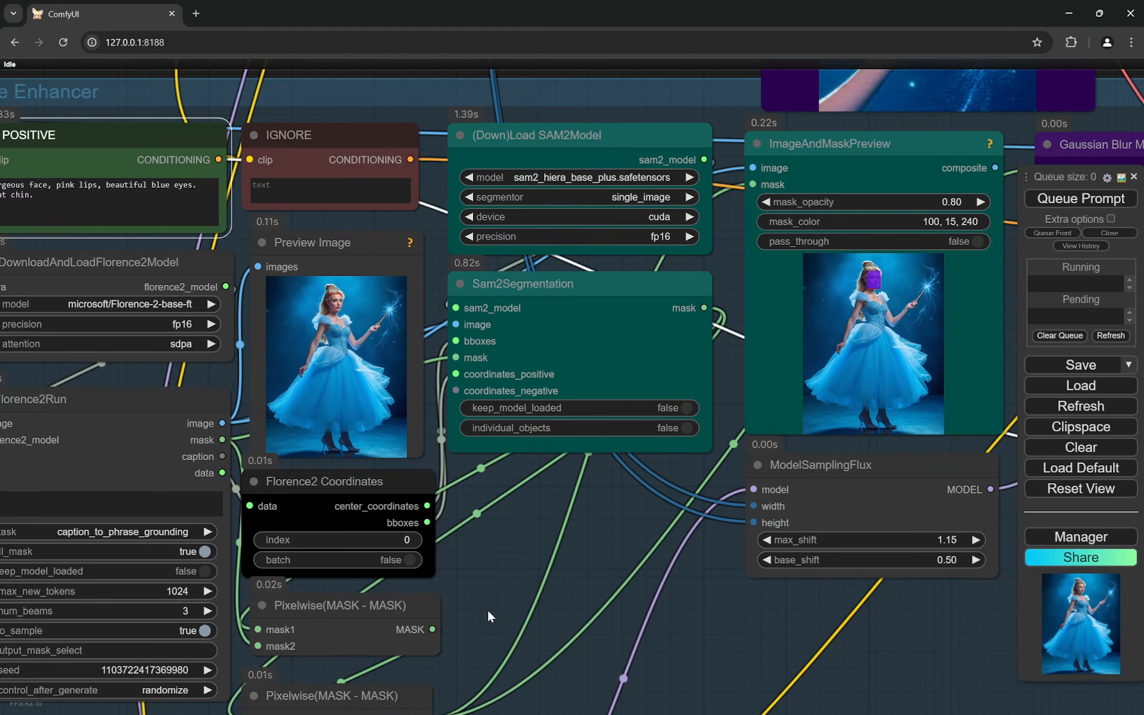
- Examine the Sam2Segmentation node and the face mask it produces in the ImageAndMaskPreview image
{"action": "left_click_drag", "start_coordinate": [487, 609], "coordinate": [458, 507]}
{"action": "left_click_drag", "start_coordinate": [506, 424], "coordinate": [476, 570]}
{"action": "scroll", "coordinate": [533, 358], "scroll_direction": "up", "scroll_amount": 3}
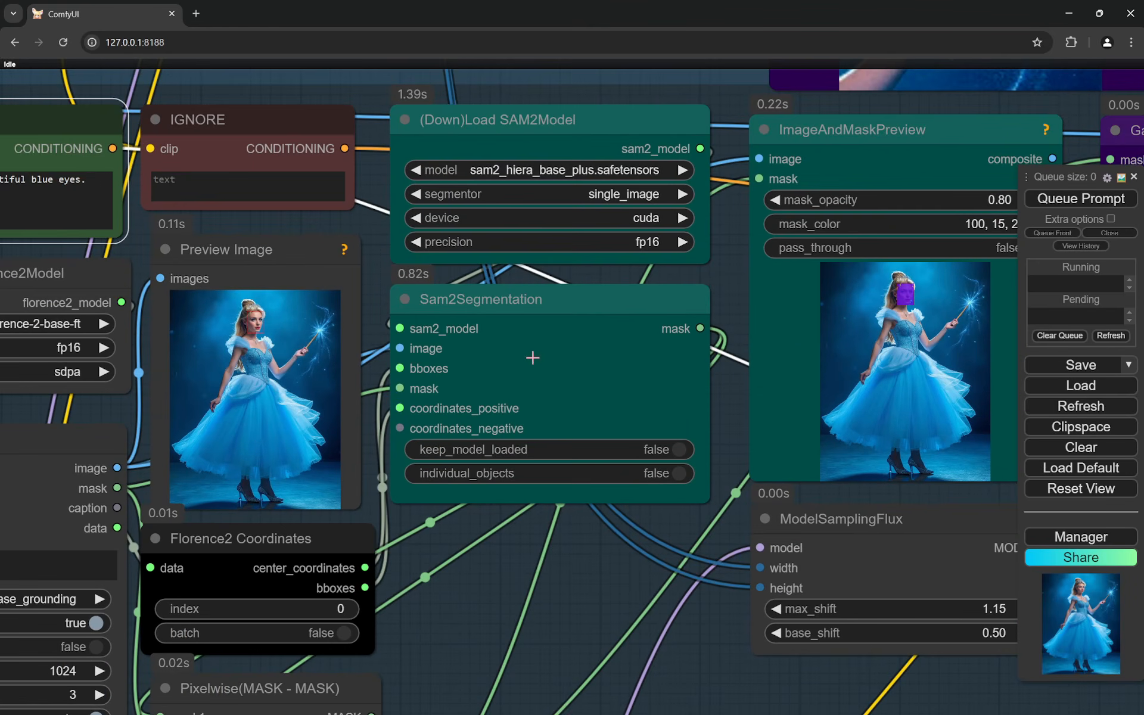
{"action": "scroll", "coordinate": [942, 266], "scroll_direction": "up", "scroll_amount": 2}
{"action": "scroll", "coordinate": [936, 275], "scroll_direction": "up", "scroll_amount": 15}
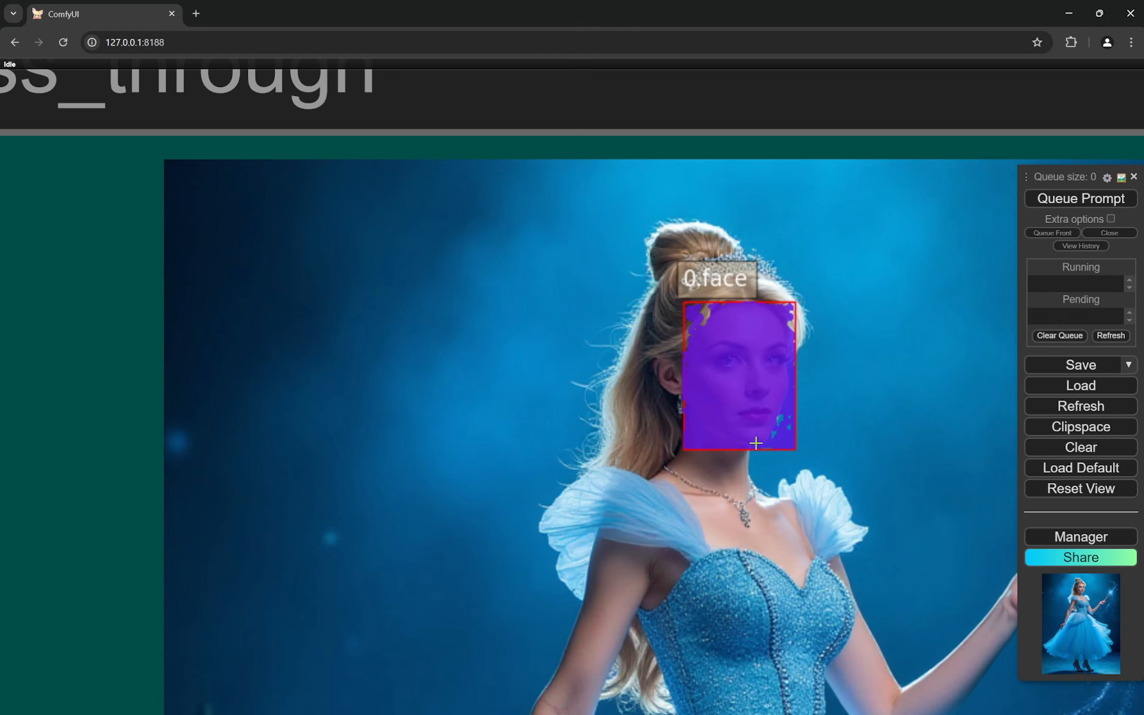
{"action": "scroll", "coordinate": [826, 487], "scroll_direction": "down", "scroll_amount": 5}
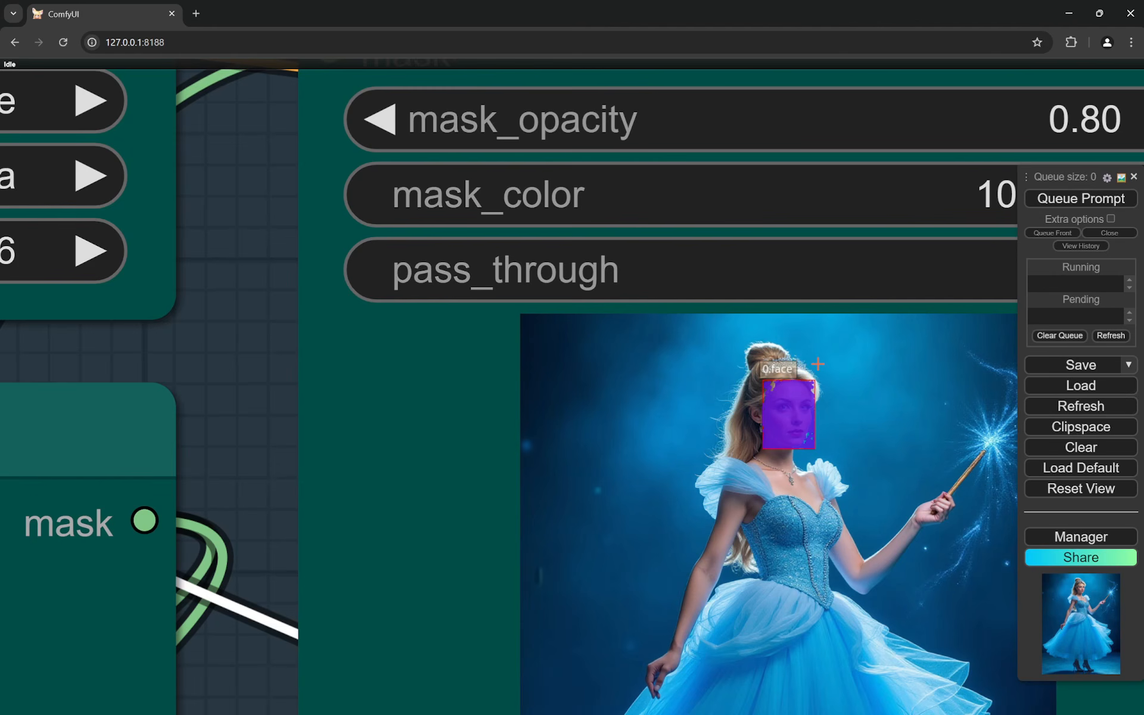
- Return to the Hands Fix Preview Image and examine the box around the wand-holding hand against the face mask
{"action": "scroll", "coordinate": [818, 364], "scroll_direction": "down", "scroll_amount": 15}
{"action": "left_click_drag", "start_coordinate": [634, 177], "coordinate": [745, 642]}
{"action": "scroll", "coordinate": [720, 422], "scroll_direction": "down", "scroll_amount": 5}
{"action": "scroll", "coordinate": [586, 360], "scroll_direction": "up", "scroll_amount": 20}
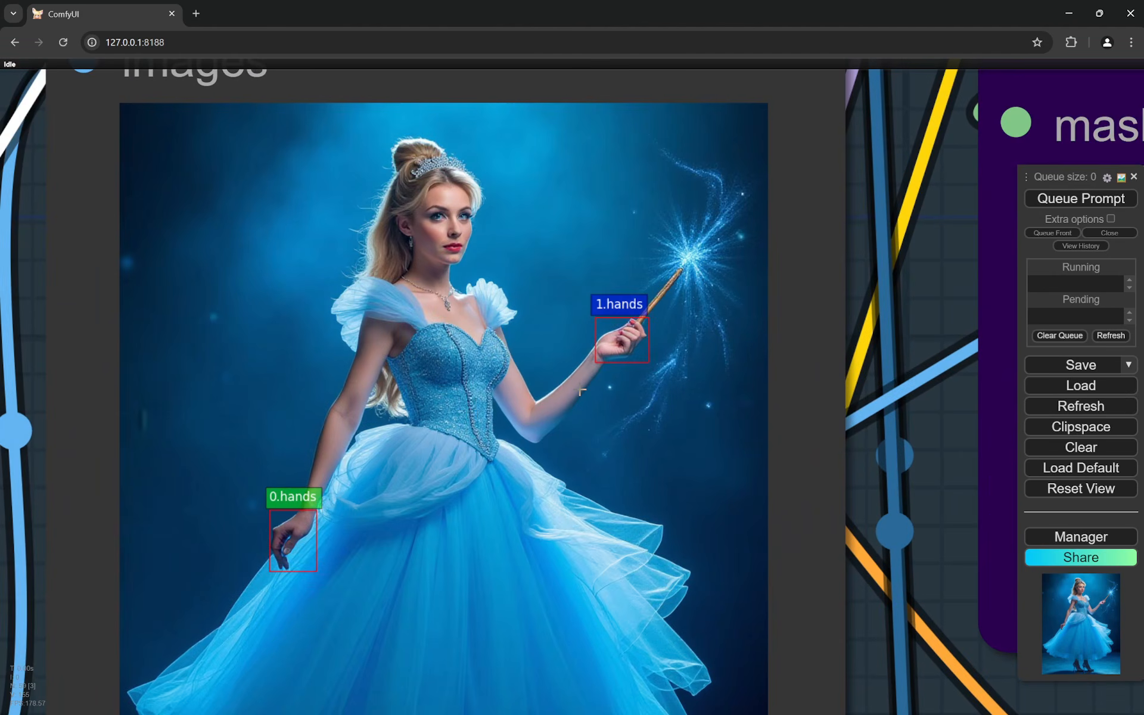
{"action": "scroll", "coordinate": [581, 391], "scroll_direction": "up", "scroll_amount": 6}
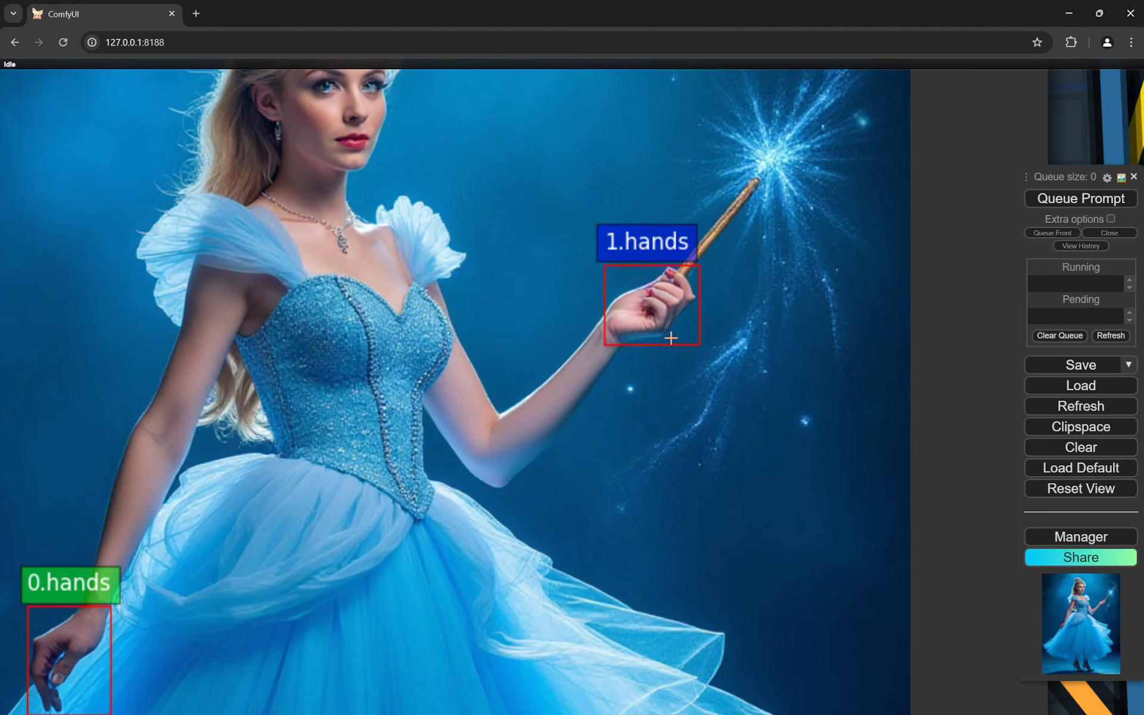
- Return from the Hands Fix group to the Face Enhancer and review its SAM2 nodes and face mask preview
{"action": "scroll", "coordinate": [671, 338], "scroll_direction": "down", "scroll_amount": 20}
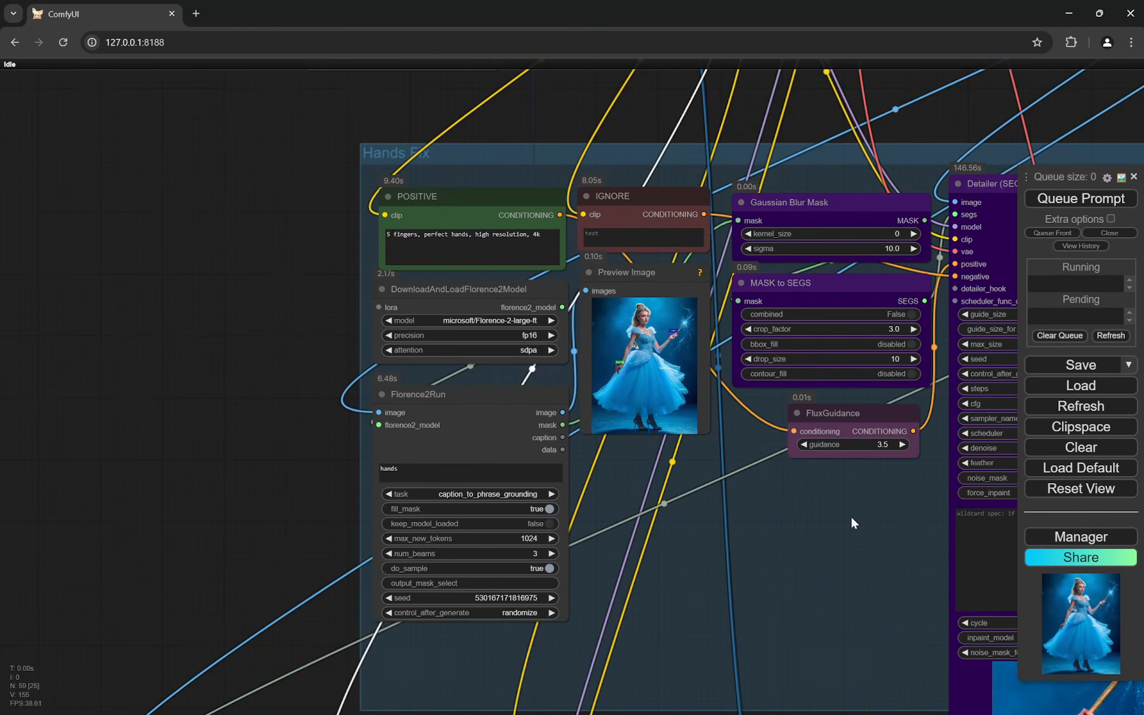
{"action": "left_click_drag", "start_coordinate": [852, 522], "coordinate": [744, 476]}
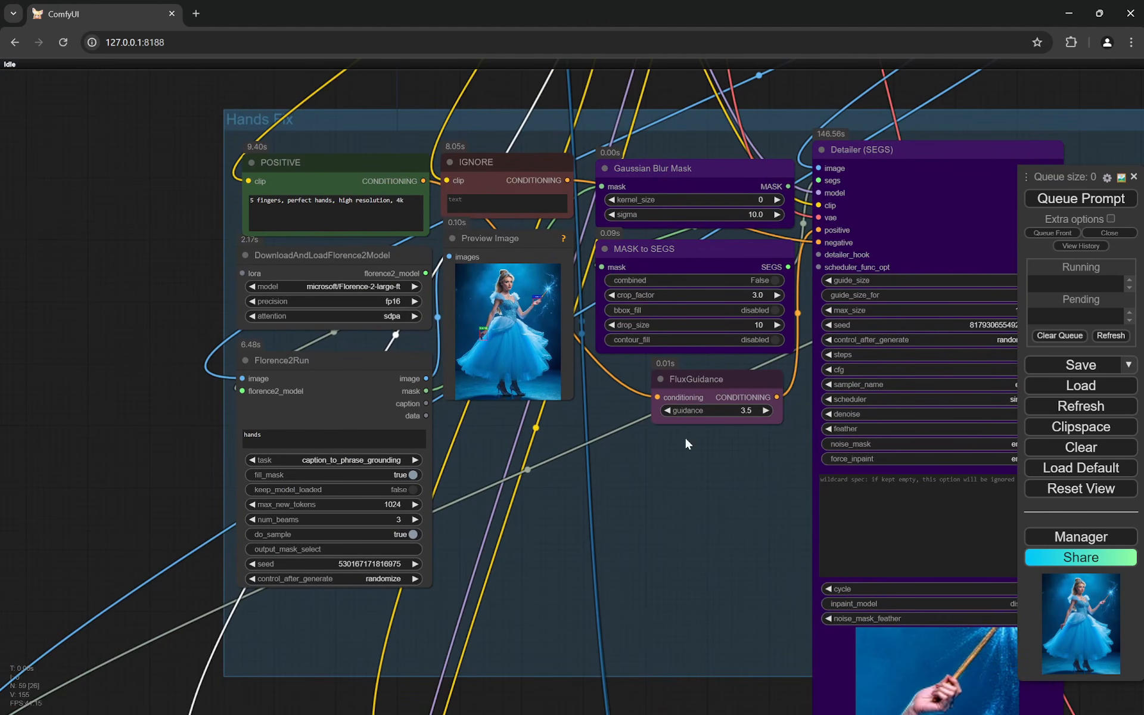
{"action": "left_click_drag", "start_coordinate": [667, 582], "coordinate": [600, 319]}
{"action": "scroll", "coordinate": [601, 432], "scroll_direction": "up", "scroll_amount": 5}
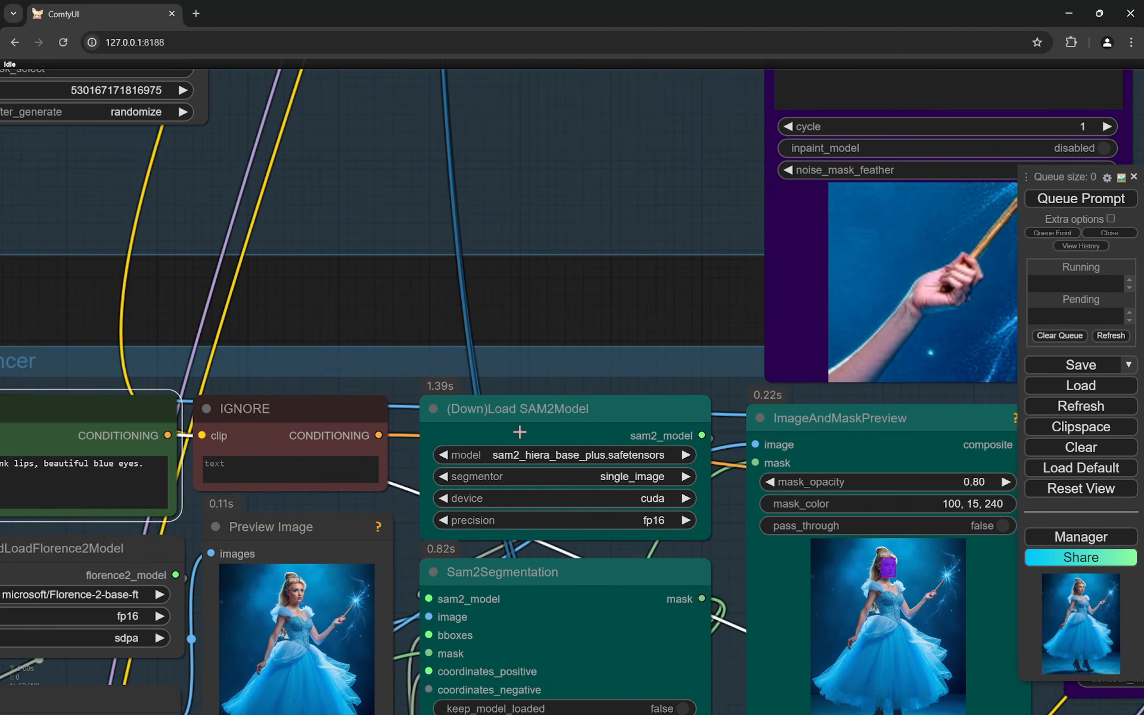
{"action": "scroll", "coordinate": [601, 432], "scroll_direction": "down", "scroll_amount": 3}
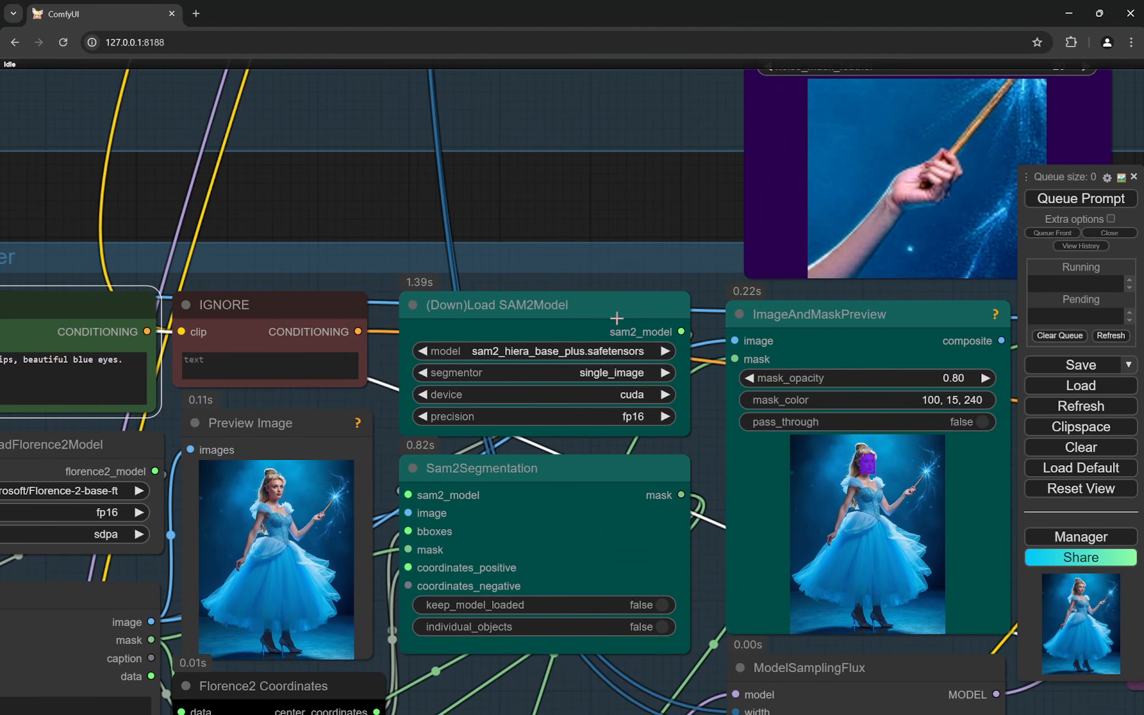
{"action": "scroll", "coordinate": [695, 549], "scroll_direction": "up", "scroll_amount": 6}
{"action": "scroll", "coordinate": [378, 452], "scroll_direction": "down", "scroll_amount": 6}
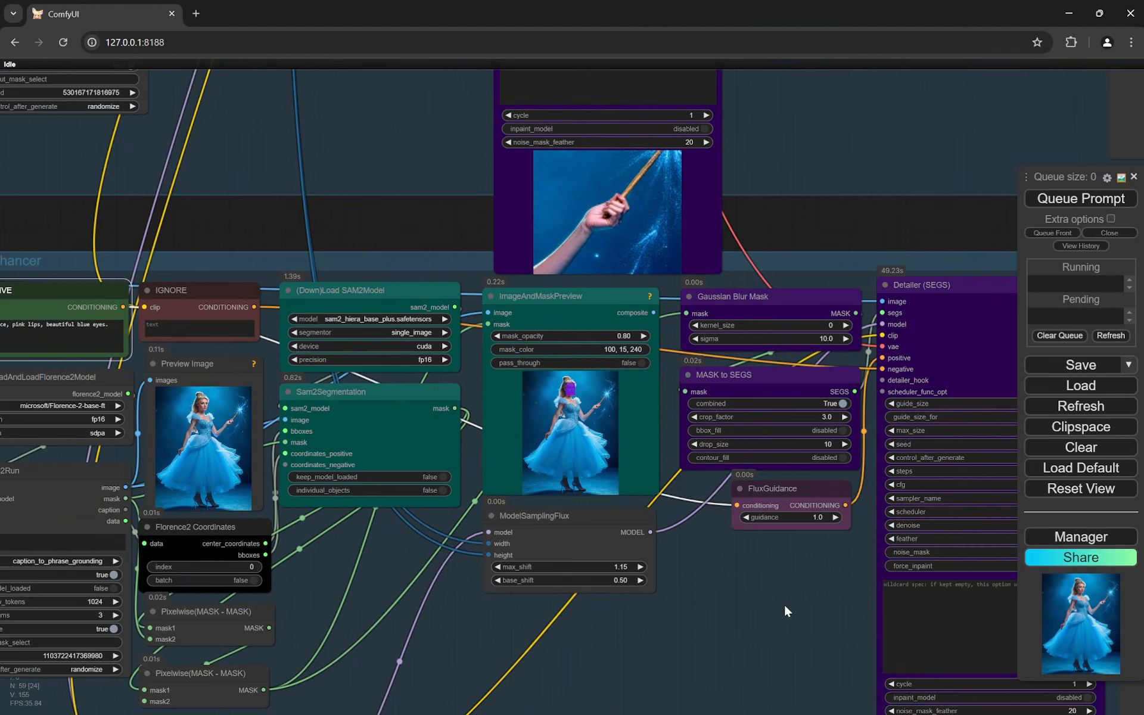
- Compare the face in the two versions shown by the Face Enhancer's Image Comparer
{"action": "left_click_drag", "start_coordinate": [784, 608], "coordinate": [157, 473]}
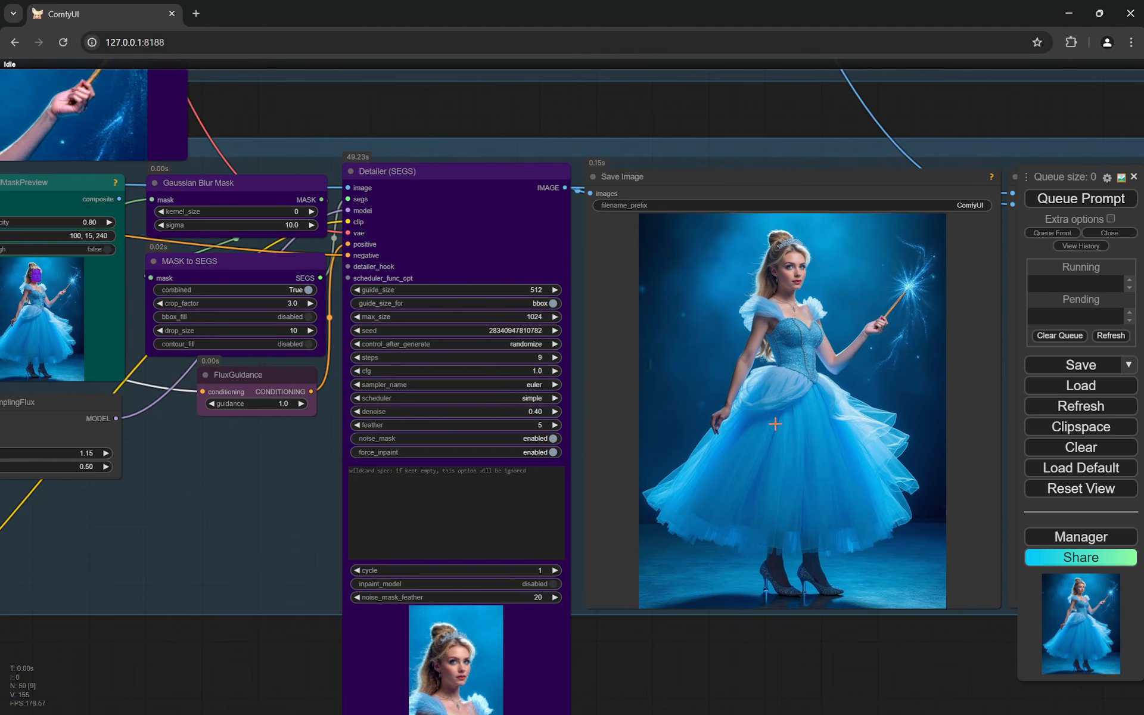
{"action": "left_click_drag", "start_coordinate": [775, 423], "coordinate": [520, 474]}
{"action": "left_click_drag", "start_coordinate": [863, 455], "coordinate": [553, 476]}
{"action": "scroll", "coordinate": [685, 345], "scroll_direction": "up", "scroll_amount": 12}
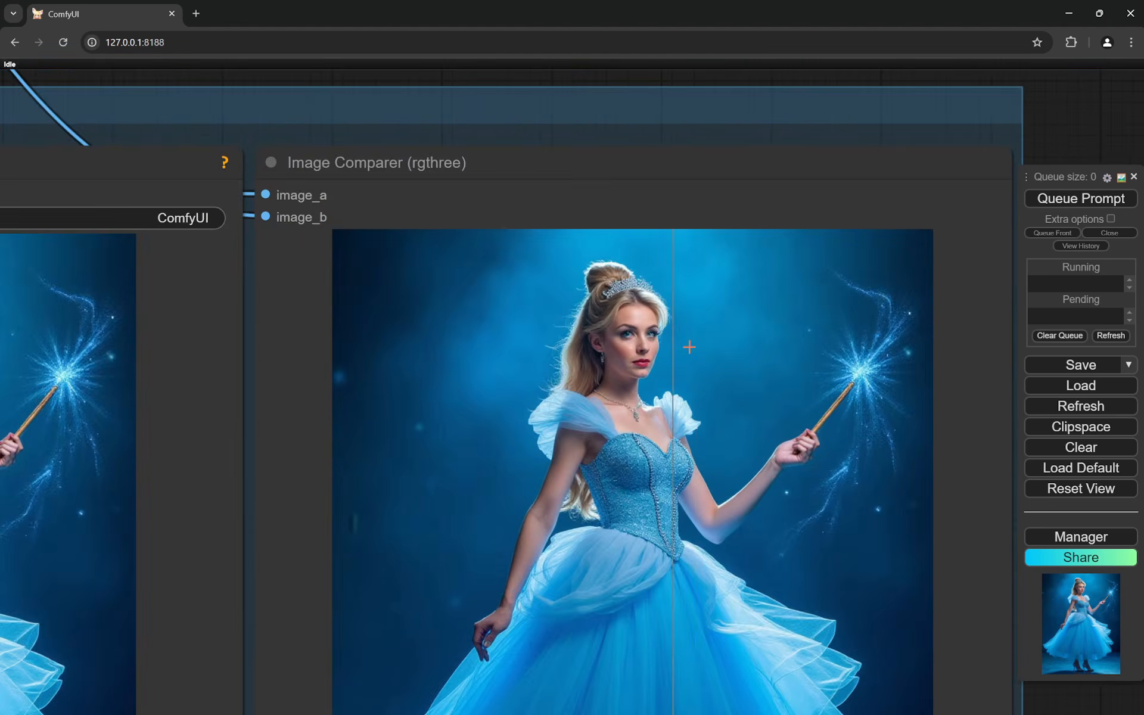
{"action": "scroll", "coordinate": [686, 348], "scroll_direction": "up", "scroll_amount": 2}
{"action": "scroll", "coordinate": [677, 337], "scroll_direction": "down", "scroll_amount": 2}
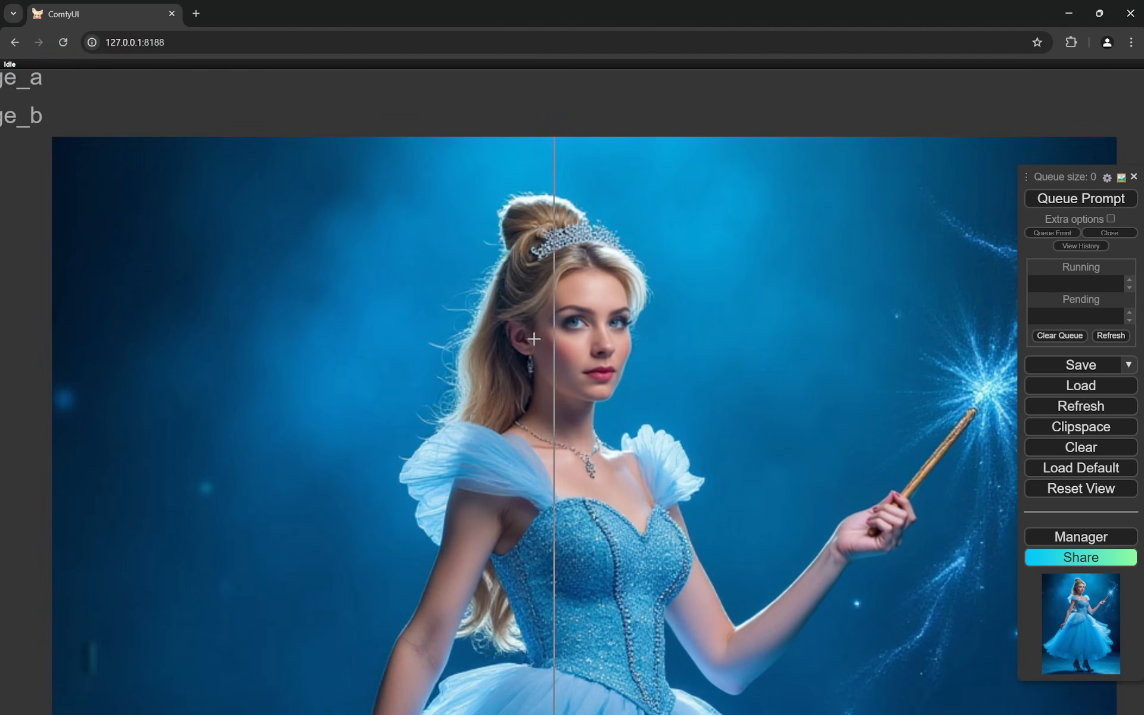
{"action": "scroll", "coordinate": [486, 334], "scroll_direction": "up", "scroll_amount": 8}
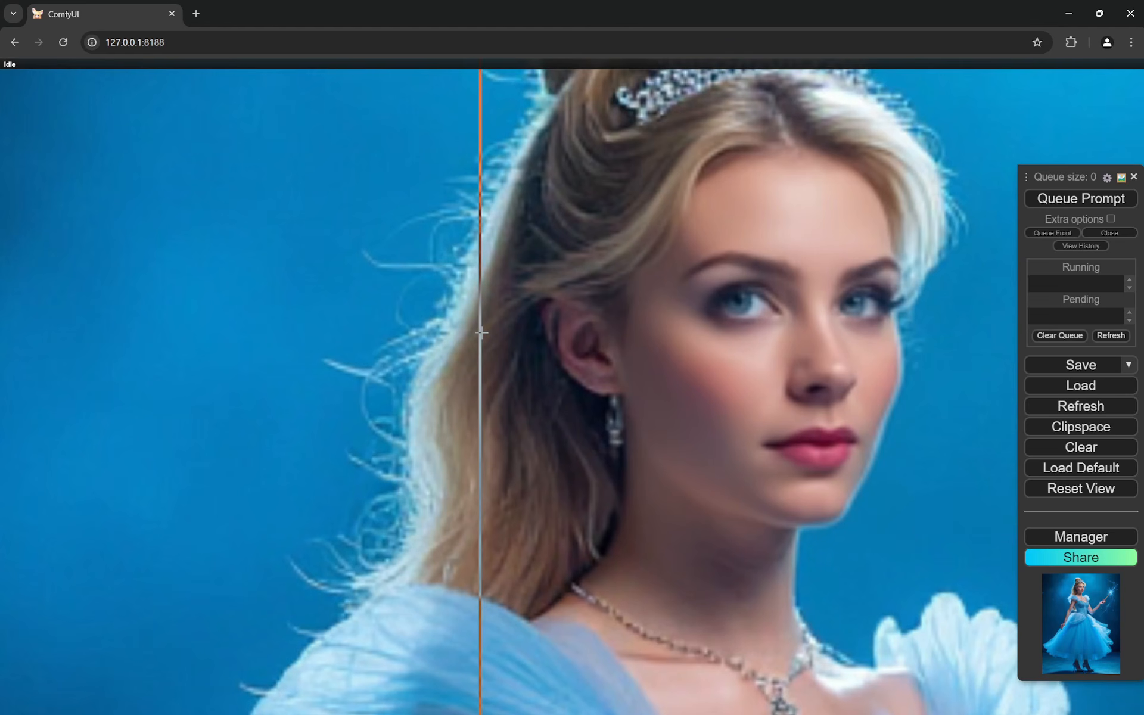
{"action": "scroll", "coordinate": [482, 333], "scroll_direction": "down", "scroll_amount": 8}
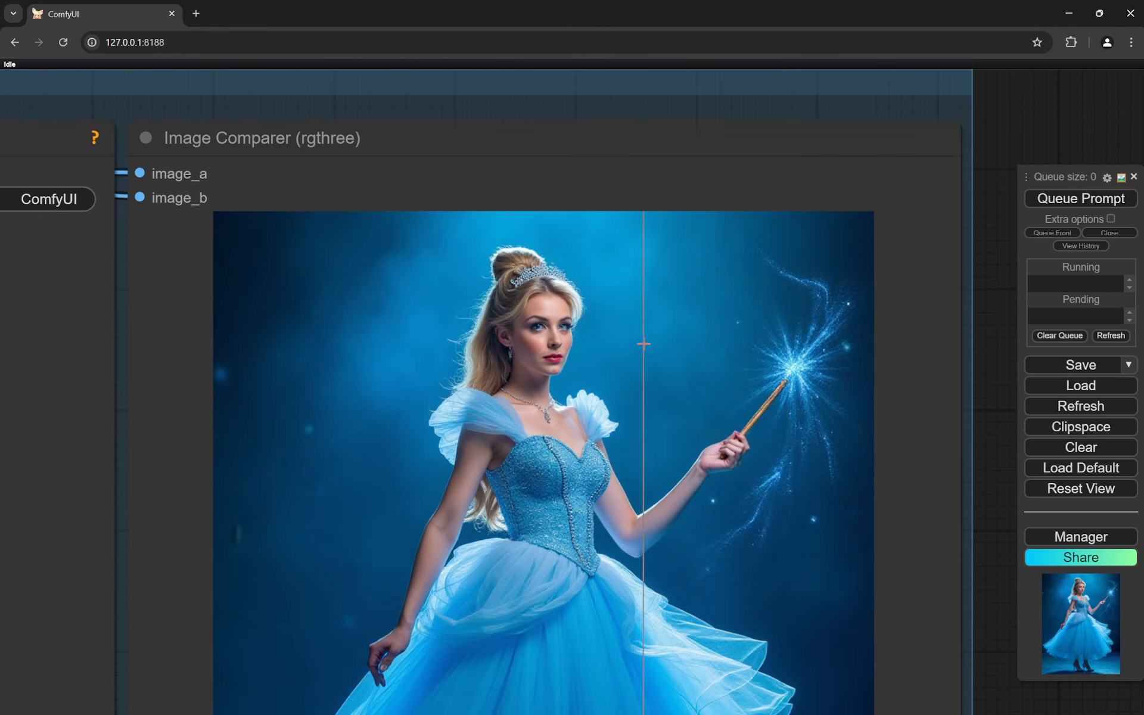
{"action": "scroll", "coordinate": [596, 337], "scroll_direction": "up", "scroll_amount": 12}
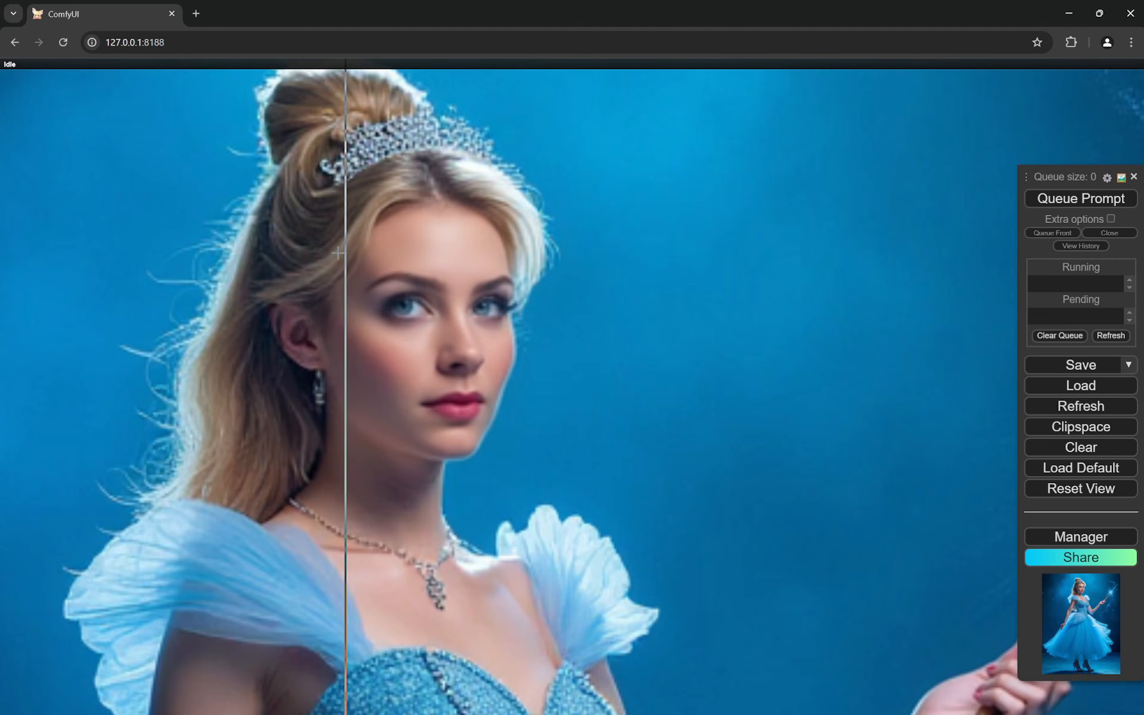
{"action": "scroll", "coordinate": [468, 277], "scroll_direction": "down", "scroll_amount": 4}
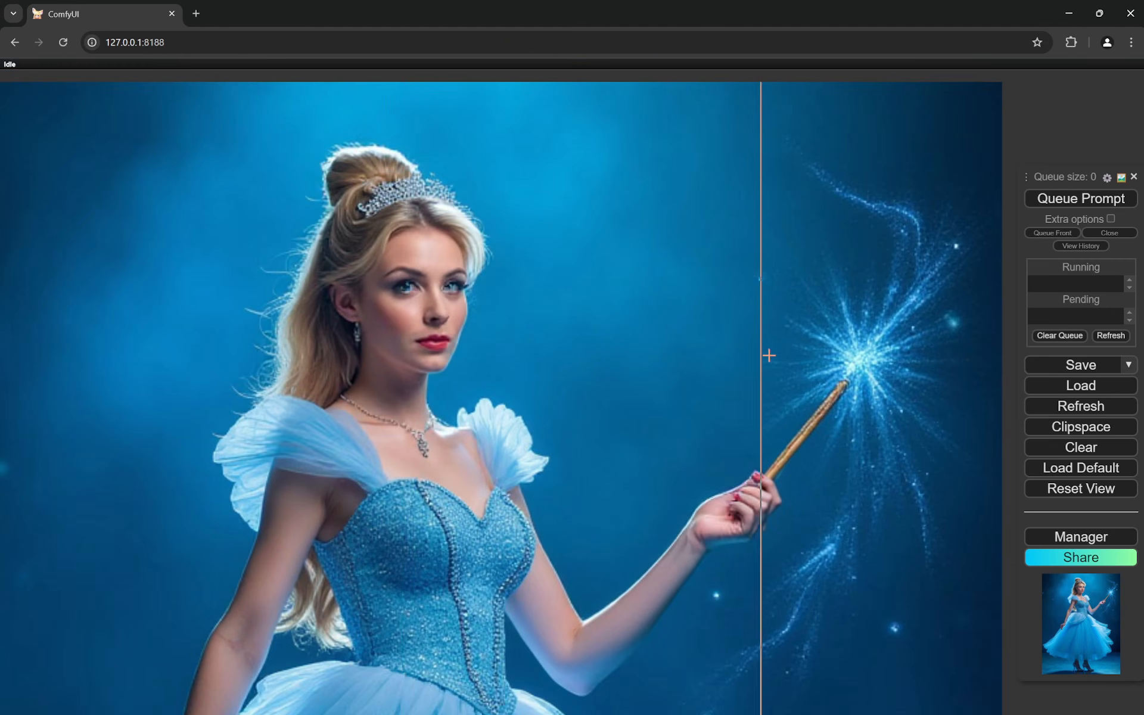
- Compare the wand-holding hand and the lowered hand in the Face Enhancer's Image Comparer
{"action": "scroll", "coordinate": [775, 358], "scroll_direction": "up", "scroll_amount": 3}
{"action": "scroll", "coordinate": [624, 444], "scroll_direction": "down", "scroll_amount": 2}
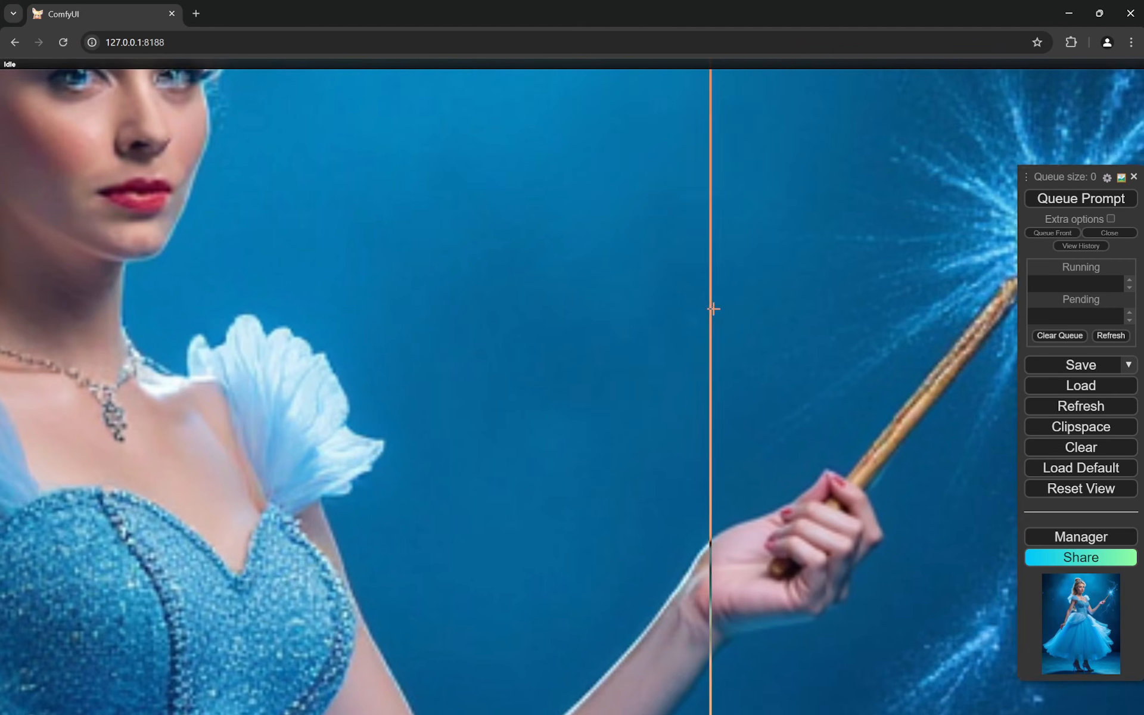
{"action": "scroll", "coordinate": [571, 365], "scroll_direction": "down", "scroll_amount": 2}
{"action": "scroll", "coordinate": [573, 365], "scroll_direction": "down", "scroll_amount": 2}
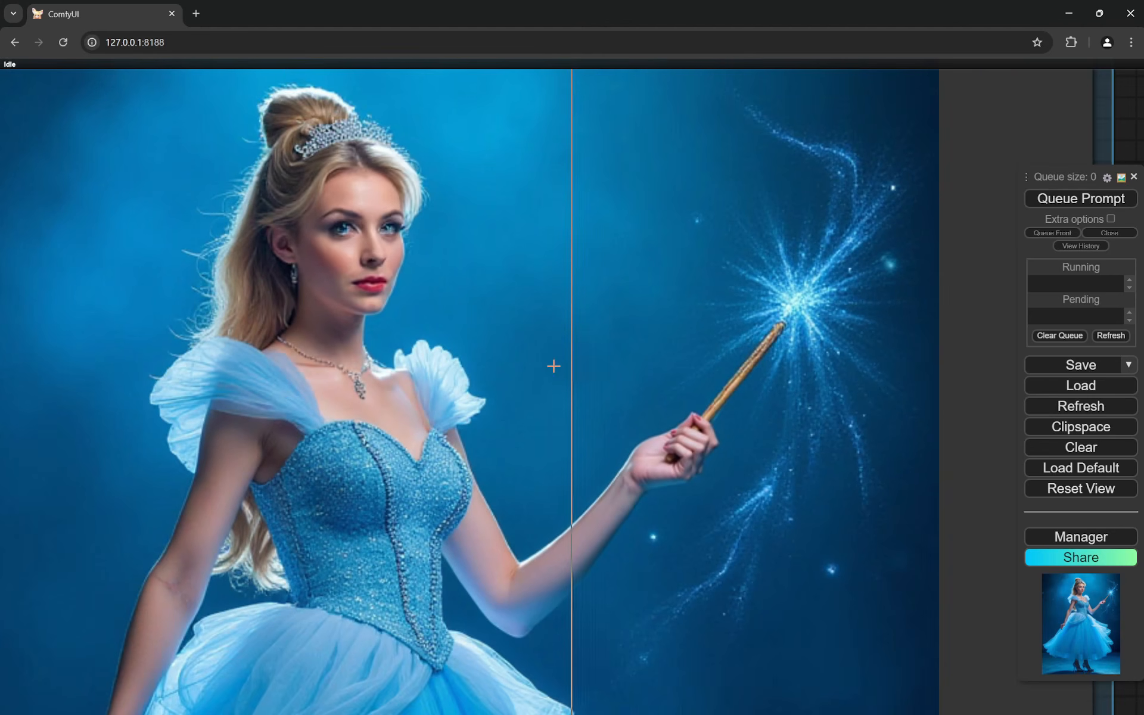
{"action": "left_click_drag", "start_coordinate": [283, 404], "coordinate": [617, 311]}
{"action": "left_click_drag", "start_coordinate": [546, 513], "coordinate": [648, 336]}
{"action": "scroll", "coordinate": [611, 422], "scroll_direction": "up", "scroll_amount": 3}
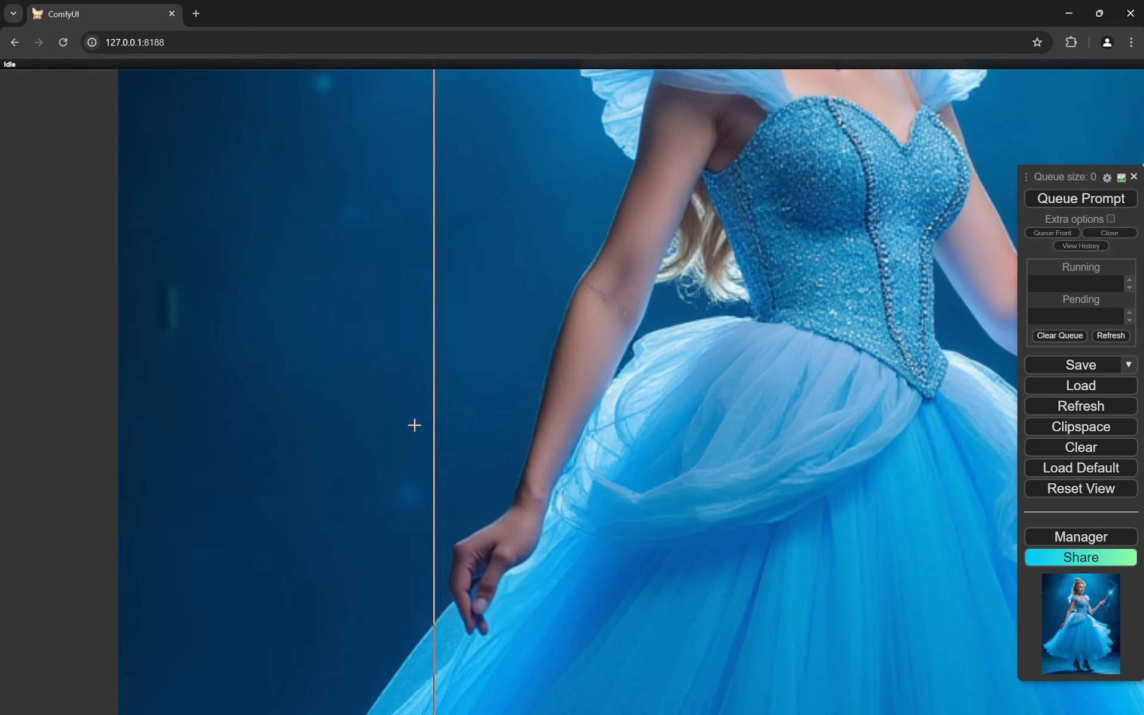
{"action": "scroll", "coordinate": [360, 421], "scroll_direction": "down", "scroll_amount": 6}
{"action": "scroll", "coordinate": [320, 433], "scroll_direction": "down", "scroll_amount": 1}
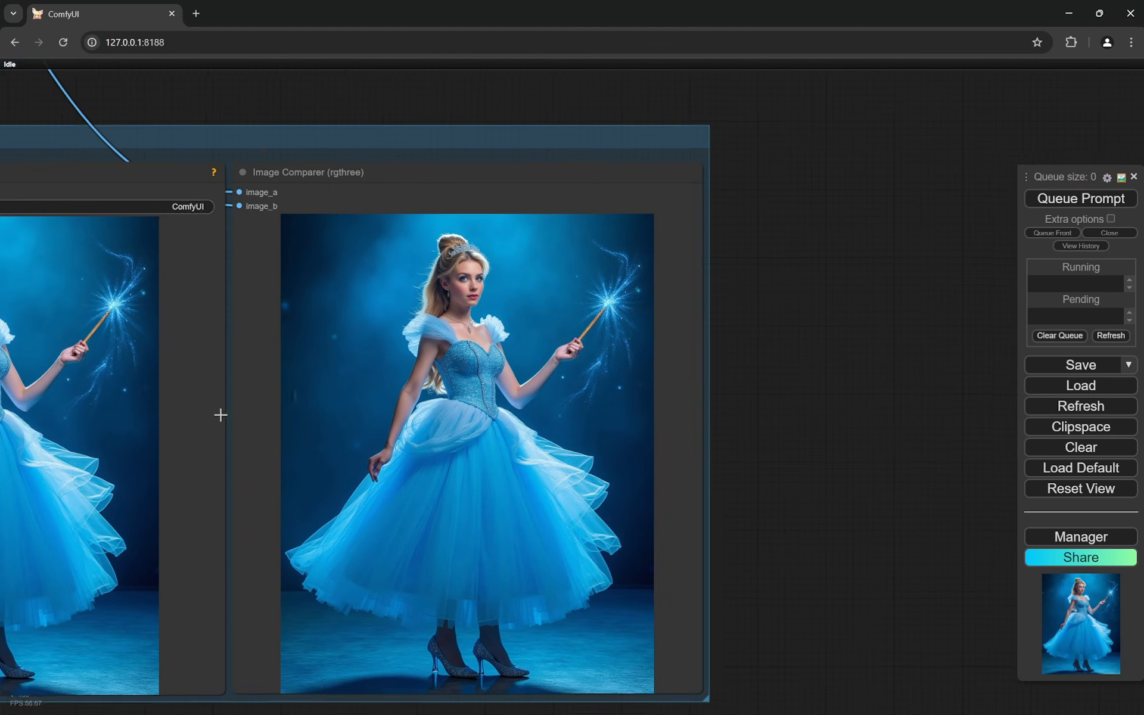
- Examine the woman's face and upper body in the Face Enhancer's Save Image output
{"action": "left_click_drag", "start_coordinate": [220, 413], "coordinate": [766, 455]}
{"action": "scroll", "coordinate": [596, 382], "scroll_direction": "up", "scroll_amount": 6}
{"action": "left_click_drag", "start_coordinate": [437, 386], "coordinate": [495, 333]}
{"action": "scroll", "coordinate": [496, 330], "scroll_direction": "up", "scroll_amount": 1}
{"action": "scroll", "coordinate": [495, 329], "scroll_direction": "up", "scroll_amount": 4}
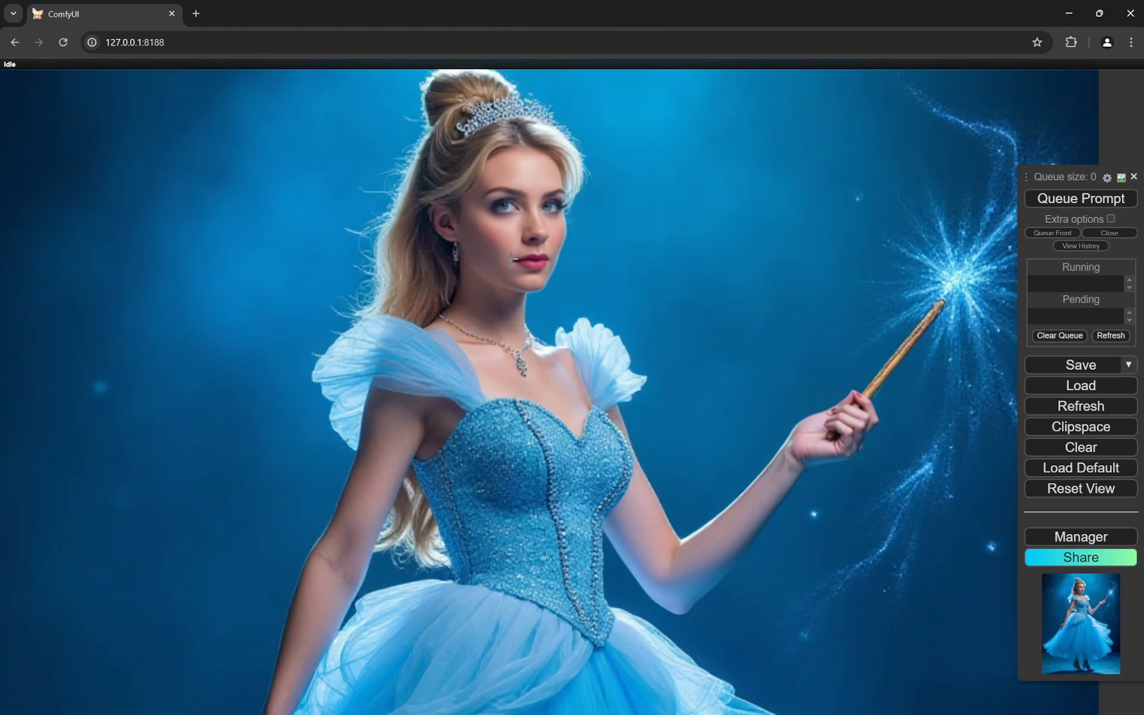
{"action": "scroll", "coordinate": [513, 331], "scroll_direction": "down", "scroll_amount": 2}
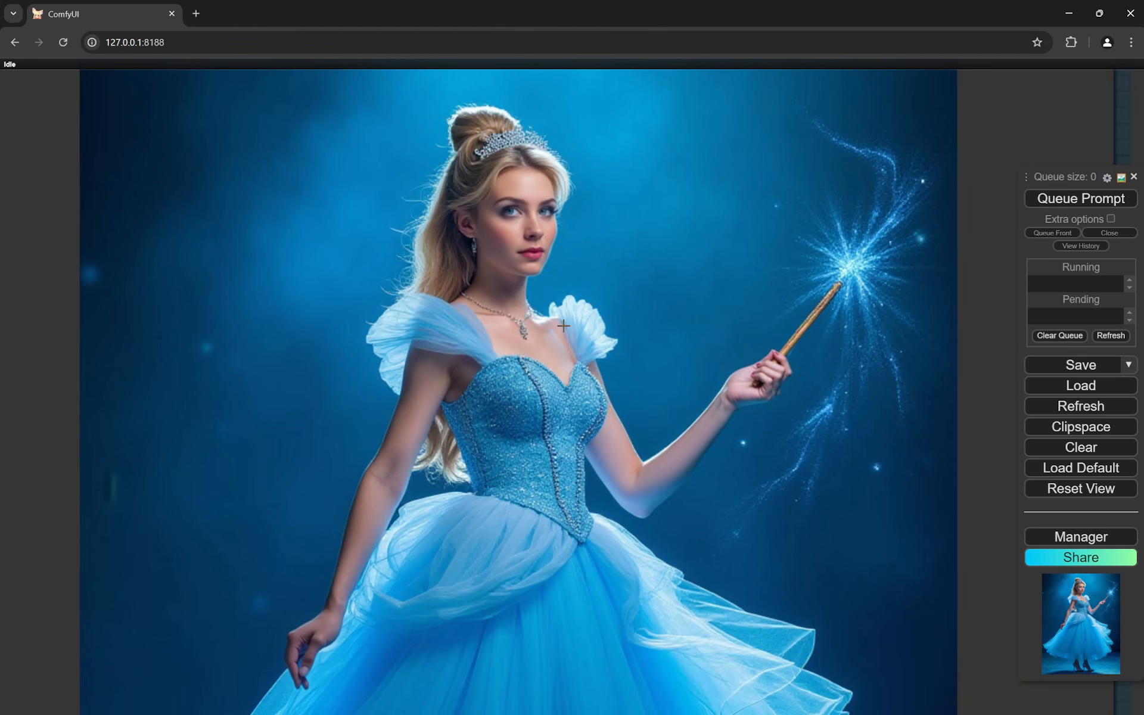
{"action": "scroll", "coordinate": [670, 305], "scroll_direction": "down", "scroll_amount": 5}
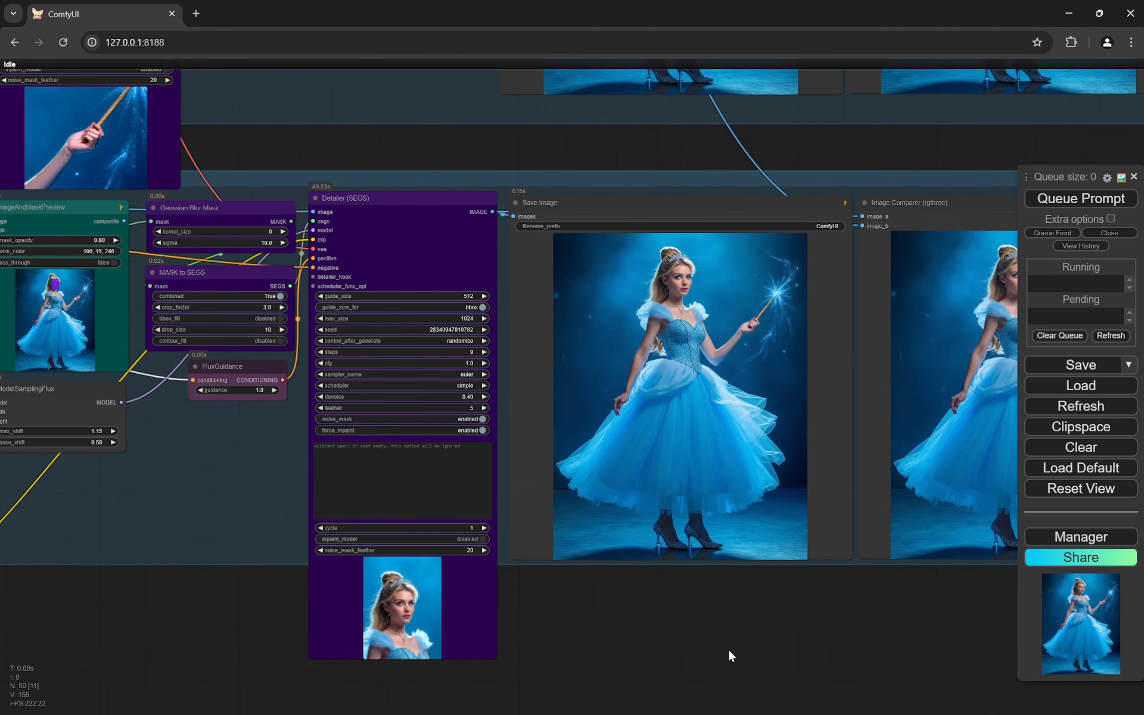
- Go back to the main Flux section and inspect its Save Image output with the FLUX prefix
{"action": "scroll", "coordinate": [732, 648], "scroll_direction": "down", "scroll_amount": 6}
{"action": "scroll", "coordinate": [811, 249], "scroll_direction": "up", "scroll_amount": 5}
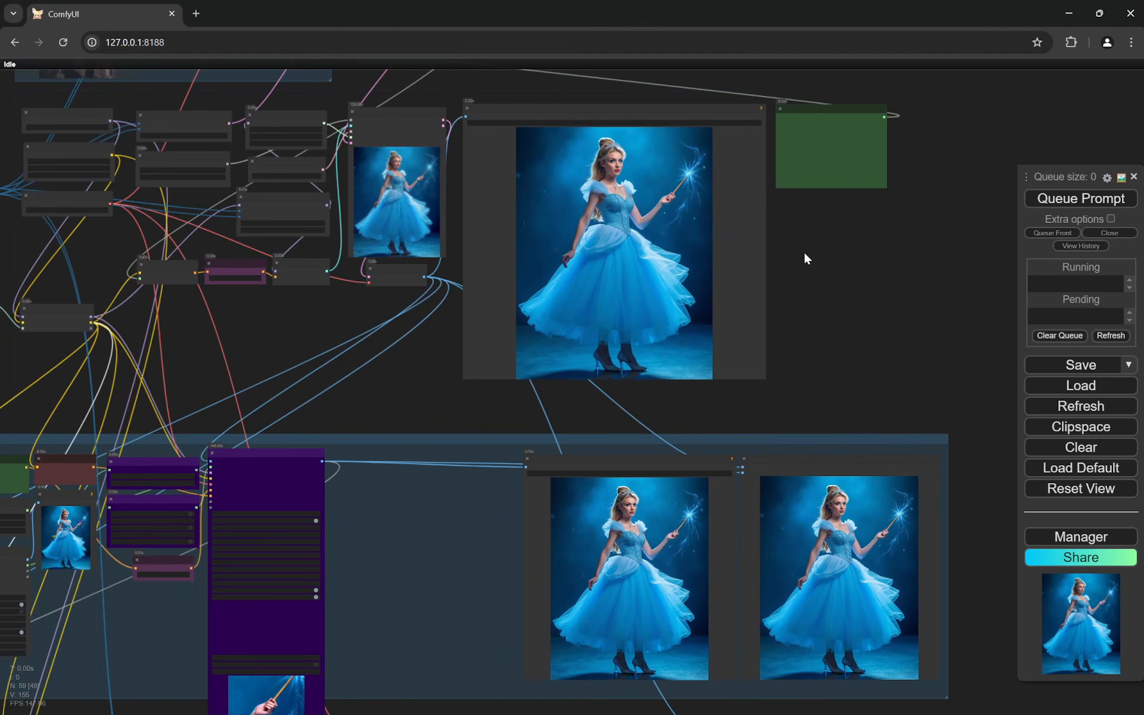
{"action": "scroll", "coordinate": [804, 251], "scroll_direction": "up", "scroll_amount": 4}
{"action": "left_click_drag", "start_coordinate": [772, 234], "coordinate": [873, 374]}
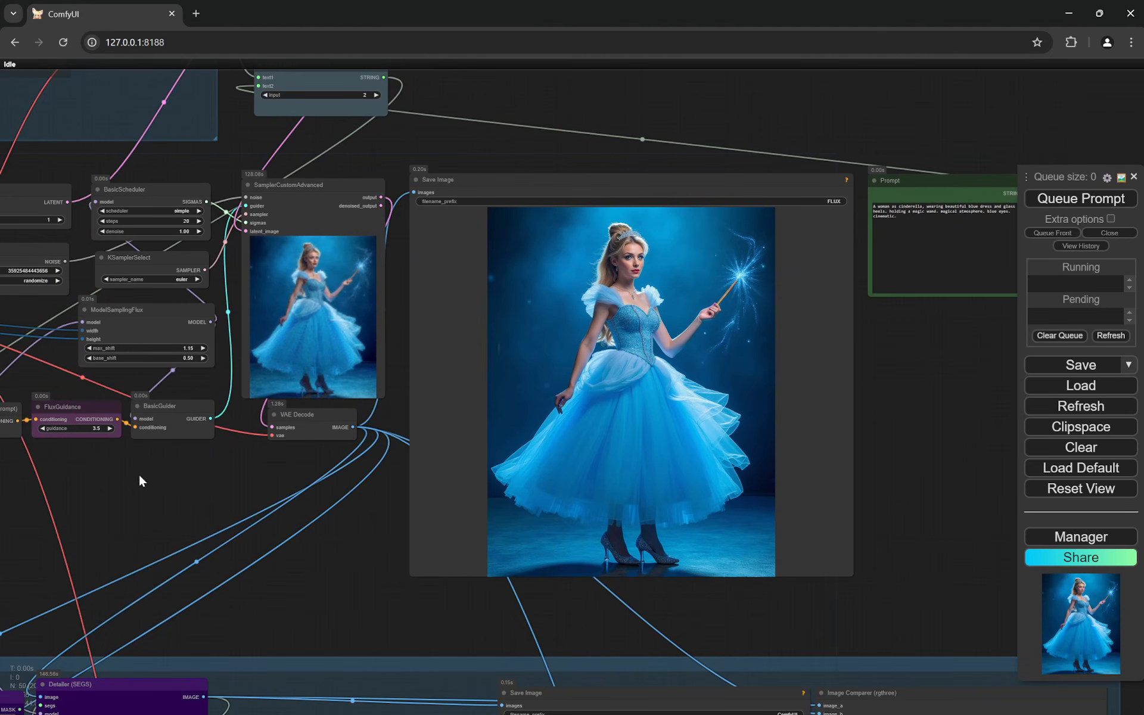
{"action": "scroll", "coordinate": [138, 473], "scroll_direction": "up", "scroll_amount": 3}
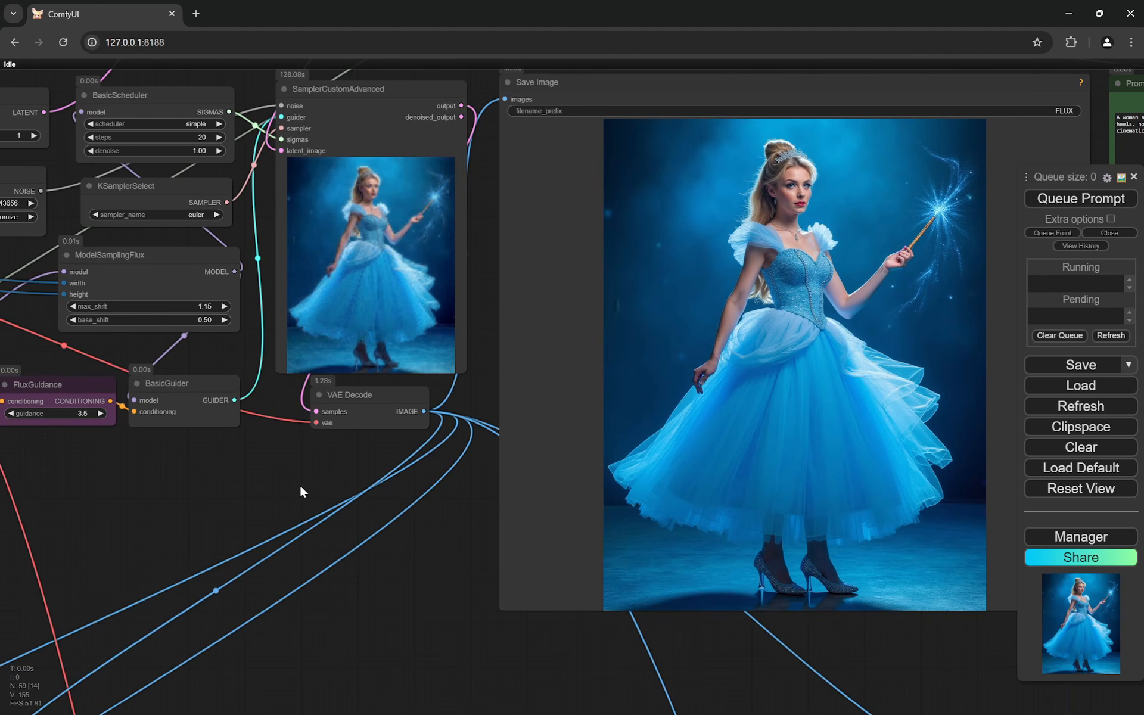
{"action": "left_click_drag", "start_coordinate": [899, 270], "coordinate": [774, 321]}
{"action": "scroll", "coordinate": [774, 316], "scroll_direction": "up", "scroll_amount": 2}
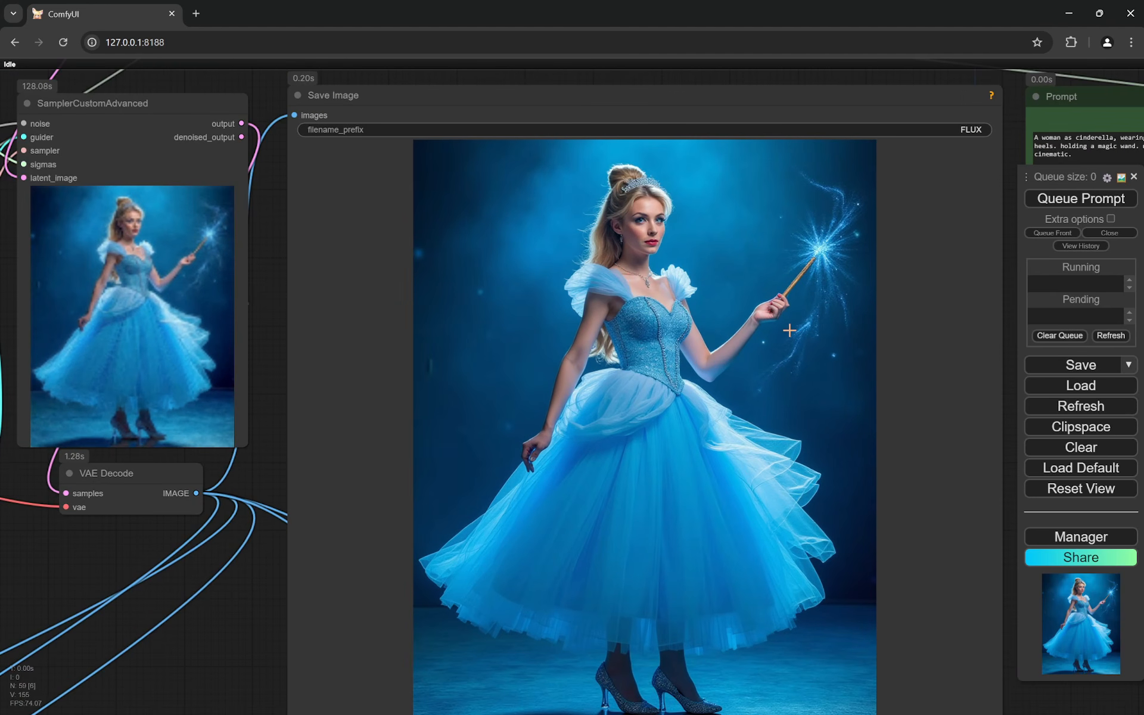
{"action": "scroll", "coordinate": [492, 312], "scroll_direction": "down", "scroll_amount": 5}
{"action": "left_click_drag", "start_coordinate": [952, 357], "coordinate": [871, 403]}
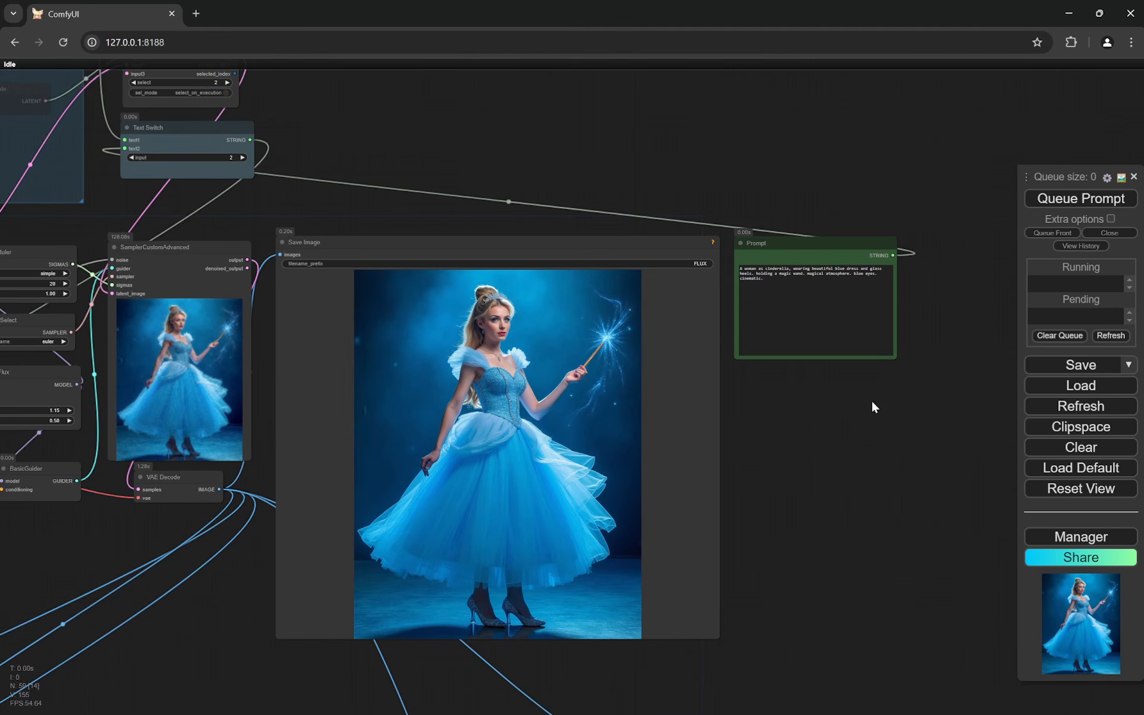
- Read the Cinderella text in the Prompt node and check it against the adjacent Flux Save Image picture
{"action": "scroll", "coordinate": [910, 298], "scroll_direction": "up", "scroll_amount": 4}
{"action": "left_click_drag", "start_coordinate": [707, 455], "coordinate": [750, 448]}
{"action": "scroll", "coordinate": [725, 434], "scroll_direction": "up", "scroll_amount": 5}
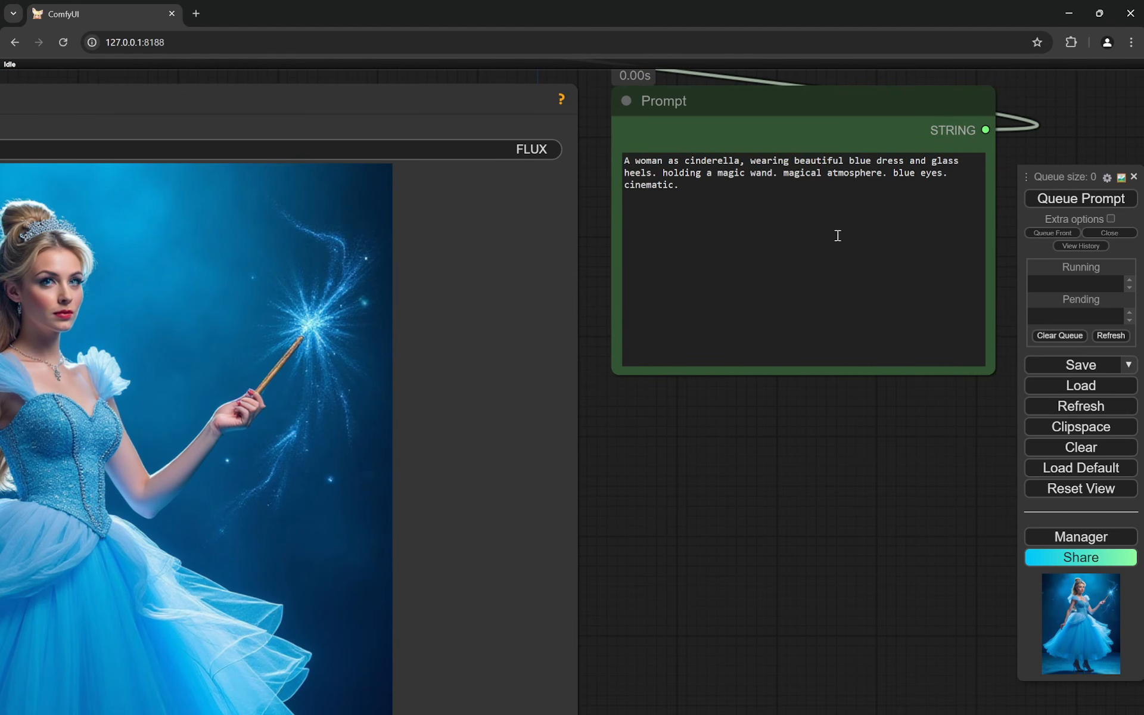
{"action": "scroll", "coordinate": [709, 488], "scroll_direction": "down", "scroll_amount": 5}
{"action": "left_click_drag", "start_coordinate": [702, 484], "coordinate": [796, 351]}
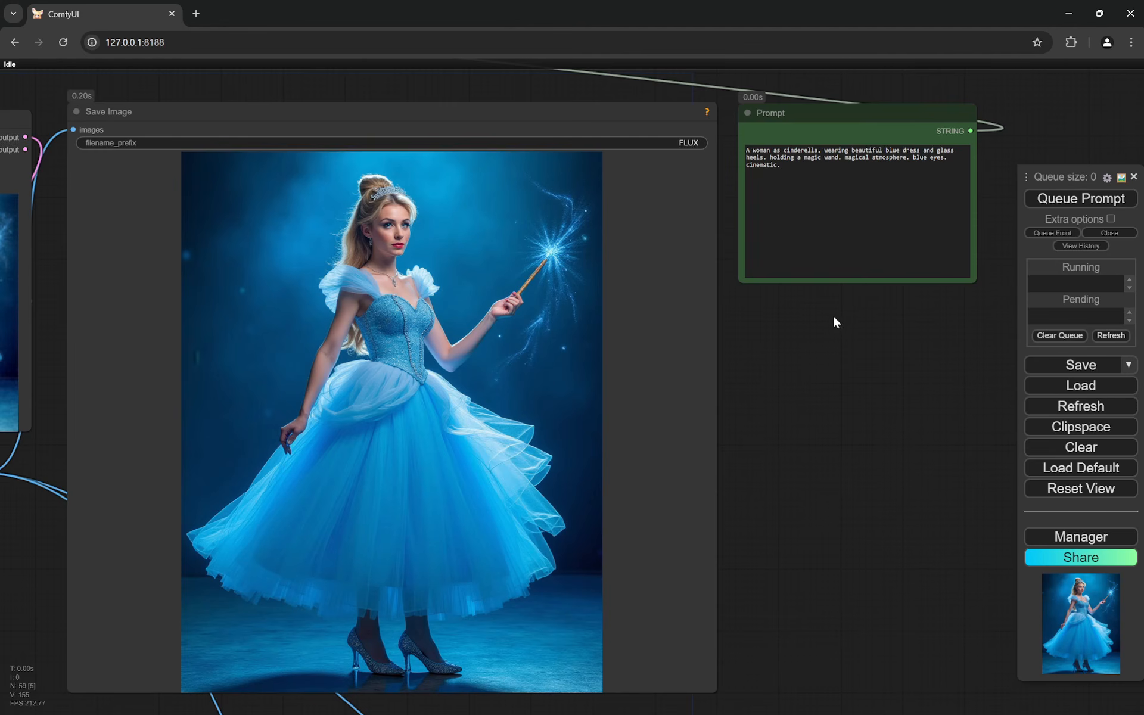
{"action": "left_click_drag", "start_coordinate": [834, 317], "coordinate": [785, 420]}
{"action": "scroll", "coordinate": [786, 420], "scroll_direction": "up", "scroll_amount": 6}
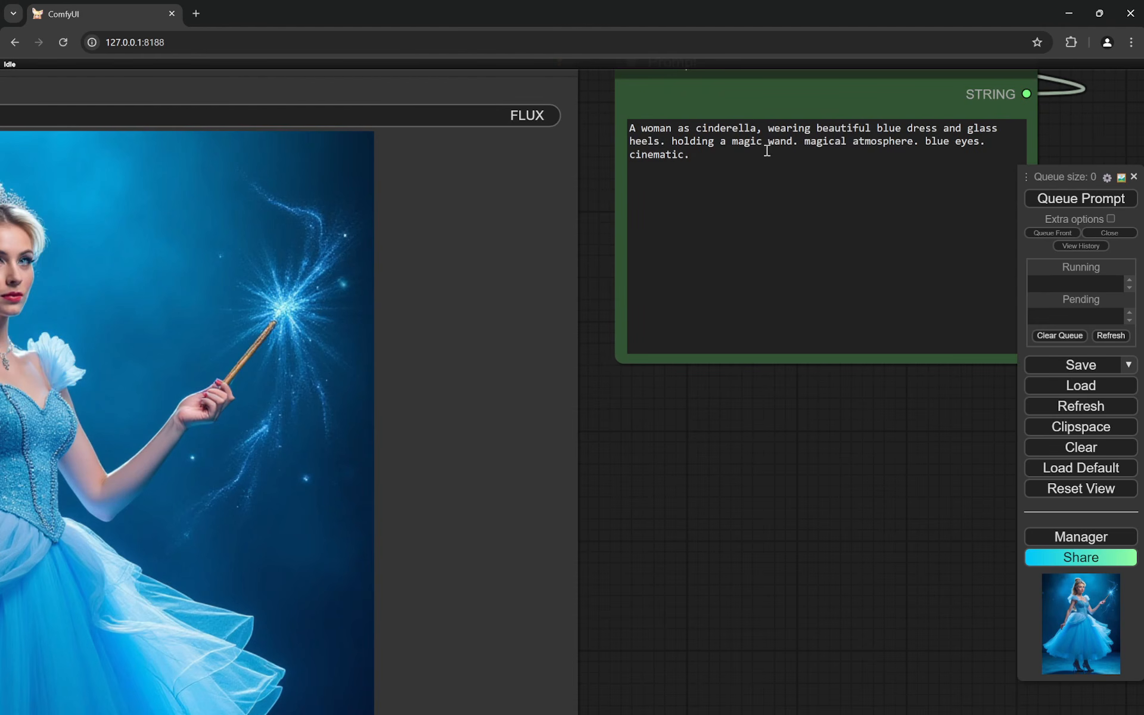
{"action": "scroll", "coordinate": [816, 393], "scroll_direction": "down", "scroll_amount": 6}
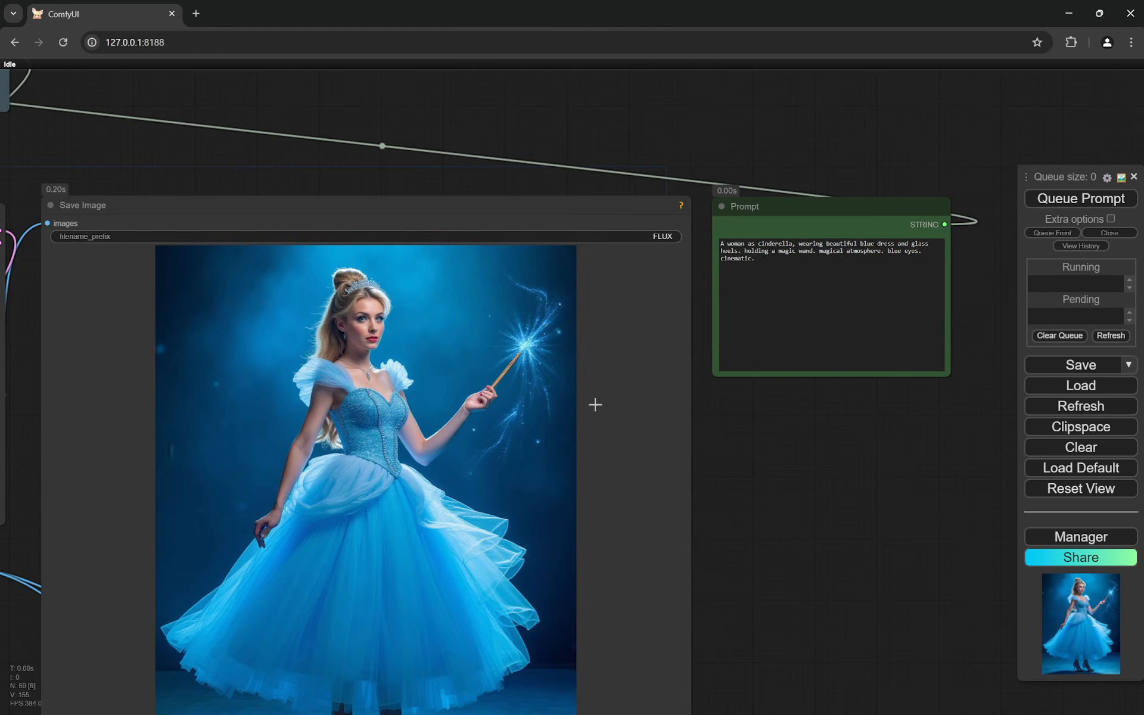
{"action": "scroll", "coordinate": [858, 494], "scroll_direction": "down", "scroll_amount": 3}
- Examine the FluxGuidance, ModelSamplingFlux and BasicGuider settings of the main Flux section alongside its Save Image output
{"action": "left_click_drag", "start_coordinate": [859, 494], "coordinate": [918, 412]}
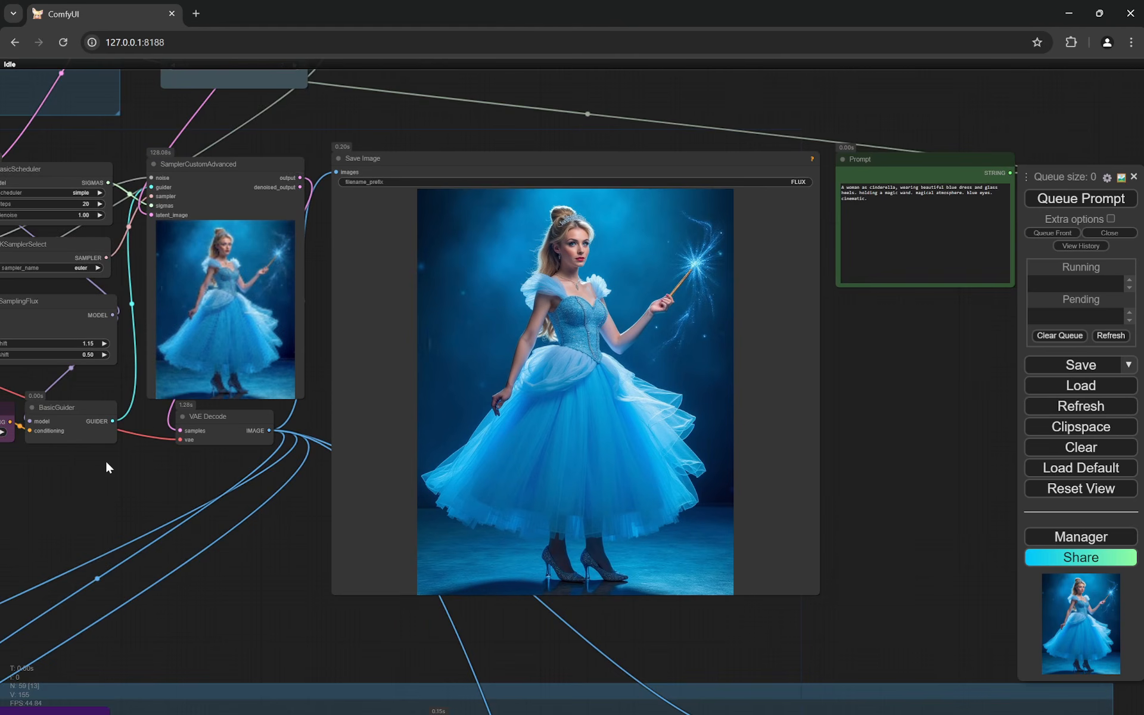
{"action": "left_click_drag", "start_coordinate": [107, 462], "coordinate": [219, 448]}
{"action": "scroll", "coordinate": [212, 444], "scroll_direction": "up", "scroll_amount": 5}
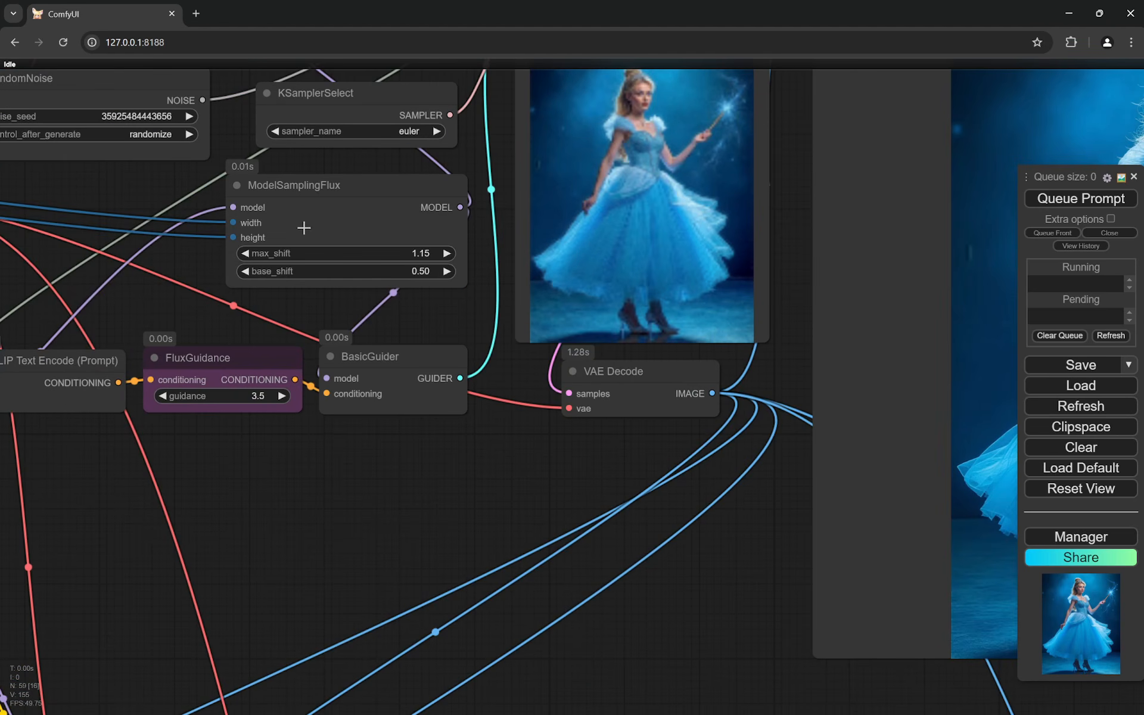
{"action": "scroll", "coordinate": [324, 417], "scroll_direction": "down", "scroll_amount": 3}
{"action": "scroll", "coordinate": [345, 435], "scroll_direction": "up", "scroll_amount": 3}
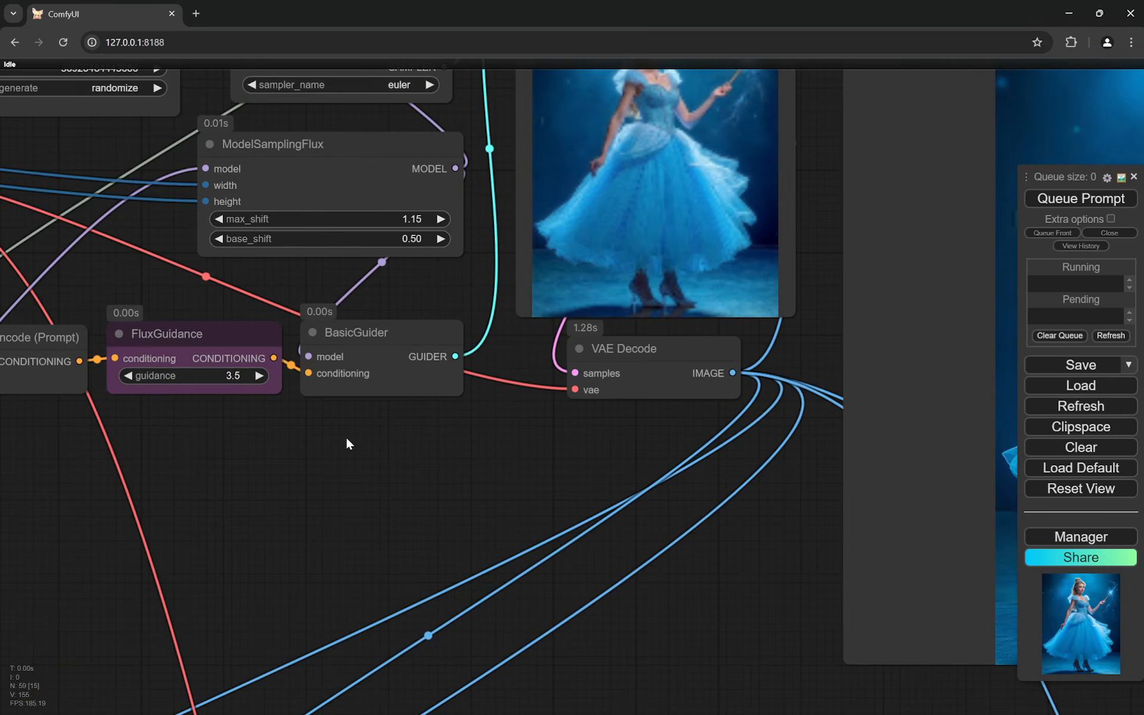
{"action": "scroll", "coordinate": [346, 435], "scroll_direction": "down", "scroll_amount": 1}
{"action": "scroll", "coordinate": [347, 435], "scroll_direction": "down", "scroll_amount": 1}
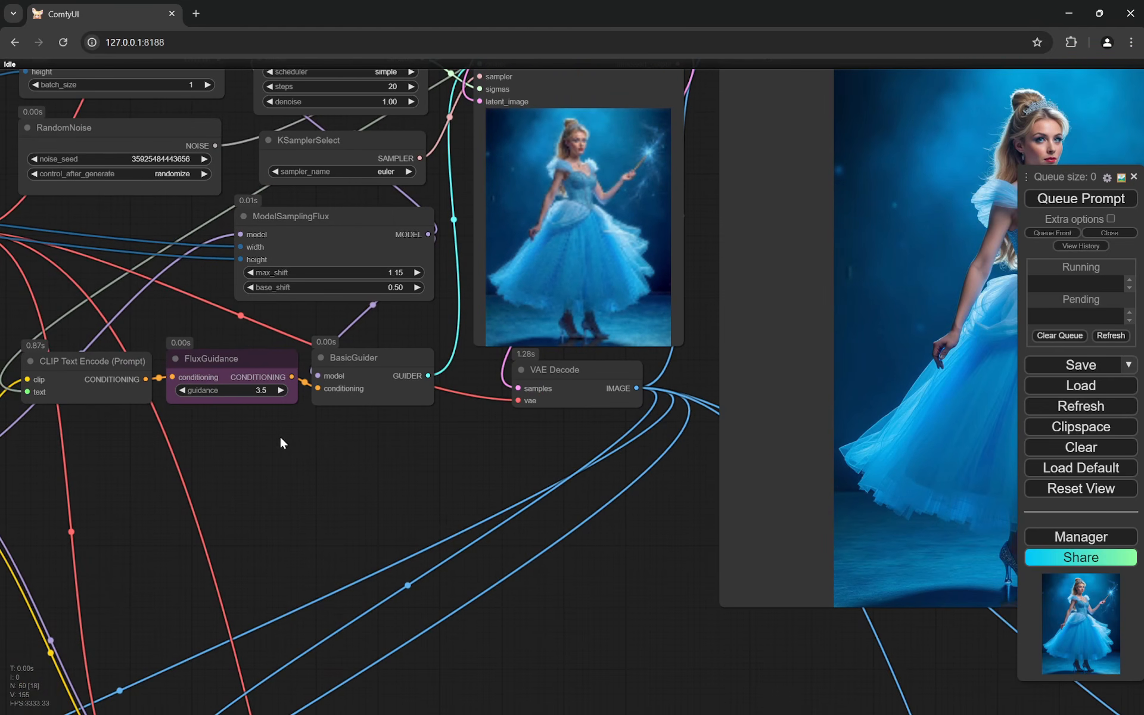
{"action": "scroll", "coordinate": [281, 439], "scroll_direction": "up", "scroll_amount": 2}
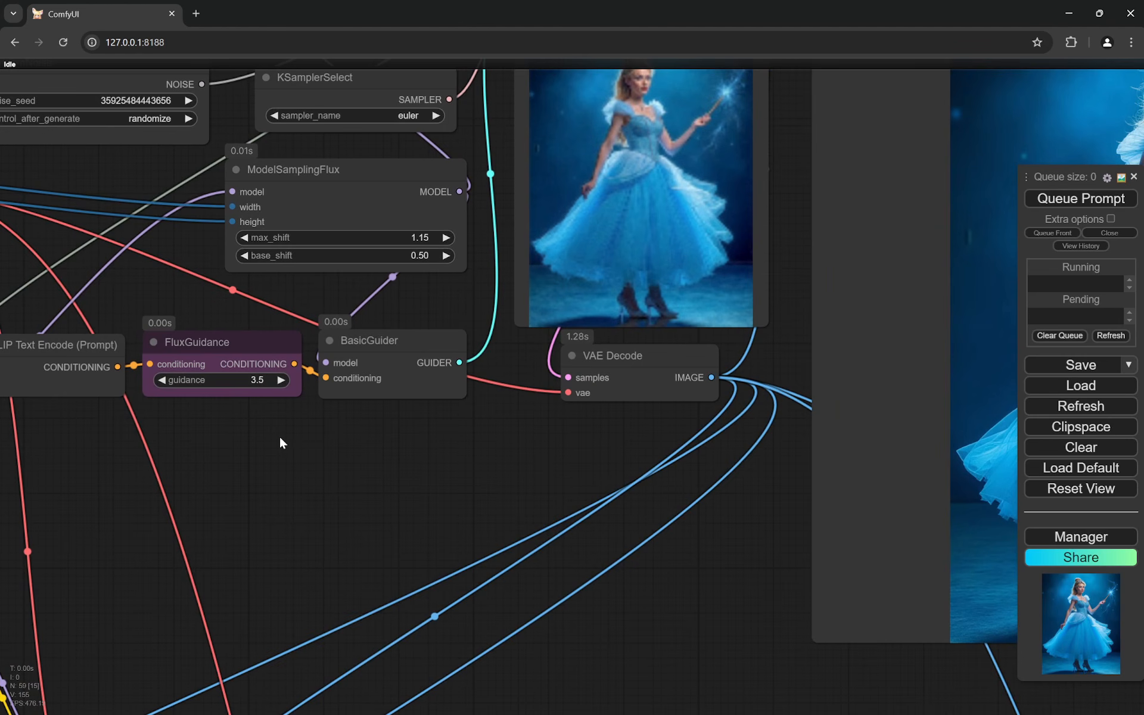
{"action": "scroll", "coordinate": [280, 439], "scroll_direction": "down", "scroll_amount": 7}
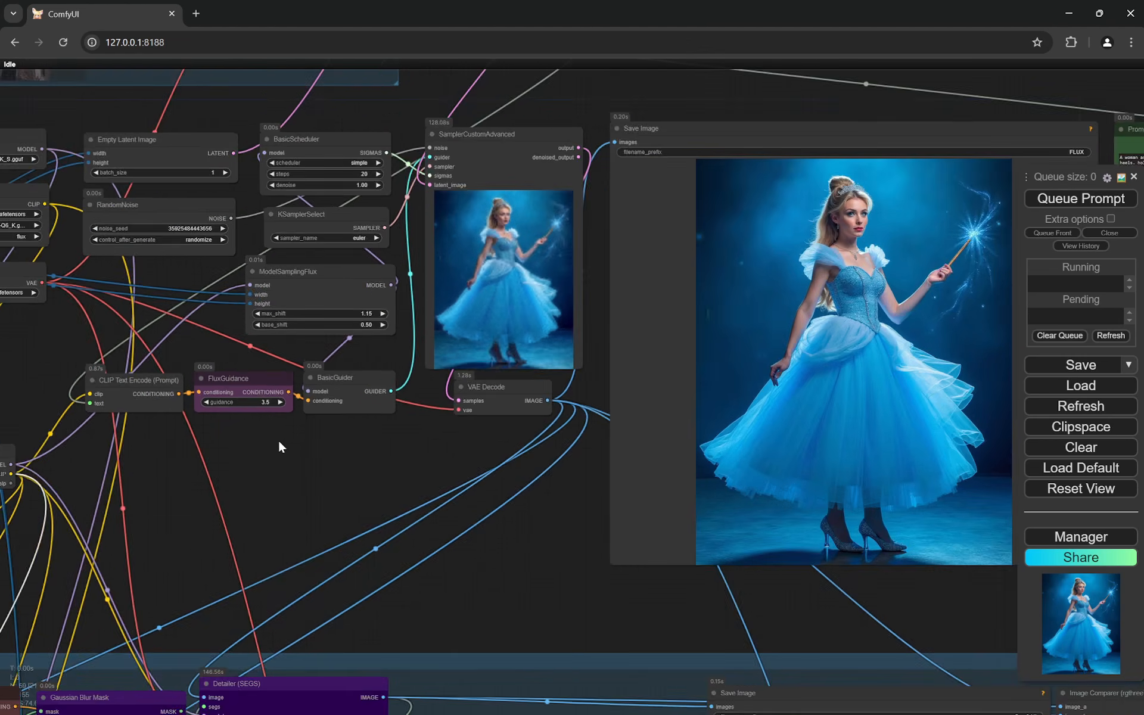
{"action": "scroll", "coordinate": [827, 230], "scroll_direction": "up", "scroll_amount": 4}
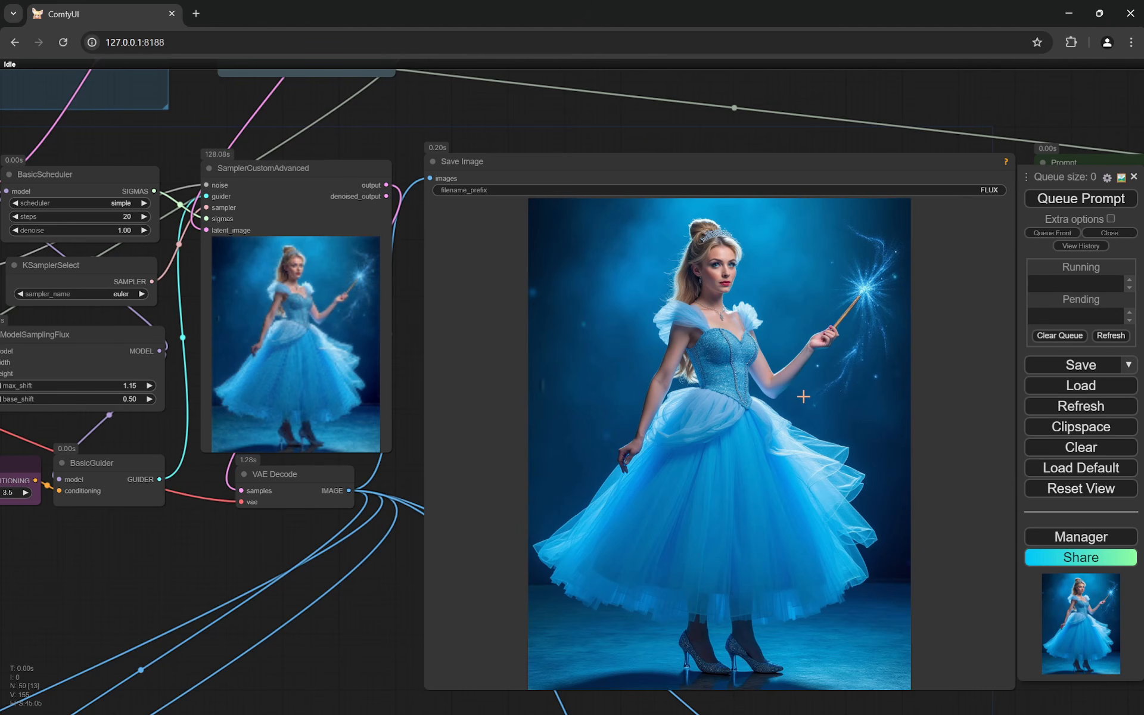
- Examine the main Flux section's Save Image output up close, checking the woman's face, dress and wand hand
{"action": "scroll", "coordinate": [807, 396], "scroll_direction": "down", "scroll_amount": 6}
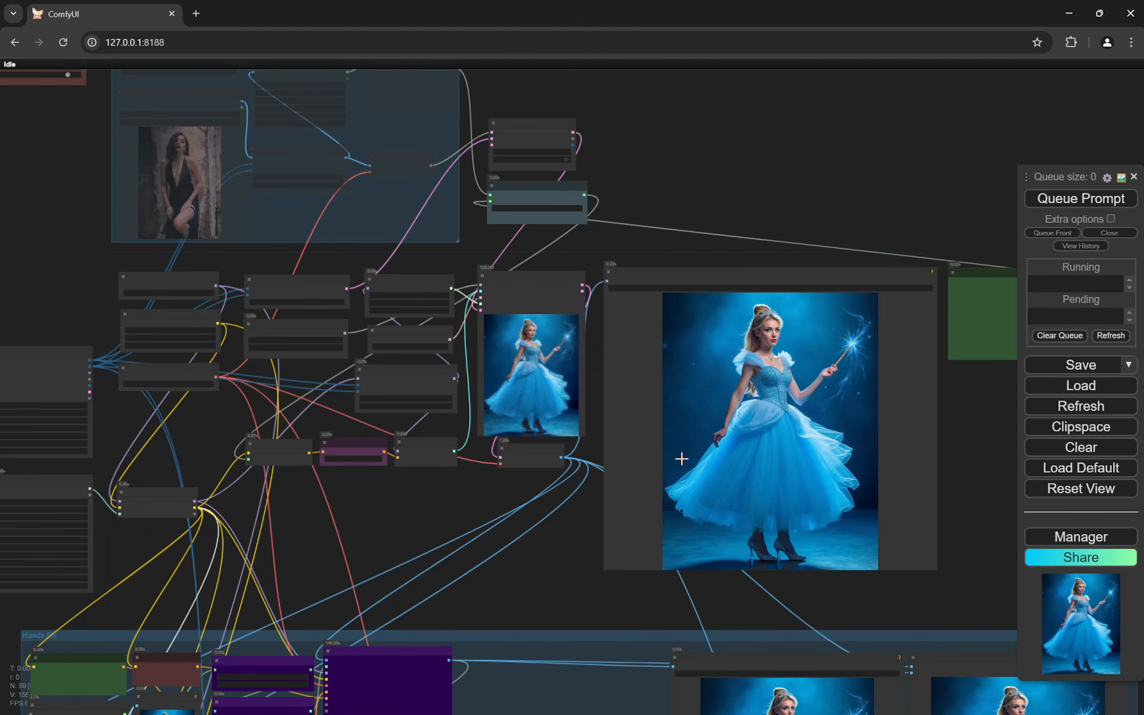
{"action": "scroll", "coordinate": [331, 497], "scroll_direction": "up", "scroll_amount": 5}
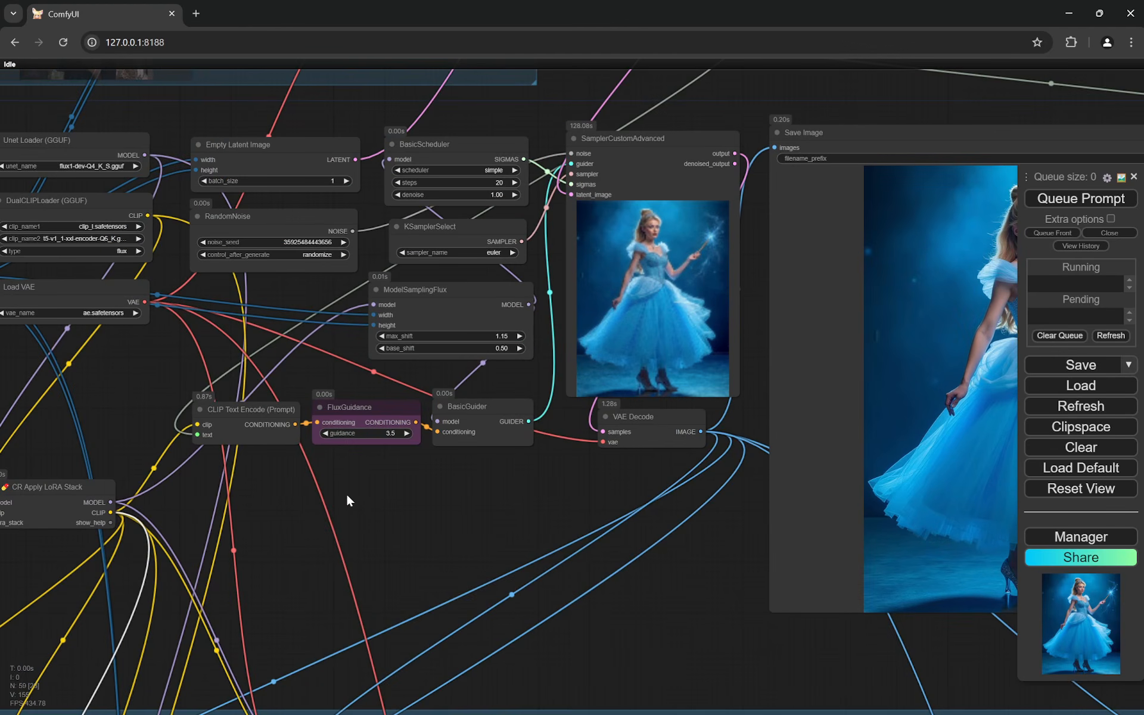
{"action": "scroll", "coordinate": [580, 485], "scroll_direction": "down", "scroll_amount": 4}
{"action": "scroll", "coordinate": [868, 340], "scroll_direction": "up", "scroll_amount": 5}
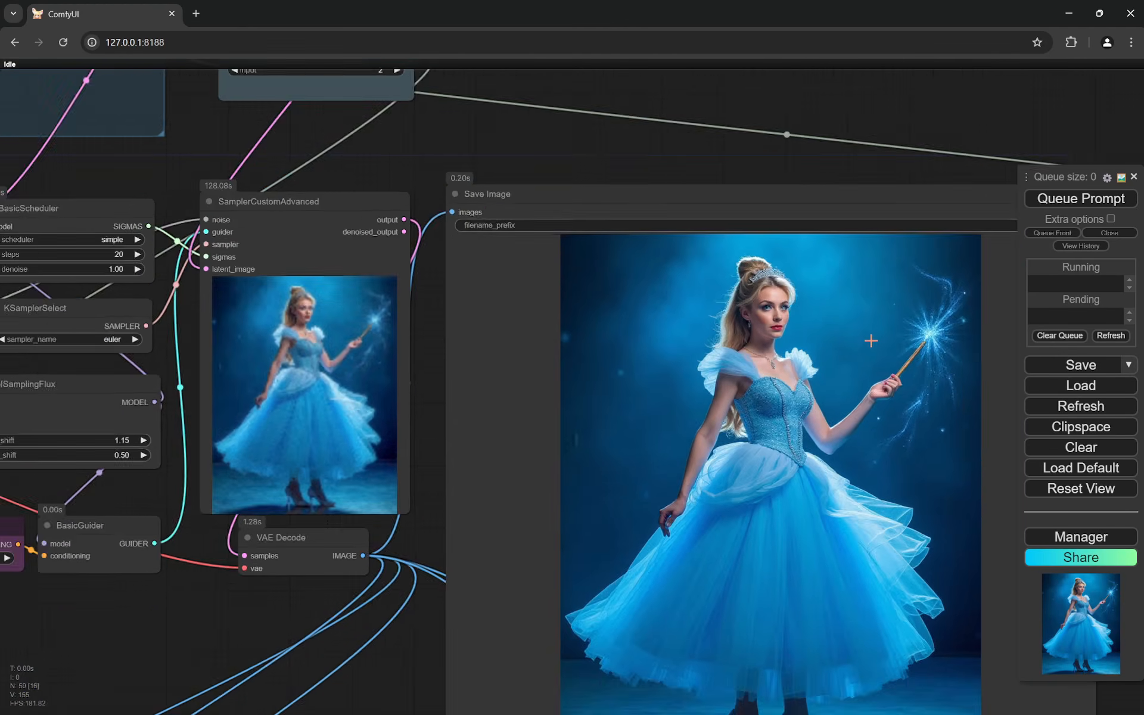
{"action": "scroll", "coordinate": [796, 276], "scroll_direction": "up", "scroll_amount": 3}
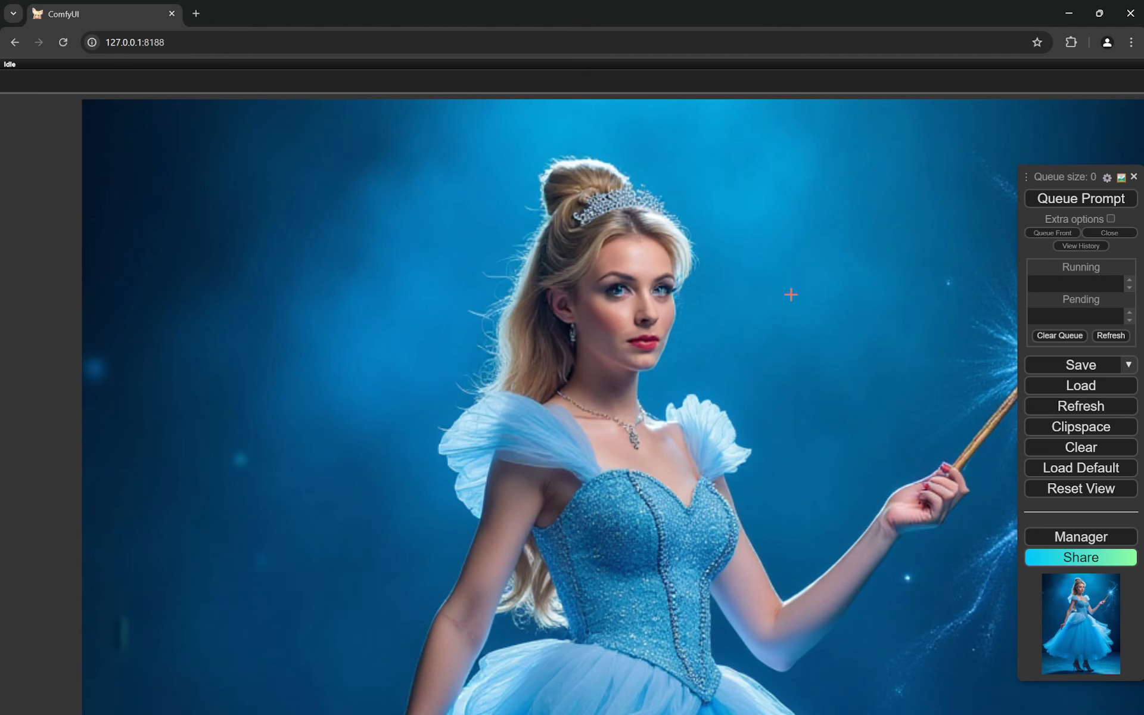
{"action": "scroll", "coordinate": [791, 295], "scroll_direction": "down", "scroll_amount": 5}
{"action": "scroll", "coordinate": [797, 274], "scroll_direction": "up", "scroll_amount": 3}
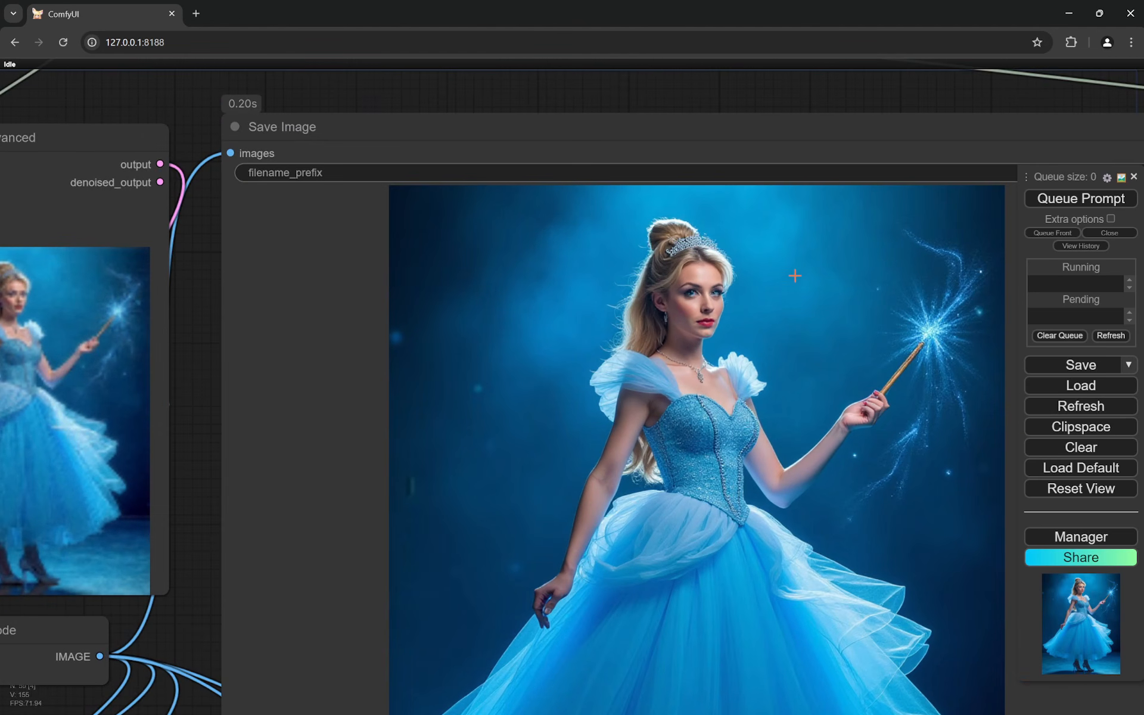
{"action": "scroll", "coordinate": [733, 335], "scroll_direction": "up", "scroll_amount": 1}
{"action": "scroll", "coordinate": [738, 335], "scroll_direction": "down", "scroll_amount": 3}
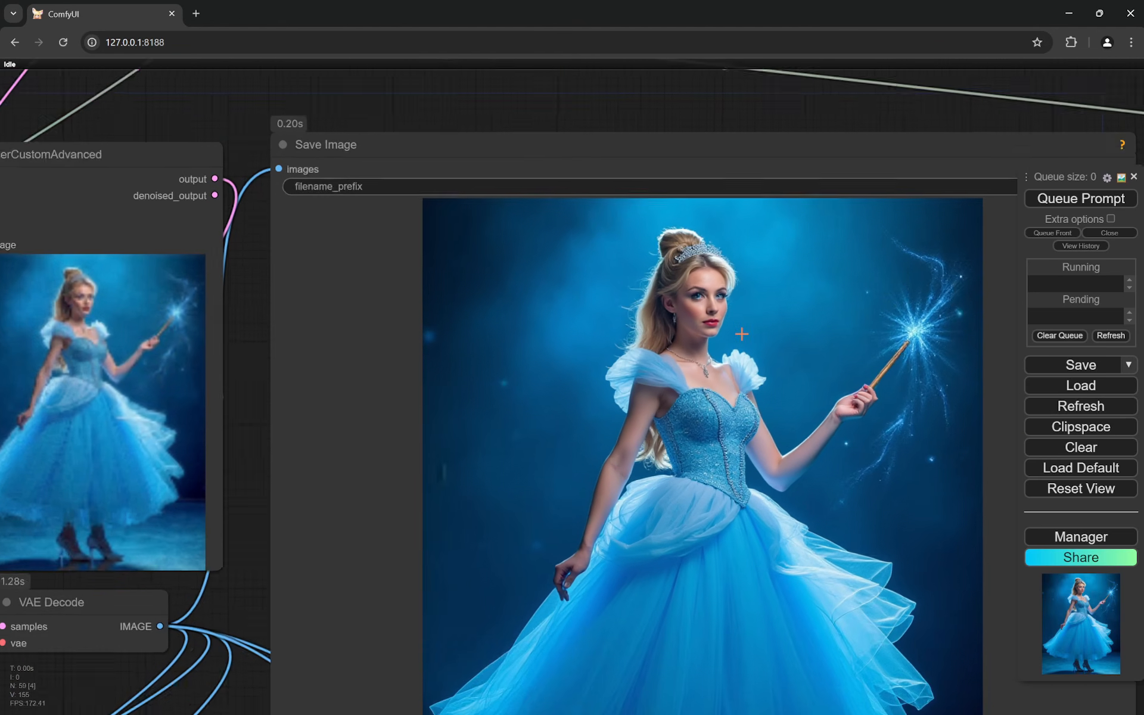
{"action": "scroll", "coordinate": [742, 333], "scroll_direction": "up", "scroll_amount": 1}
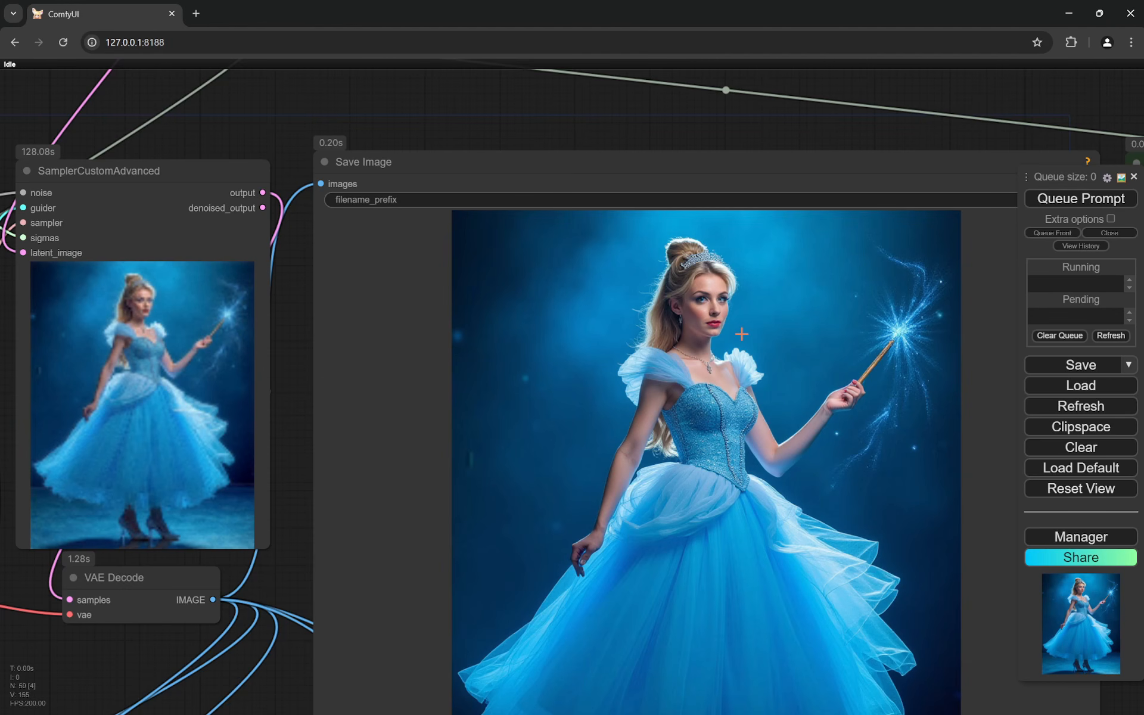
{"action": "scroll", "coordinate": [872, 307], "scroll_direction": "down", "scroll_amount": 5}
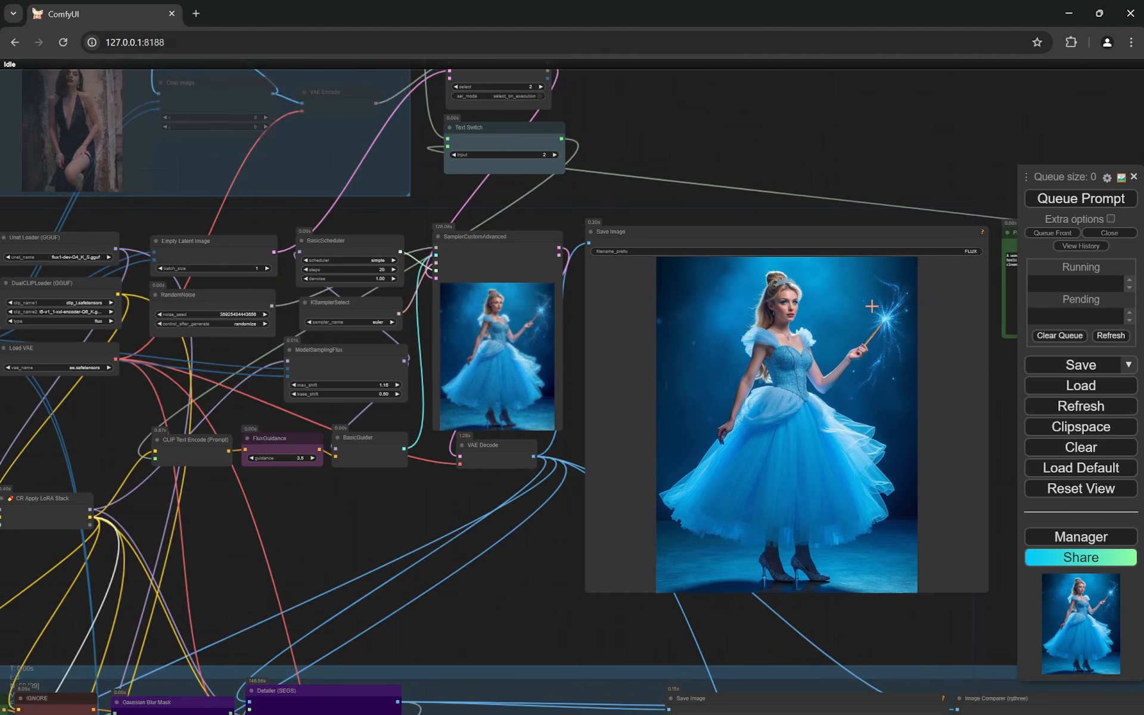
- Turn on switch_2 for the sydneySweeneyFlux LoRA in the main section's CR LoRA Stack node
{"action": "scroll", "coordinate": [261, 400], "scroll_direction": "up", "scroll_amount": 2}
{"action": "left_click_drag", "start_coordinate": [263, 482], "coordinate": [618, 377]}
{"action": "scroll", "coordinate": [289, 492], "scroll_direction": "up", "scroll_amount": 5}
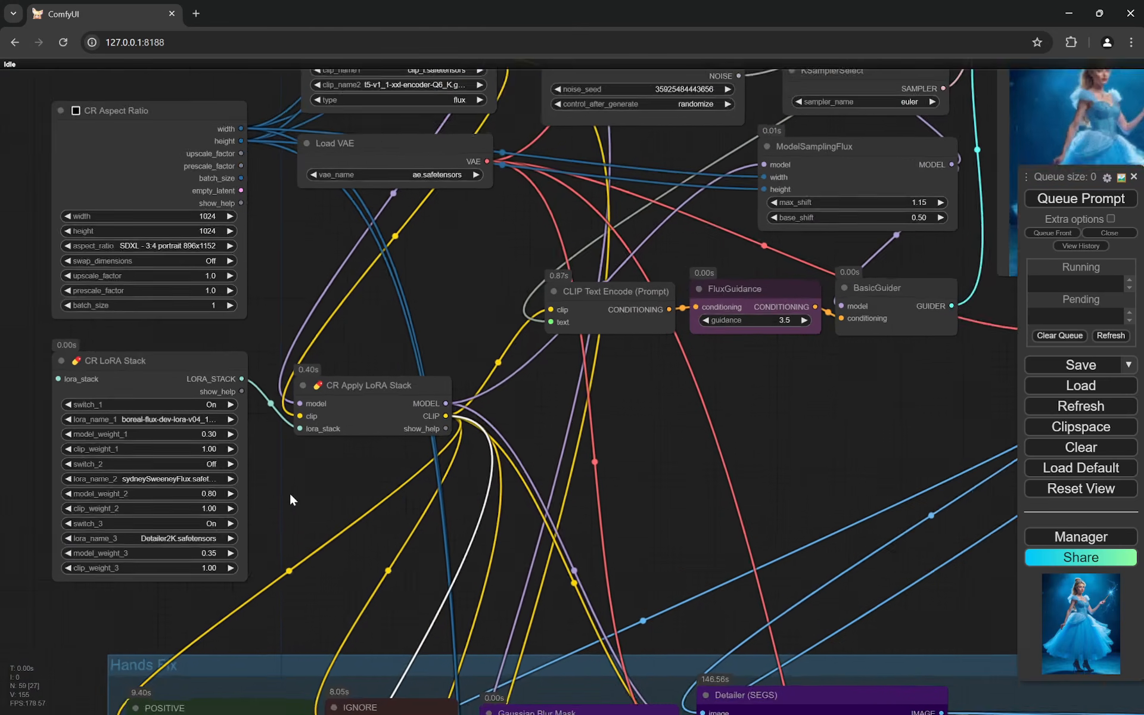
{"action": "left_click_drag", "start_coordinate": [286, 496], "coordinate": [360, 473]}
{"action": "scroll", "coordinate": [268, 344], "scroll_direction": "up", "scroll_amount": 7}
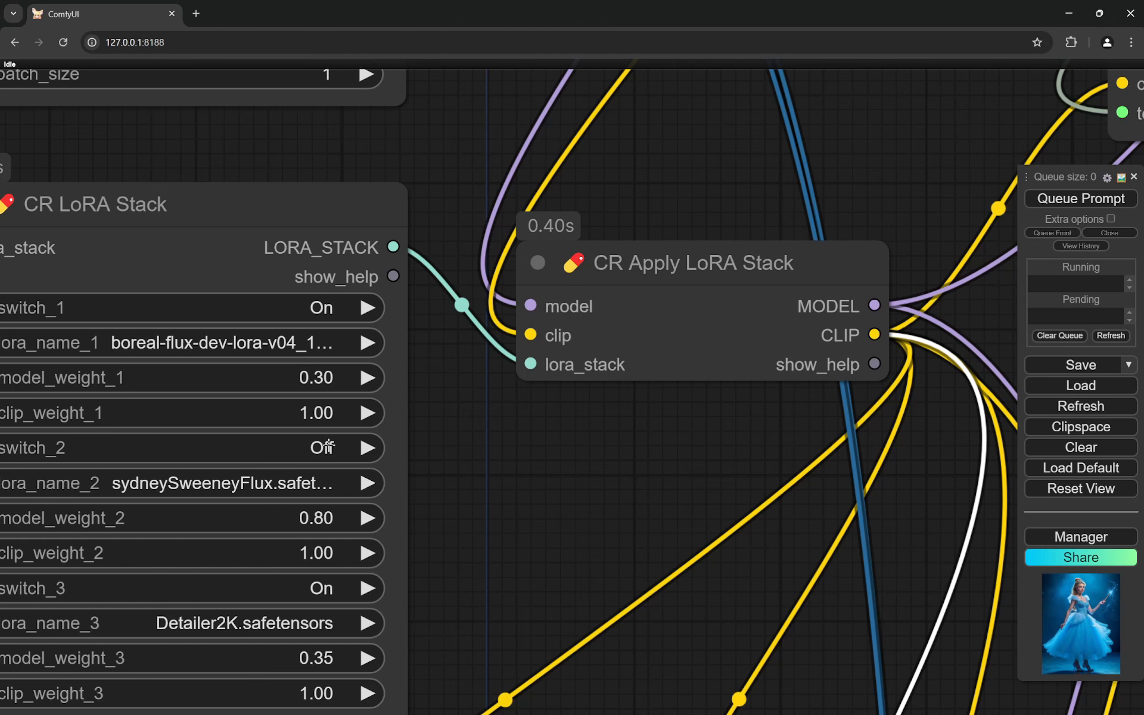
{"action": "left_click", "coordinate": [348, 447]}
{"action": "left_click", "coordinate": [355, 466]}
{"action": "scroll", "coordinate": [465, 449], "scroll_direction": "down", "scroll_amount": 5}
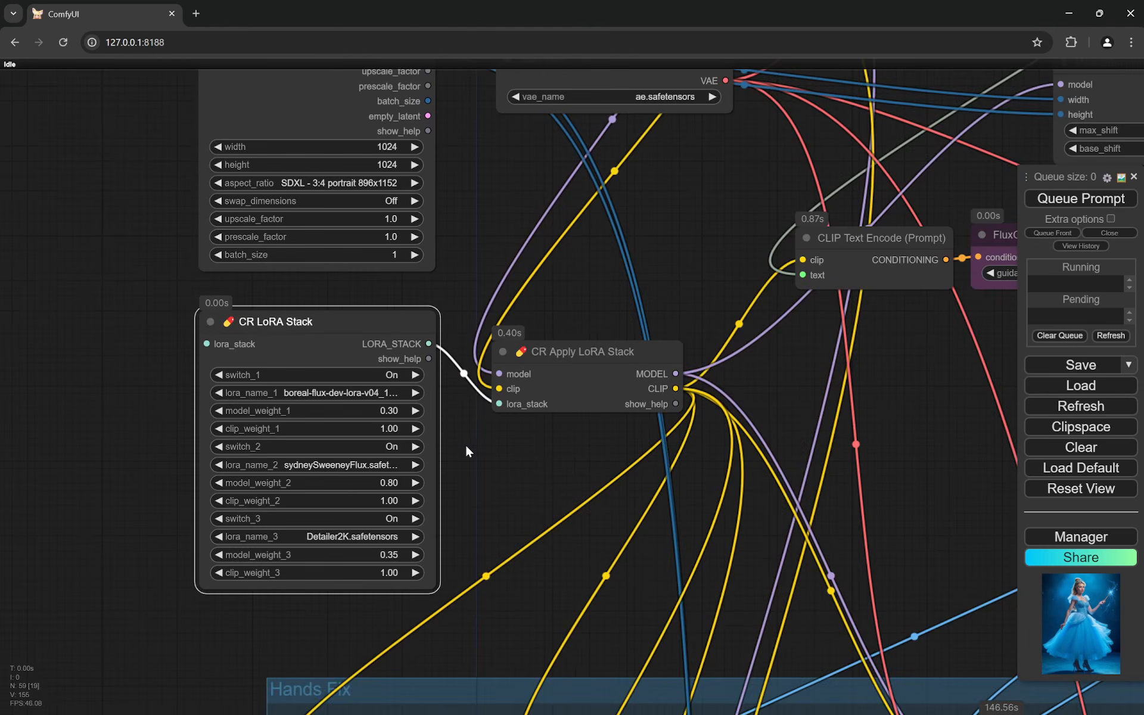
- Review the main Flux picture and check the wand hand in the Hands Fix group's Image Comparer
{"action": "scroll", "coordinate": [596, 447], "scroll_direction": "down", "scroll_amount": 4}
{"action": "scroll", "coordinate": [793, 388], "scroll_direction": "up", "scroll_amount": 8}
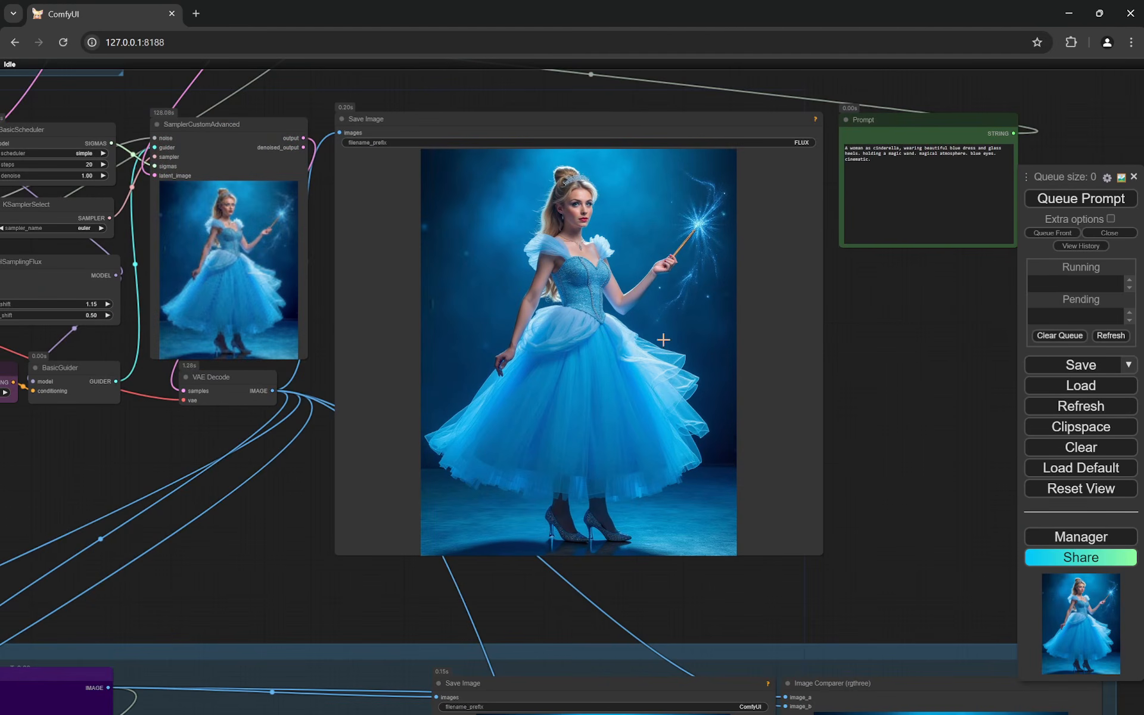
{"action": "scroll", "coordinate": [639, 174], "scroll_direction": "up", "scroll_amount": 6}
{"action": "scroll", "coordinate": [718, 233], "scroll_direction": "down", "scroll_amount": 14}
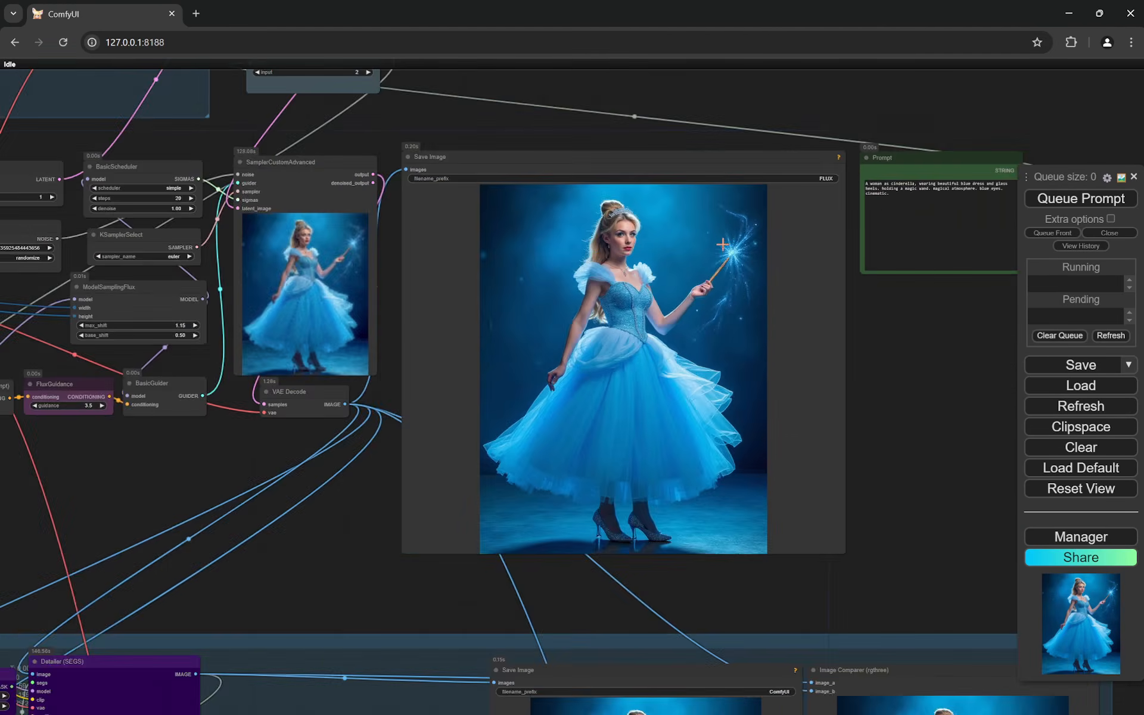
{"action": "left_click_drag", "start_coordinate": [859, 401], "coordinate": [847, 176]}
{"action": "scroll", "coordinate": [864, 280], "scroll_direction": "up", "scroll_amount": 6}
{"action": "scroll", "coordinate": [864, 280], "scroll_direction": "up", "scroll_amount": 6}
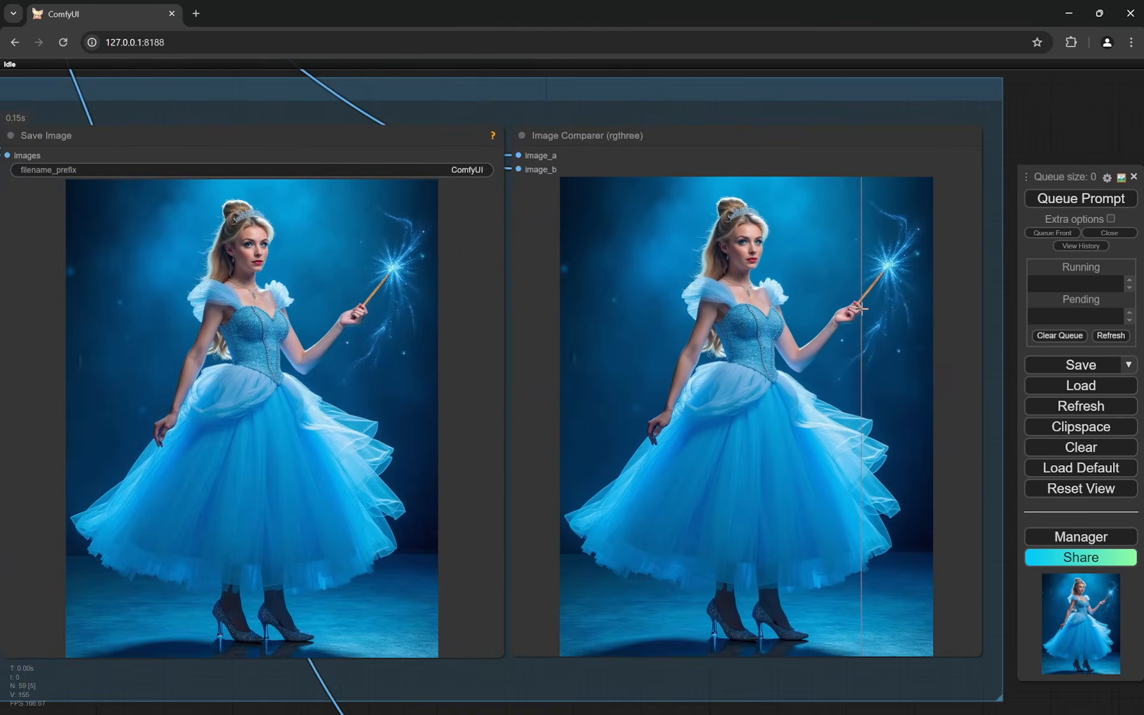
{"action": "scroll", "coordinate": [838, 284], "scroll_direction": "up", "scroll_amount": 8}
{"action": "scroll", "coordinate": [472, 338], "scroll_direction": "down", "scroll_amount": 12}
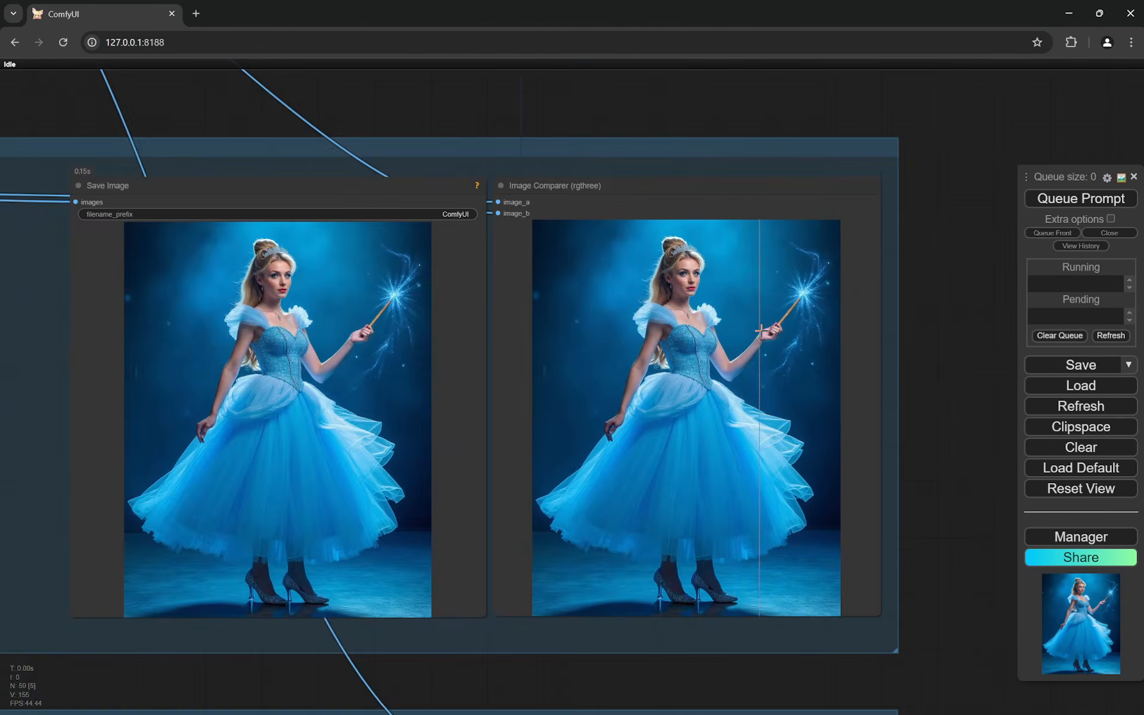
- Inspect the switches, LoRA names and weights in the CR LoRA Stack node below the Face Enhancer group
{"action": "left_click_drag", "start_coordinate": [277, 585], "coordinate": [455, 490]}
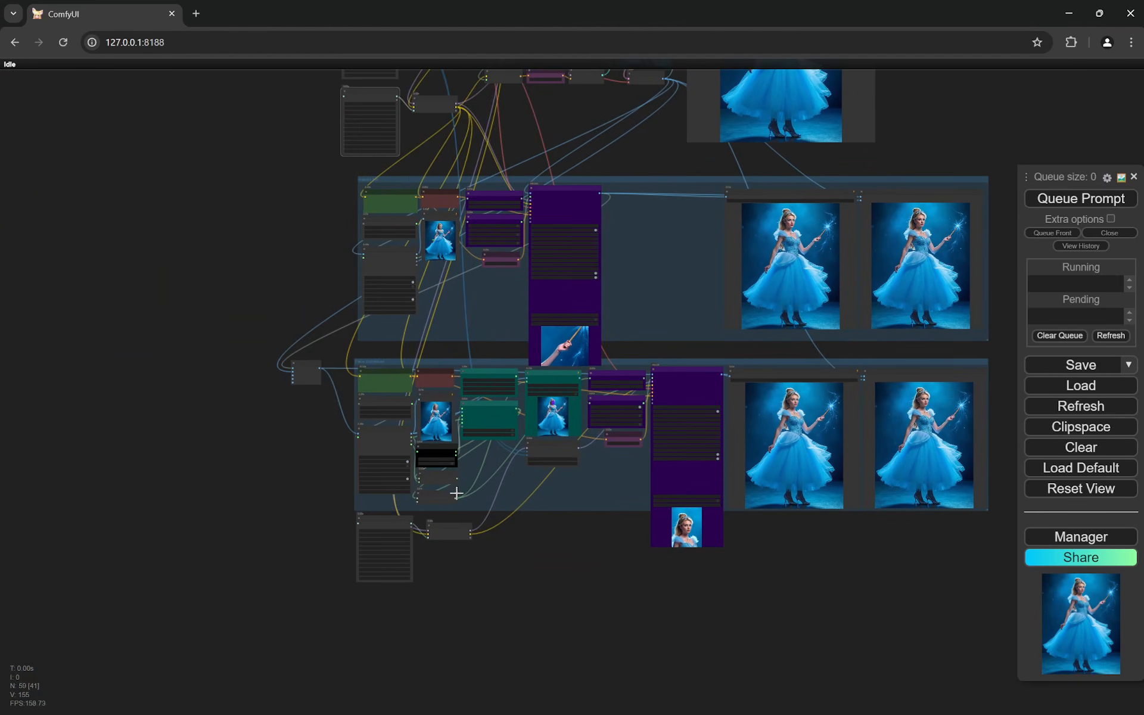
{"action": "scroll", "coordinate": [319, 464], "scroll_direction": "up", "scroll_amount": 8}
{"action": "scroll", "coordinate": [478, 549], "scroll_direction": "up", "scroll_amount": 5}
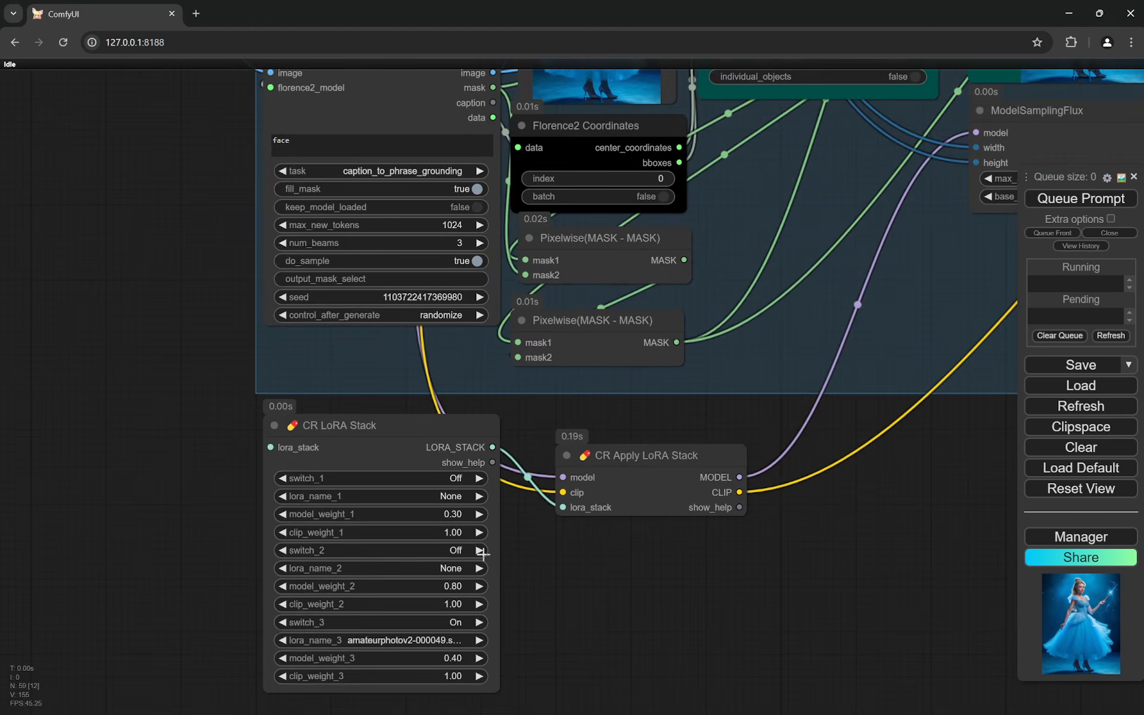
{"action": "left_click_drag", "start_coordinate": [585, 592], "coordinate": [484, 510]}
{"action": "scroll", "coordinate": [481, 502], "scroll_direction": "up", "scroll_amount": 2}
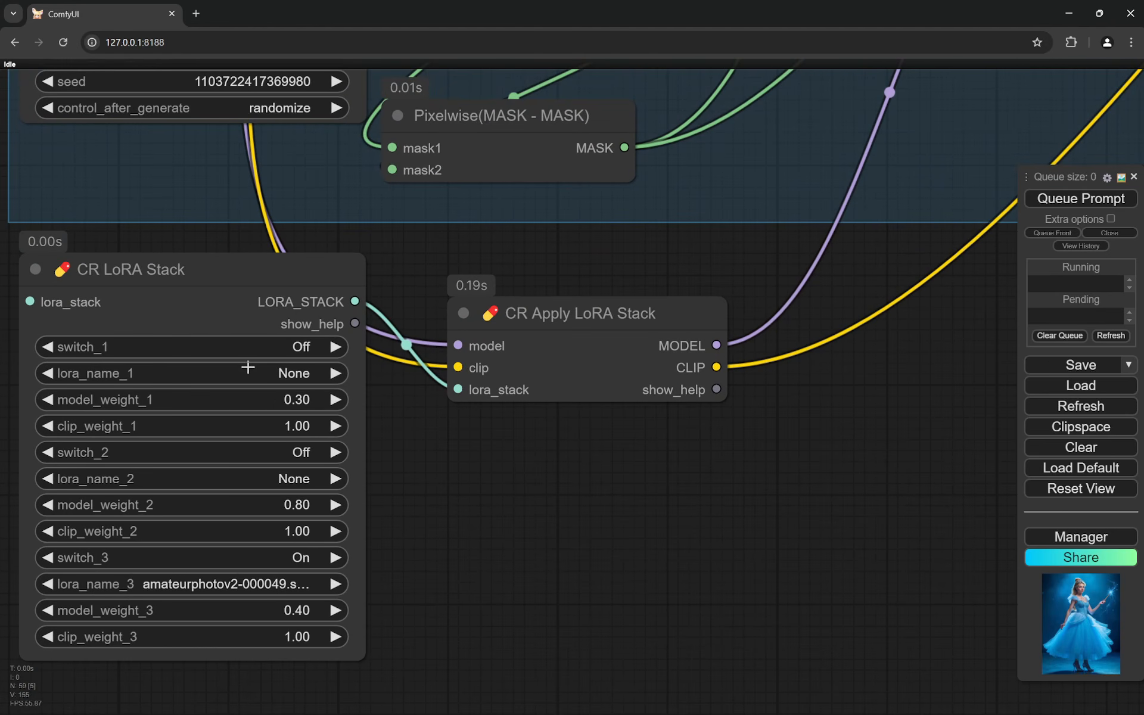
{"action": "scroll", "coordinate": [176, 601], "scroll_direction": "up", "scroll_amount": 3}
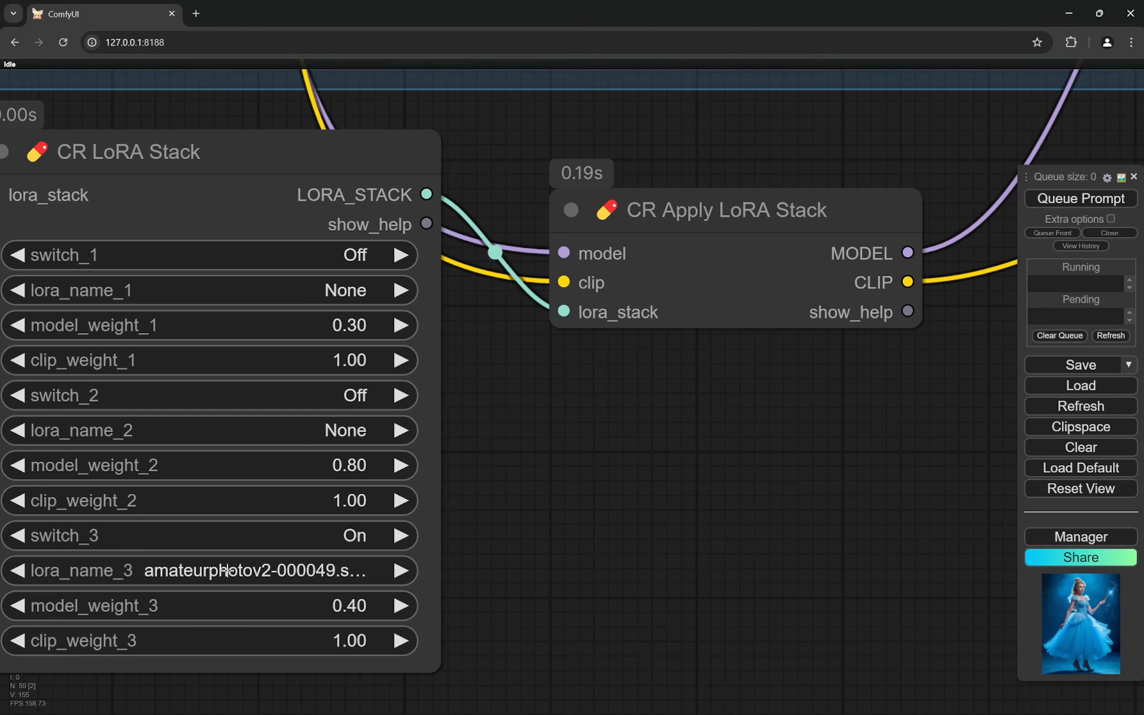
{"action": "scroll", "coordinate": [227, 571], "scroll_direction": "down", "scroll_amount": 2}
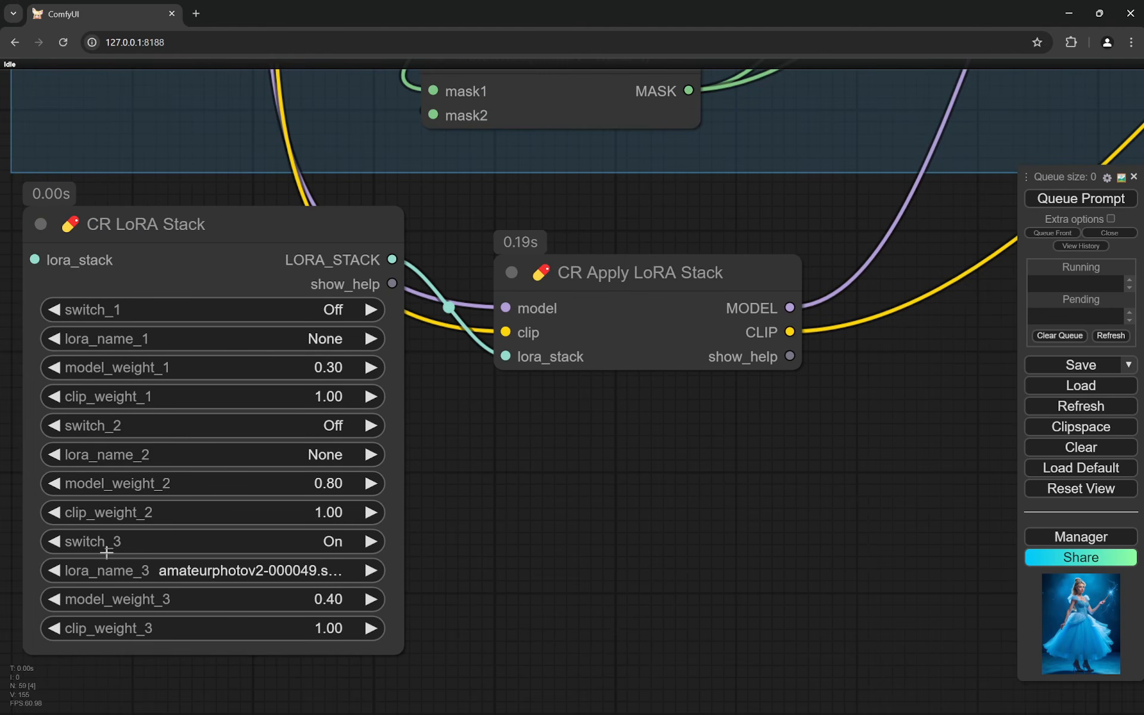
{"action": "scroll", "coordinate": [107, 553], "scroll_direction": "down", "scroll_amount": 7}
{"action": "scroll", "coordinate": [441, 505], "scroll_direction": "down", "scroll_amount": 6}
{"action": "left_click_drag", "start_coordinate": [651, 422], "coordinate": [473, 593]}
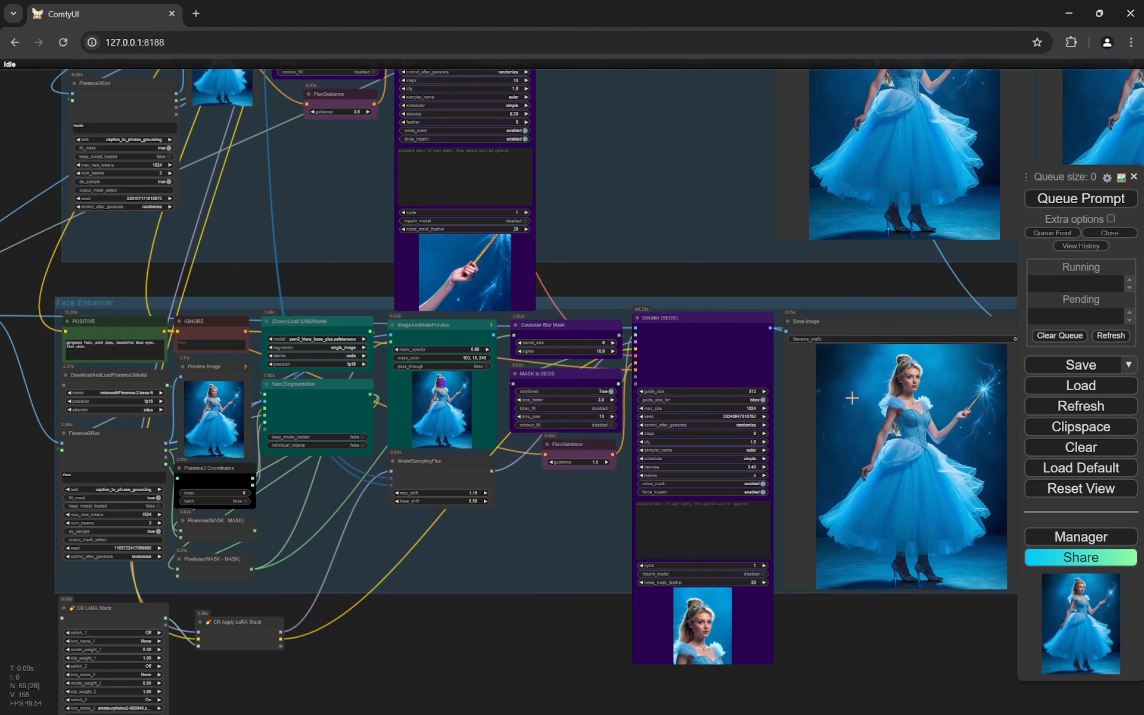
- Examine the Face Enhancer's Detailer (SEGS) settings and the face mask in its ImageAndMaskPreview node
{"action": "scroll", "coordinate": [619, 423], "scroll_direction": "up", "scroll_amount": 10}
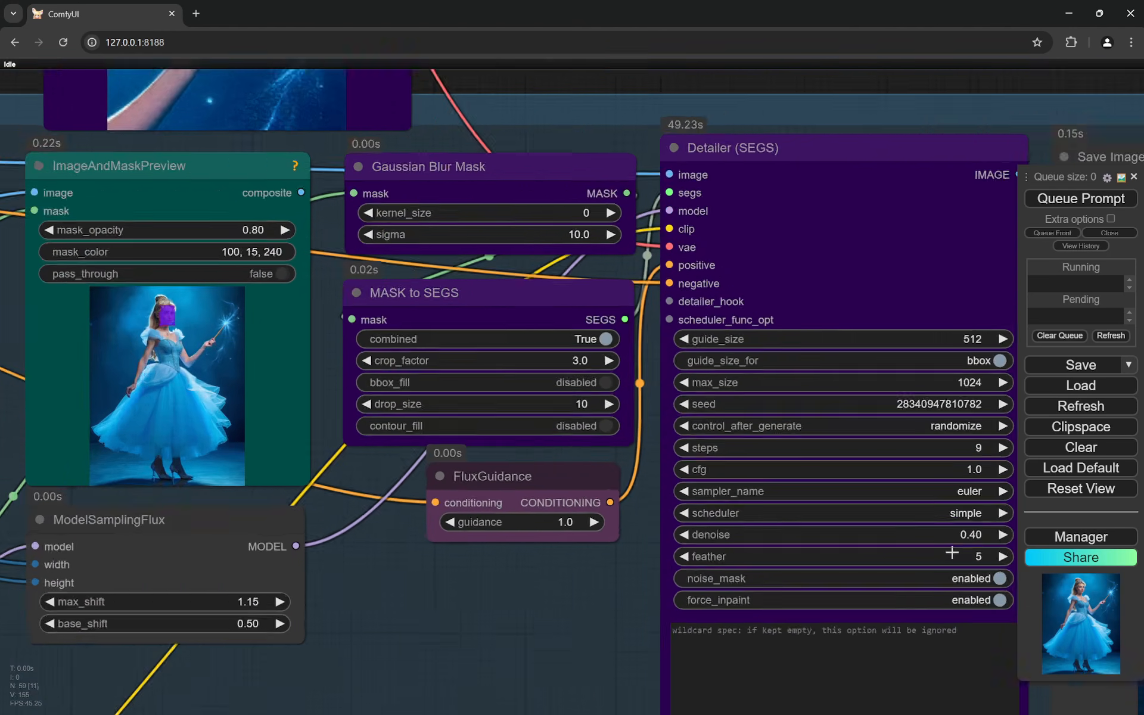
{"action": "scroll", "coordinate": [952, 553], "scroll_direction": "up", "scroll_amount": 3}
{"action": "scroll", "coordinate": [971, 525], "scroll_direction": "down", "scroll_amount": 6}
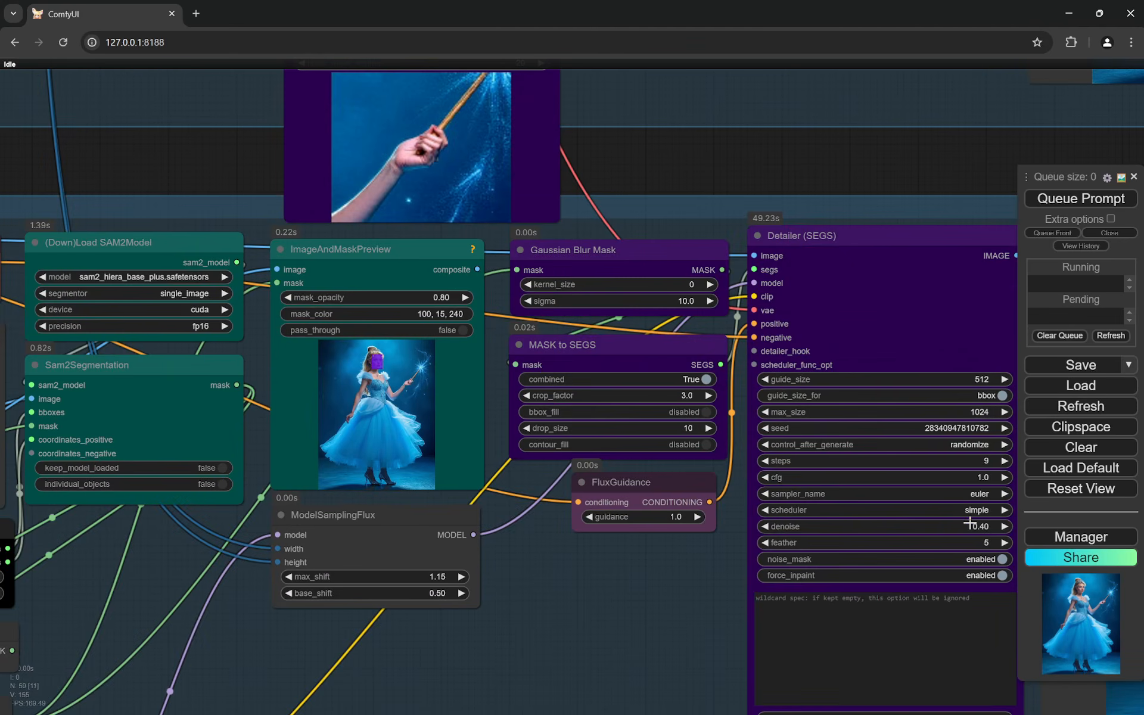
{"action": "scroll", "coordinate": [334, 349], "scroll_direction": "up", "scroll_amount": 15}
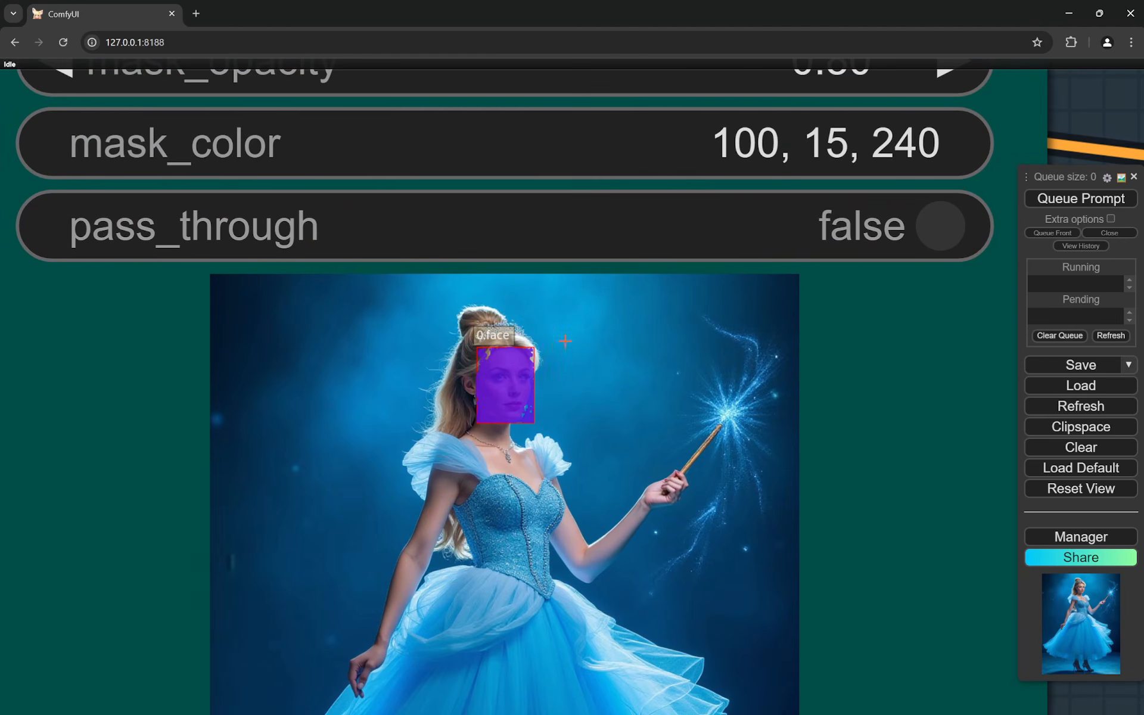
{"action": "scroll", "coordinate": [540, 344], "scroll_direction": "up", "scroll_amount": 4}
{"action": "scroll", "coordinate": [524, 343], "scroll_direction": "down", "scroll_amount": 2}
{"action": "scroll", "coordinate": [503, 370], "scroll_direction": "up", "scroll_amount": 3}
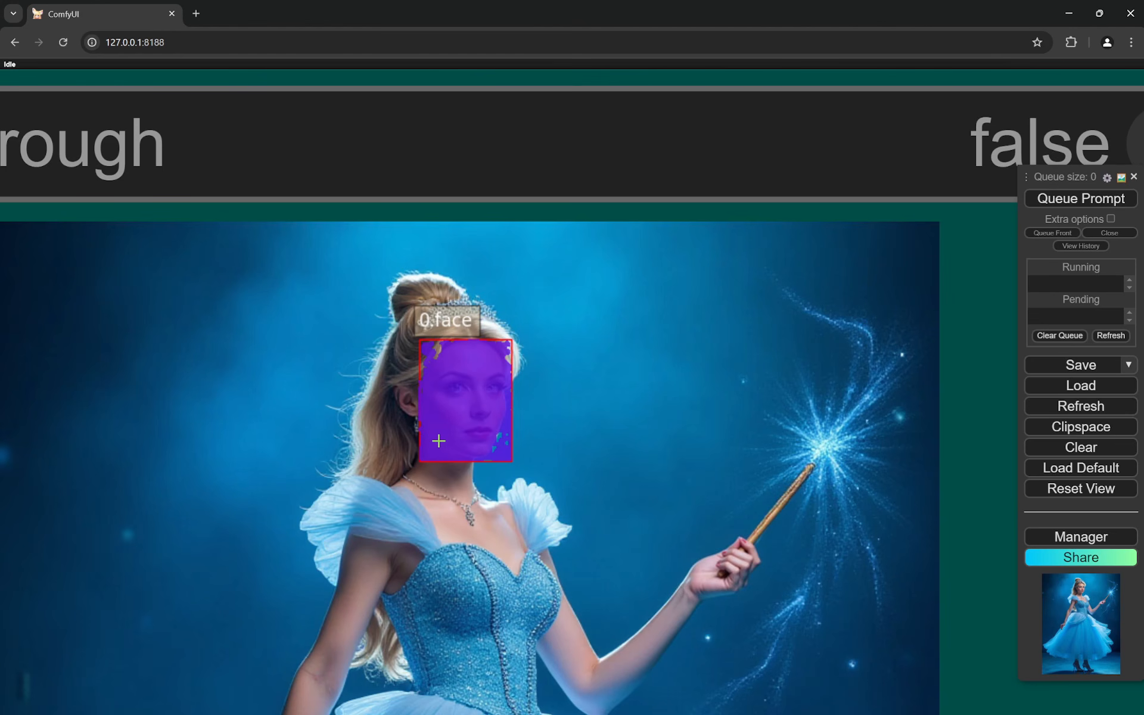
{"action": "scroll", "coordinate": [439, 442], "scroll_direction": "down", "scroll_amount": 20}
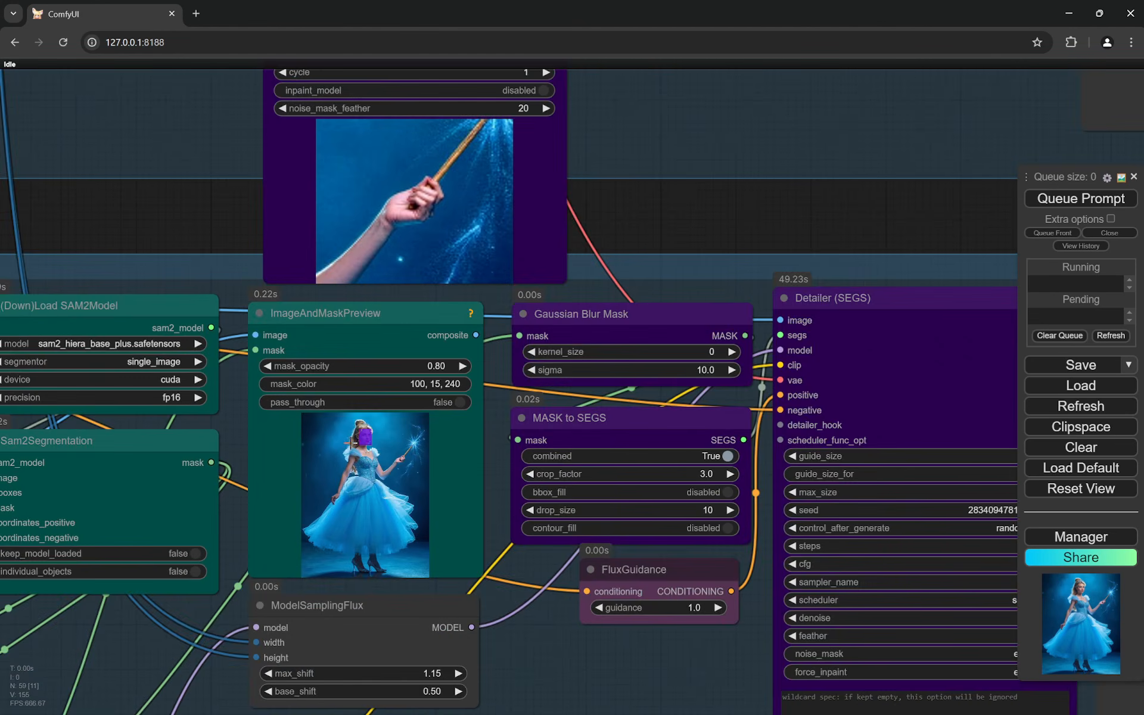
- Compare the woman's face before and after enhancement in the Face Enhancer's Image Comparer
{"action": "scroll", "coordinate": [820, 478], "scroll_direction": "up", "scroll_amount": 15}
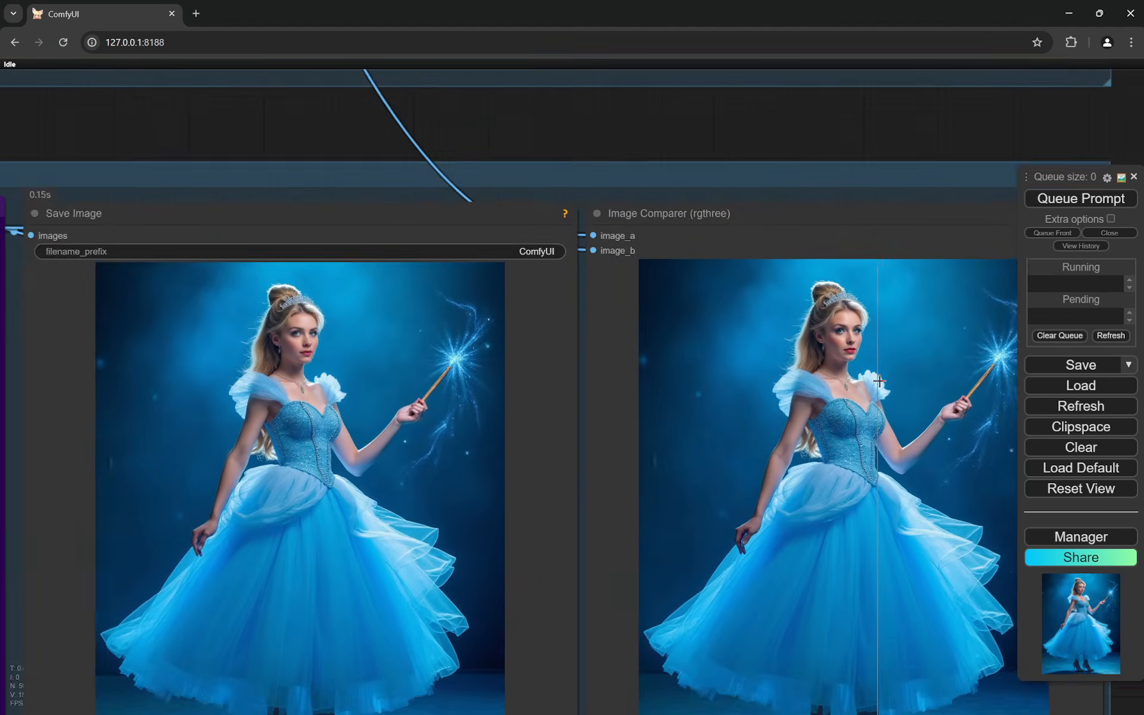
{"action": "scroll", "coordinate": [883, 333], "scroll_direction": "up", "scroll_amount": 6}
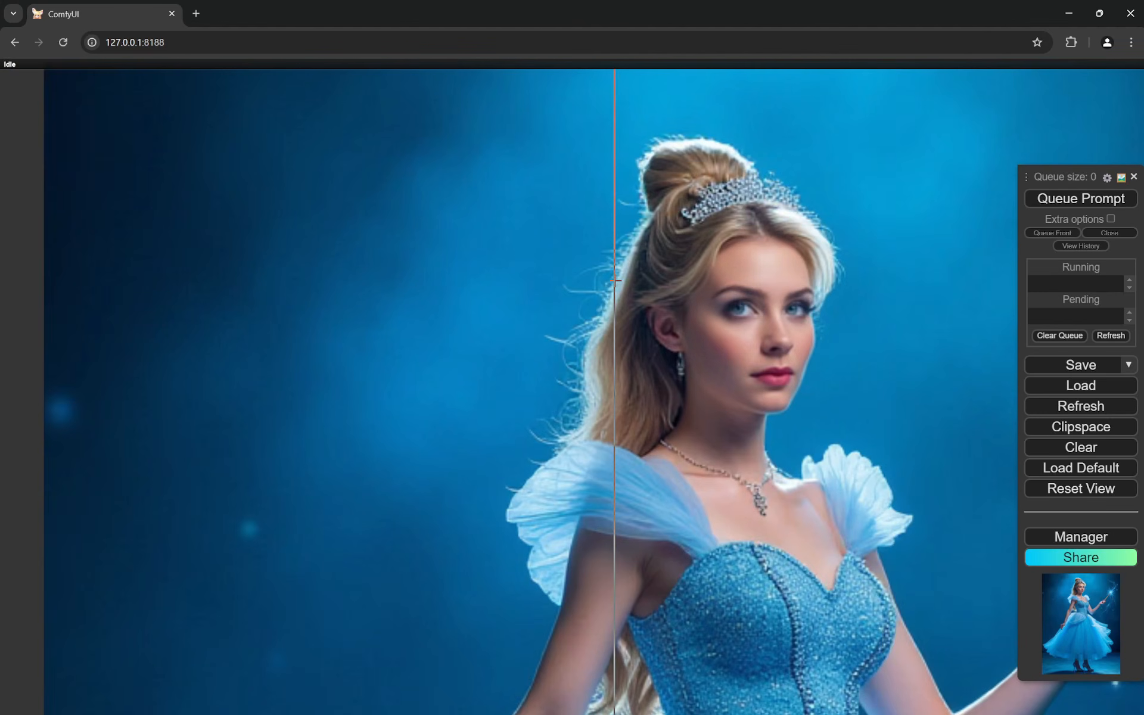
{"action": "scroll", "coordinate": [615, 282], "scroll_direction": "down", "scroll_amount": 6}
{"action": "scroll", "coordinate": [615, 282], "scroll_direction": "down", "scroll_amount": 6}
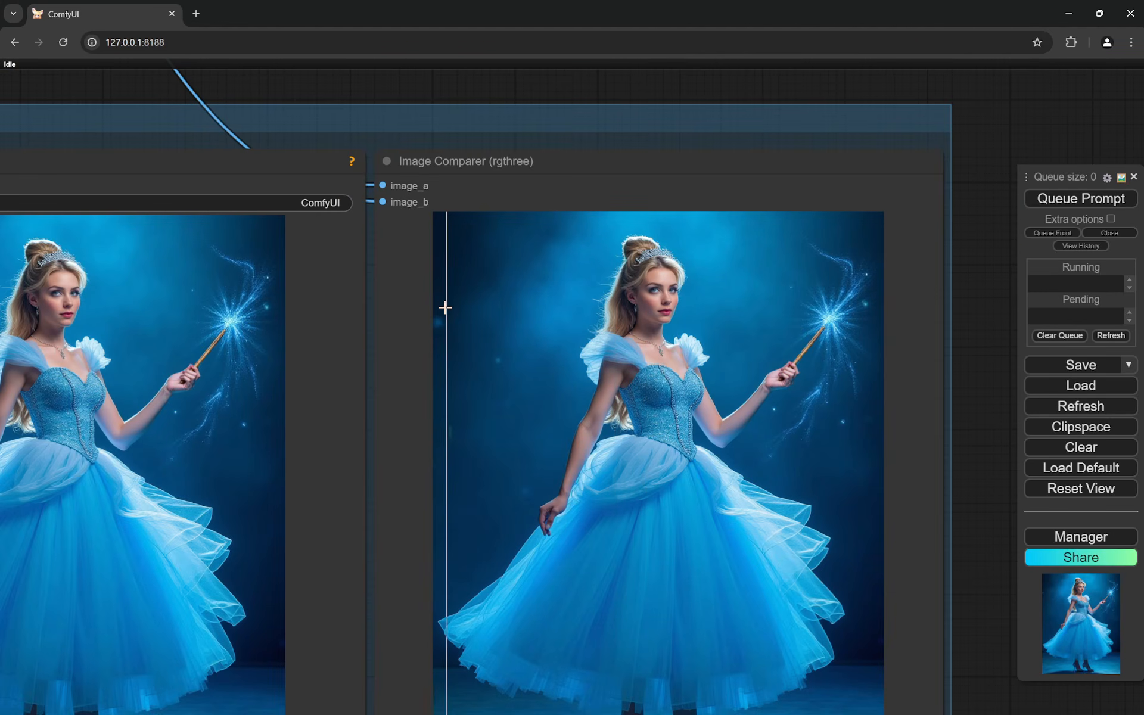
{"action": "scroll", "coordinate": [856, 329], "scroll_direction": "up", "scroll_amount": 4}
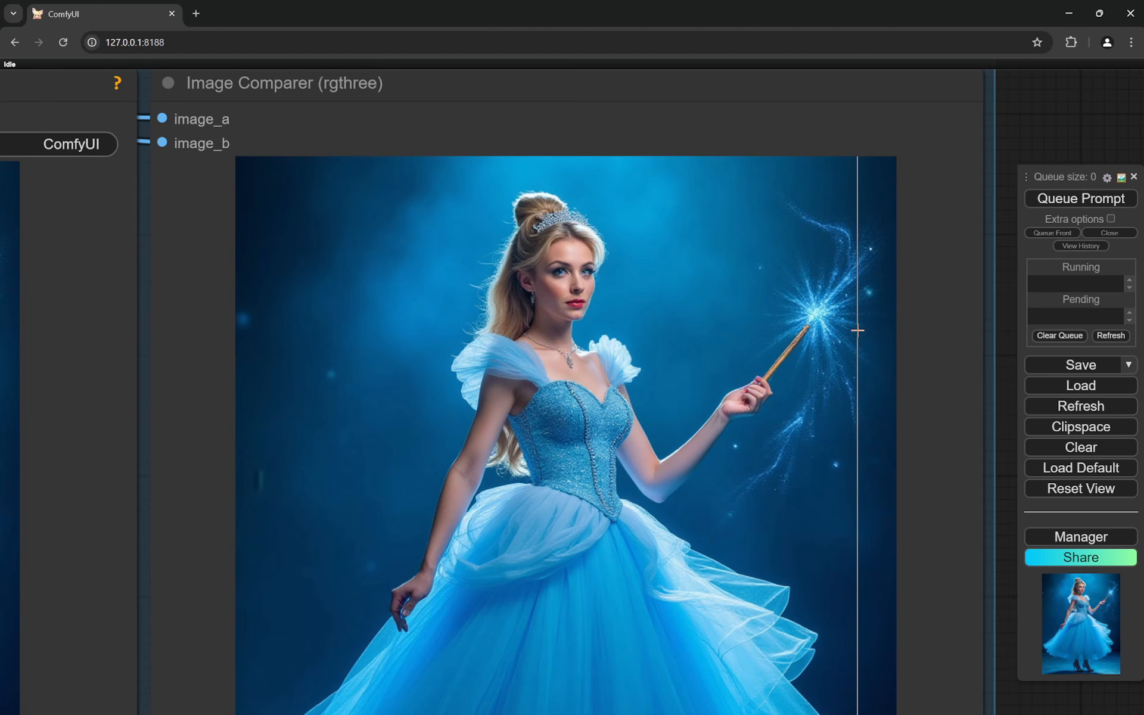
{"action": "scroll", "coordinate": [858, 330], "scroll_direction": "down", "scroll_amount": 6}
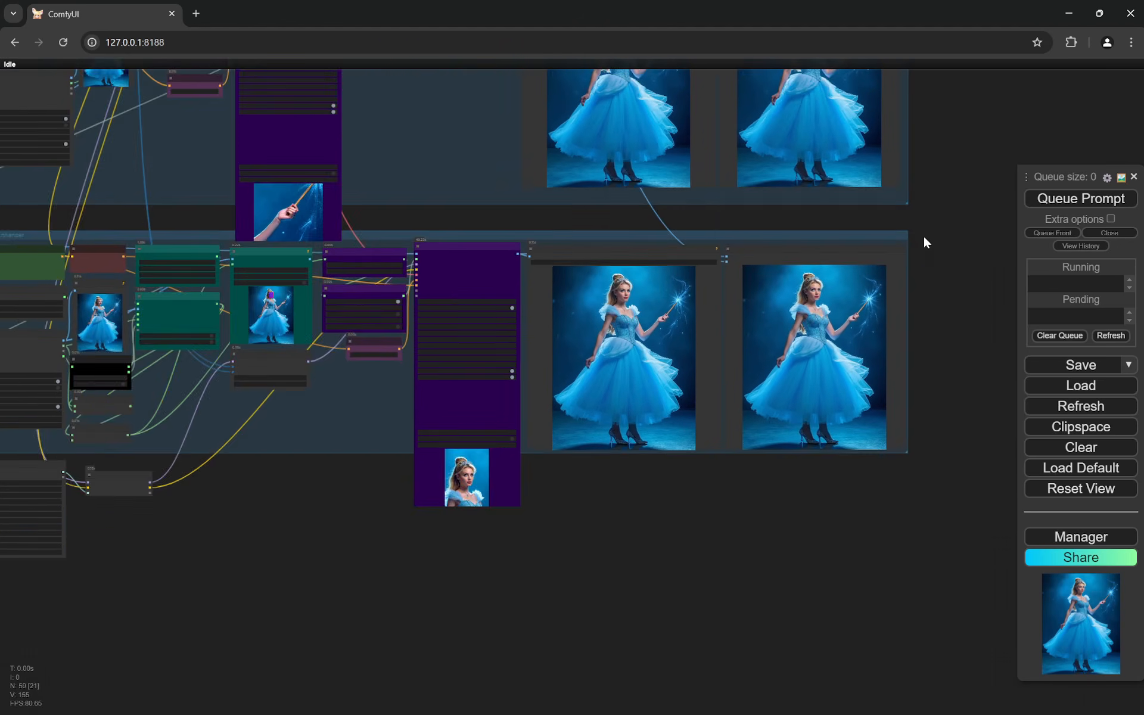
- Return to the main Flux section and queue the Cinderella prompt for a new generation
{"action": "left_click_drag", "start_coordinate": [944, 177], "coordinate": [958, 465]}
{"action": "left_click_drag", "start_coordinate": [877, 231], "coordinate": [1001, 485]}
{"action": "scroll", "coordinate": [189, 452], "scroll_direction": "up", "scroll_amount": 10}
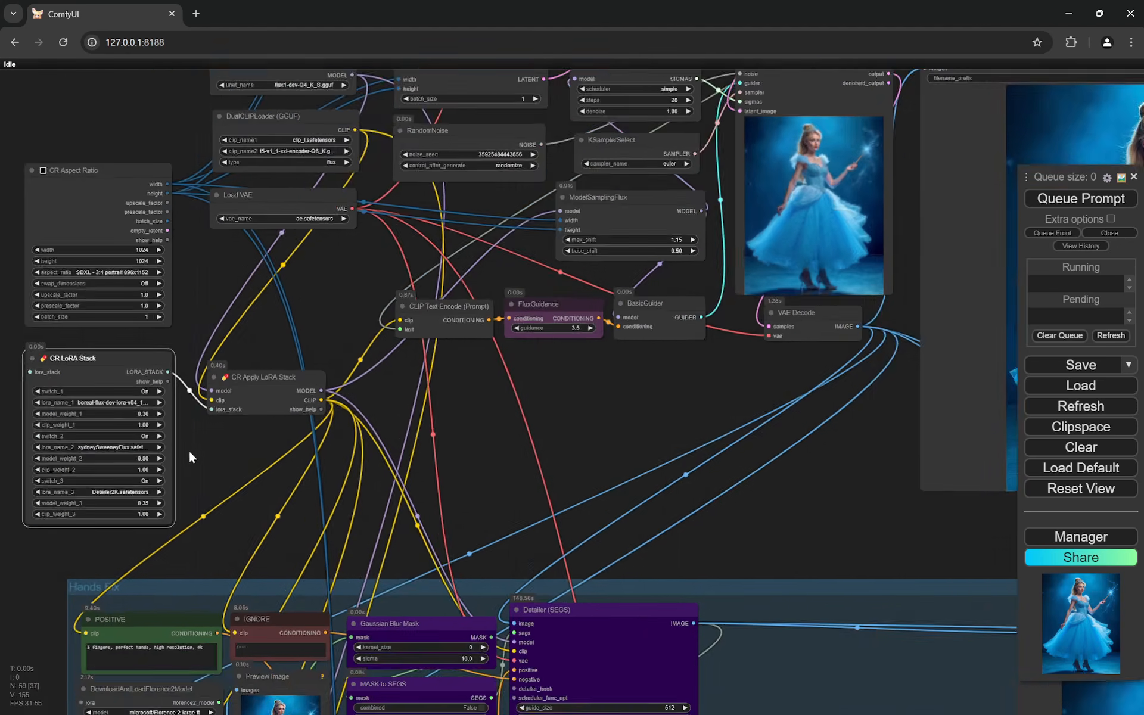
{"action": "scroll", "coordinate": [199, 441], "scroll_direction": "down", "scroll_amount": 11}
{"action": "scroll", "coordinate": [842, 350], "scroll_direction": "up", "scroll_amount": 7}
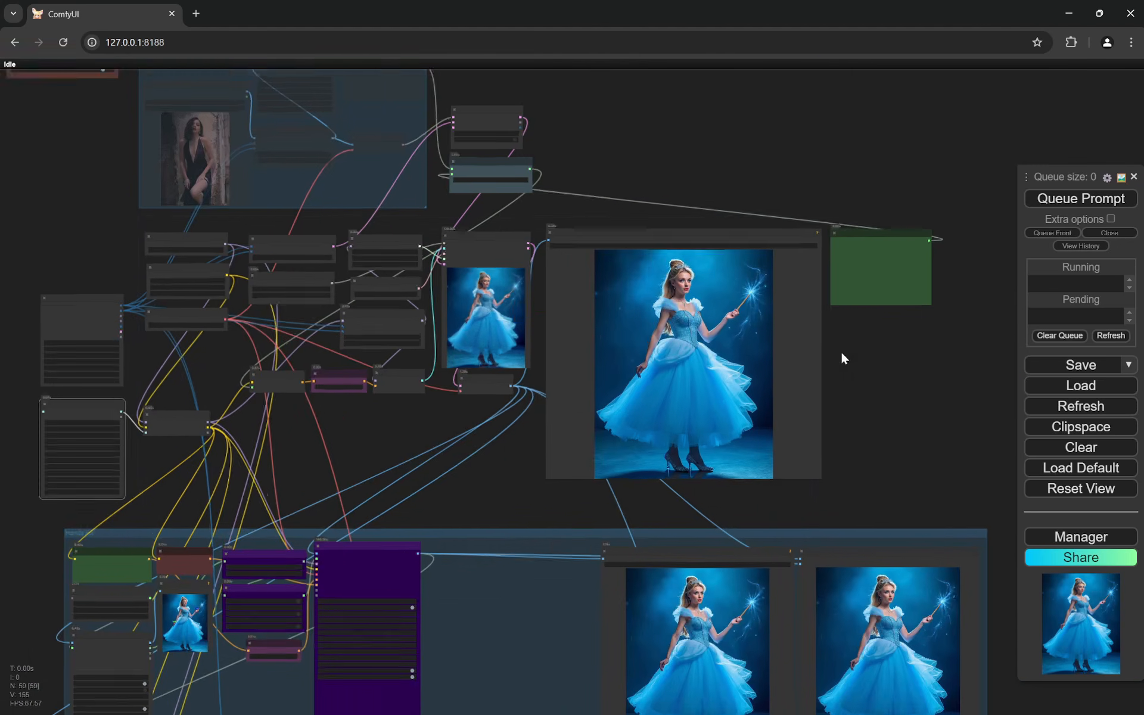
{"action": "scroll", "coordinate": [869, 356], "scroll_direction": "up", "scroll_amount": 2}
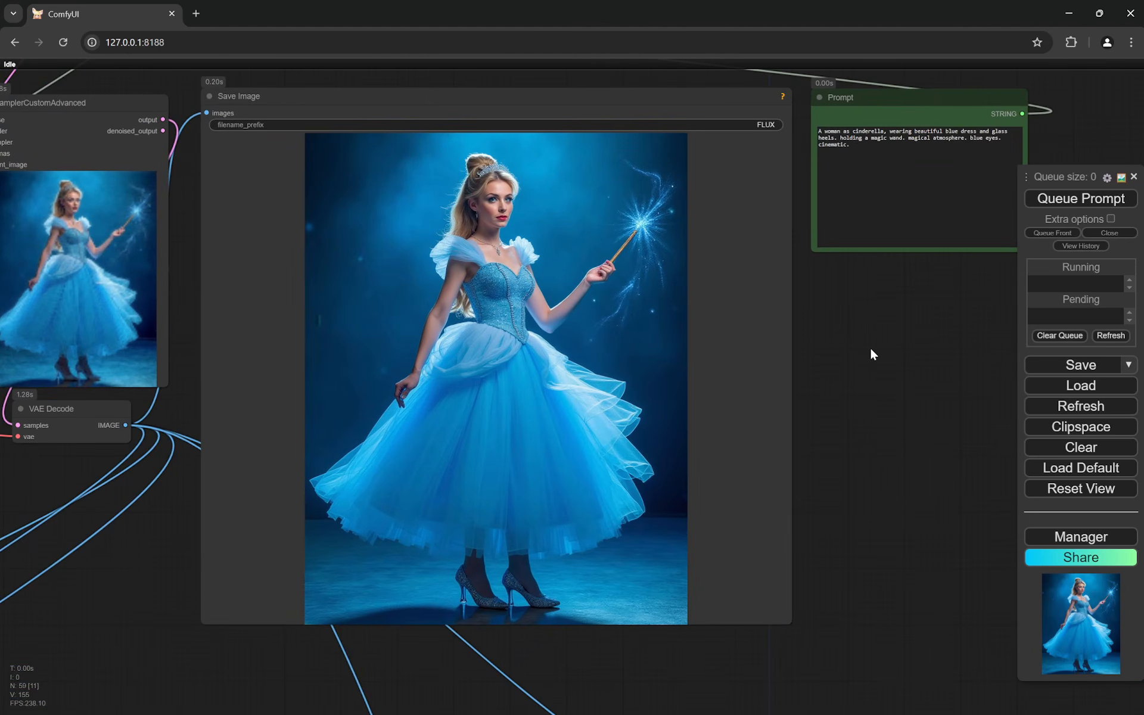
{"action": "left_click", "coordinate": [1056, 205]}
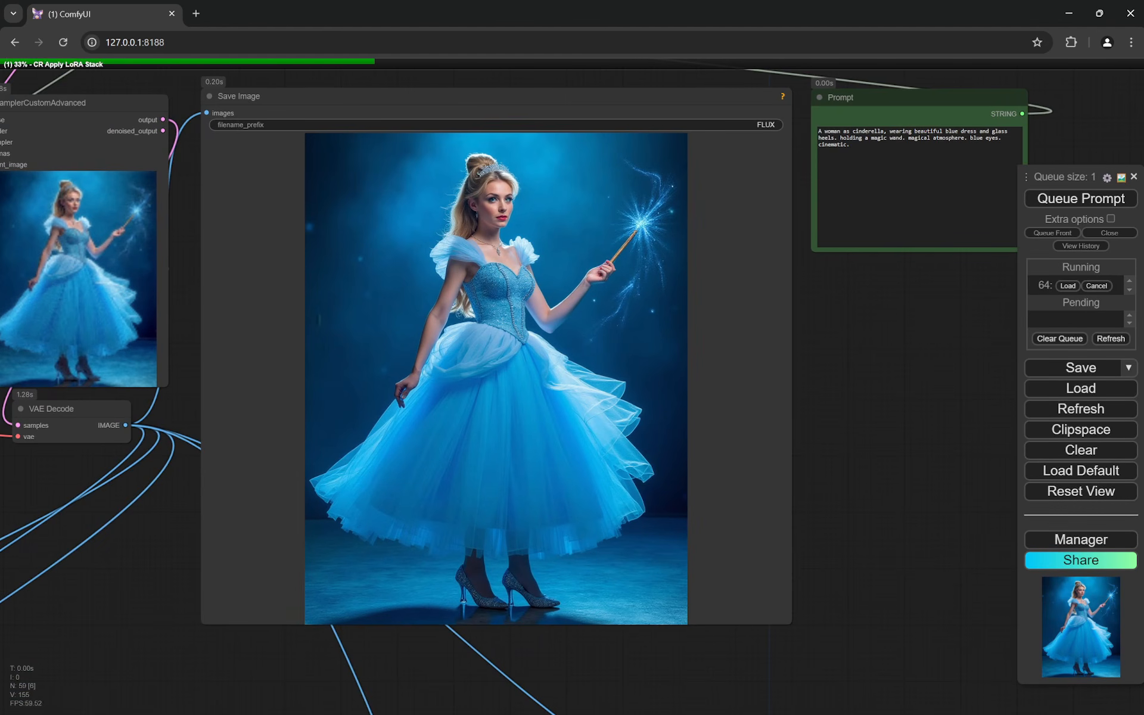
{"action": "left_click", "coordinate": [350, 703]}
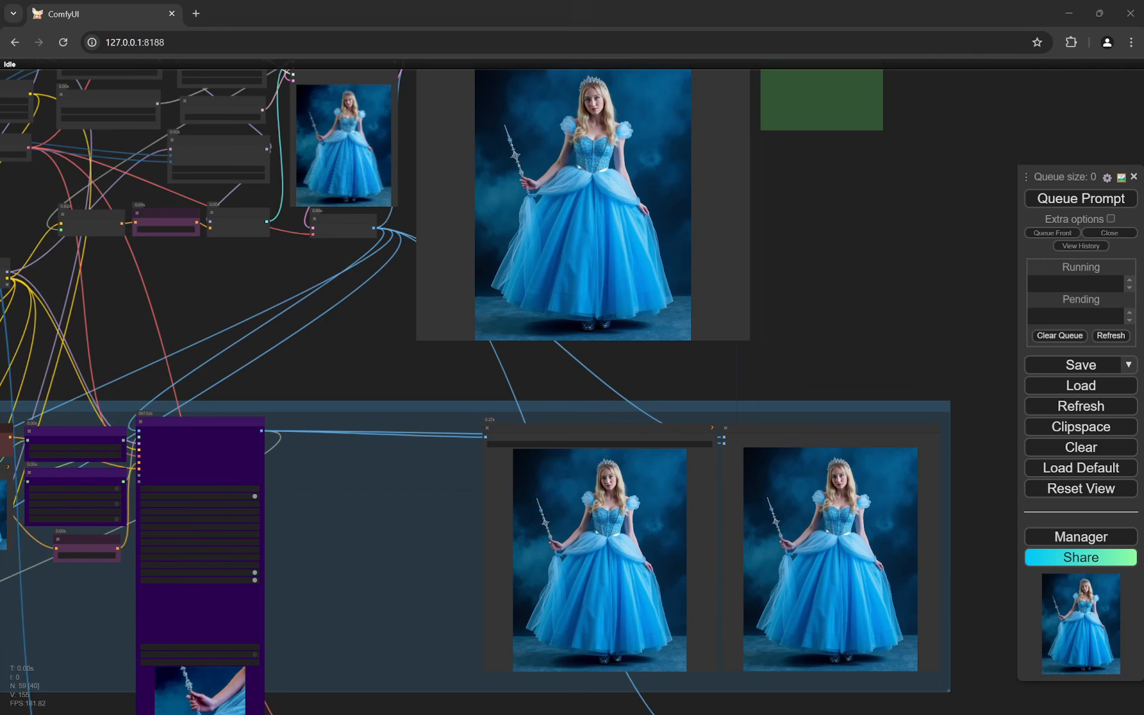
{"action": "left_click", "coordinate": [525, 568]}
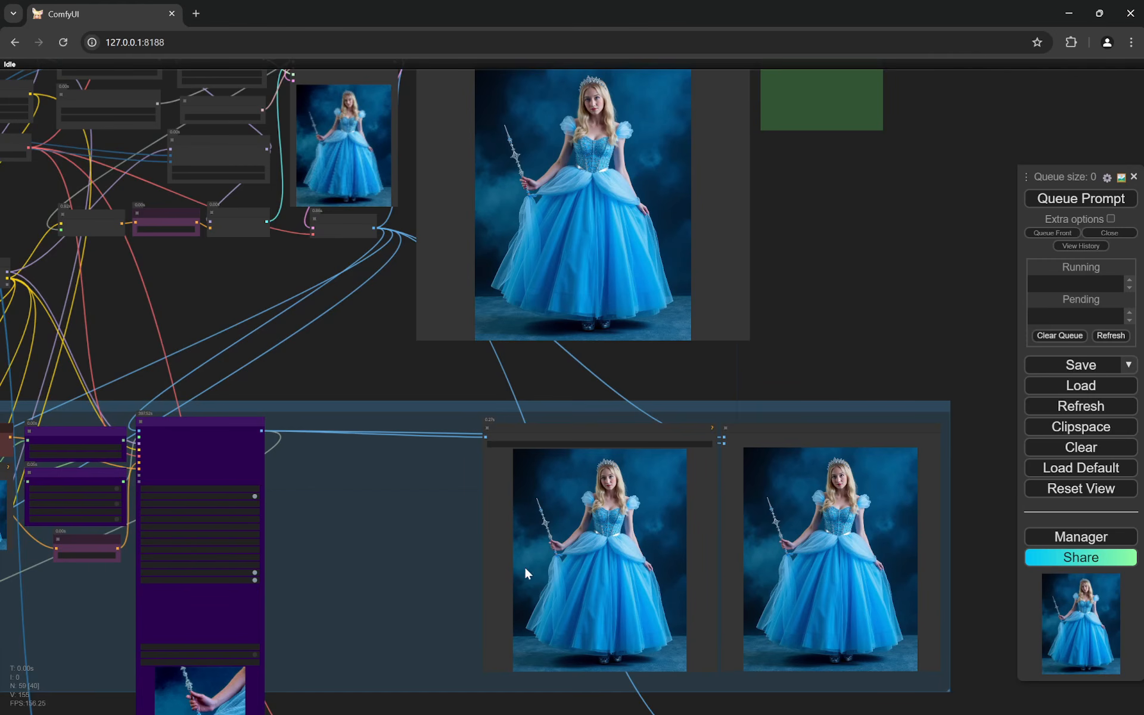
- Inspect the newly generated Cinderella image in the main Save Image node, and check the LoRAs in the CR LoRA Stack node
{"action": "left_click_drag", "start_coordinate": [822, 234], "coordinate": [845, 290]}
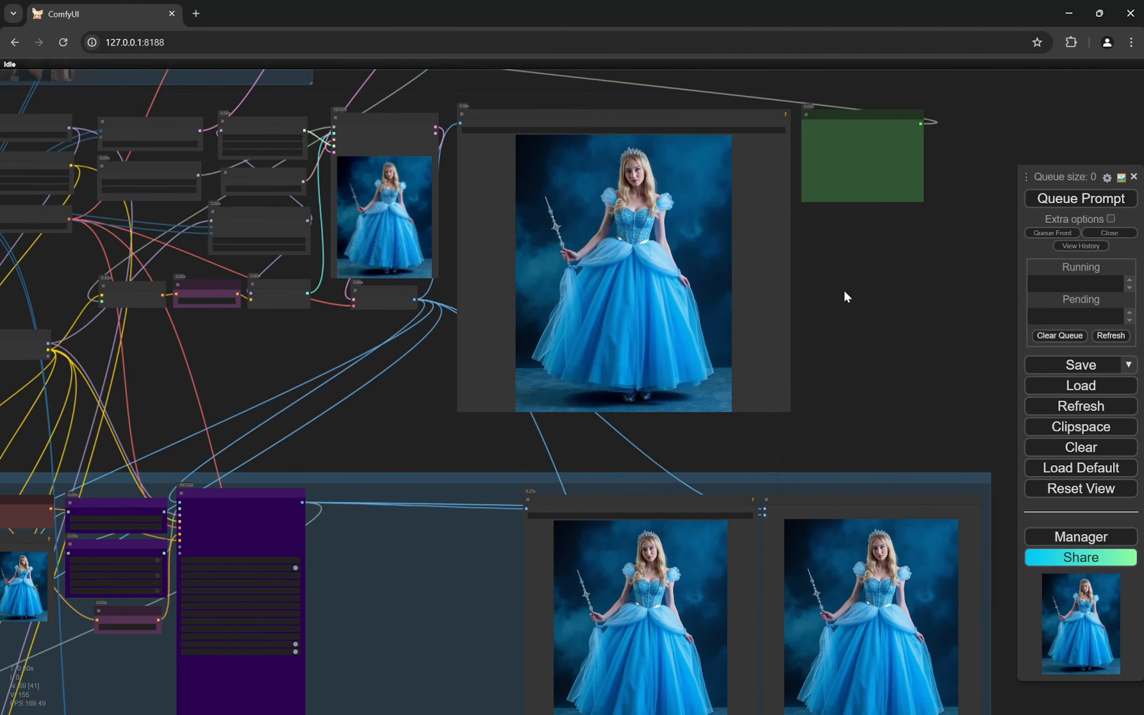
{"action": "scroll", "coordinate": [829, 267], "scroll_direction": "up", "scroll_amount": 10}
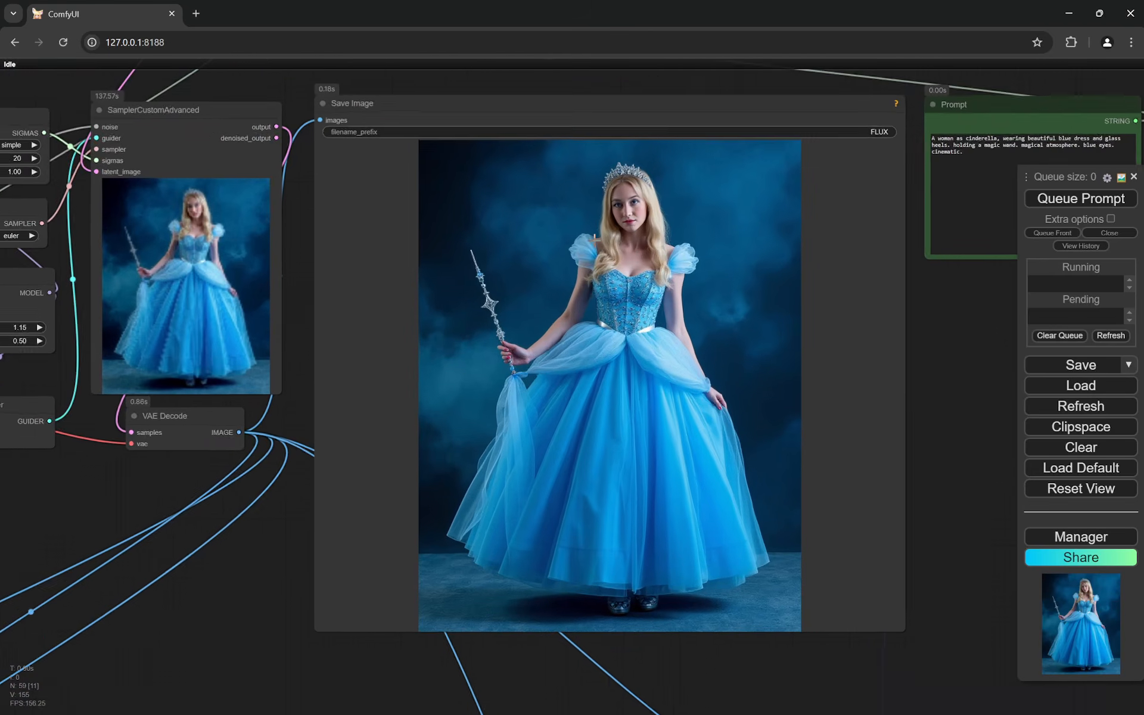
{"action": "scroll", "coordinate": [705, 166], "scroll_direction": "up", "scroll_amount": 3}
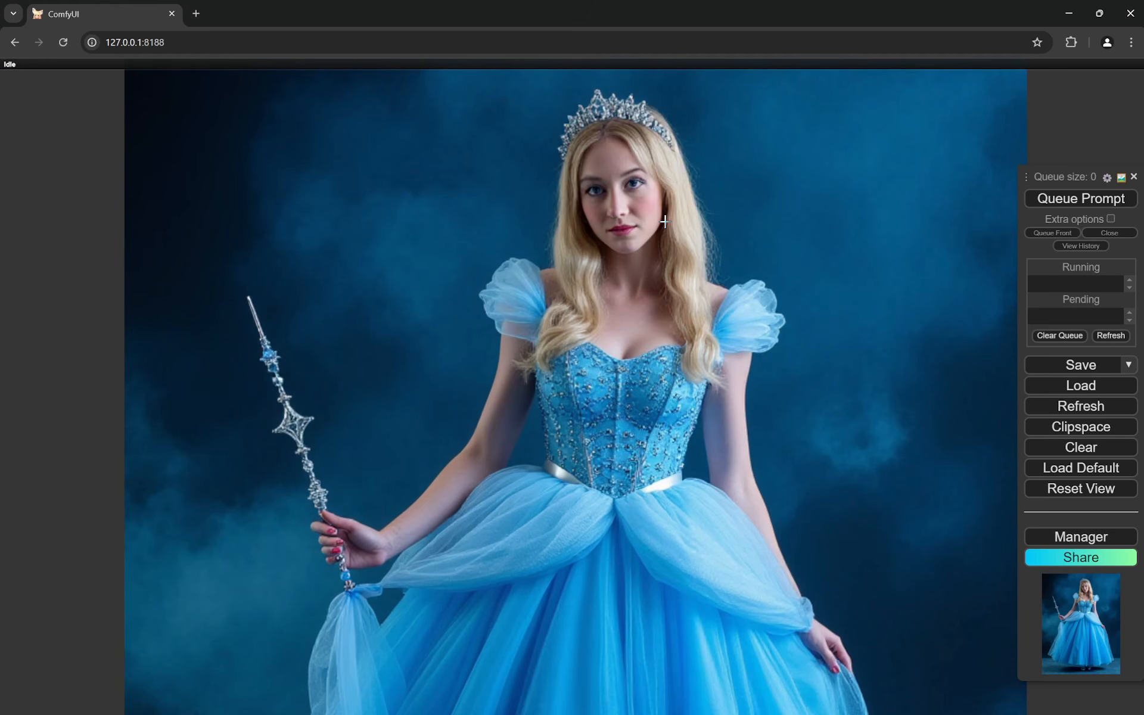
{"action": "scroll", "coordinate": [762, 209], "scroll_direction": "down", "scroll_amount": 6}
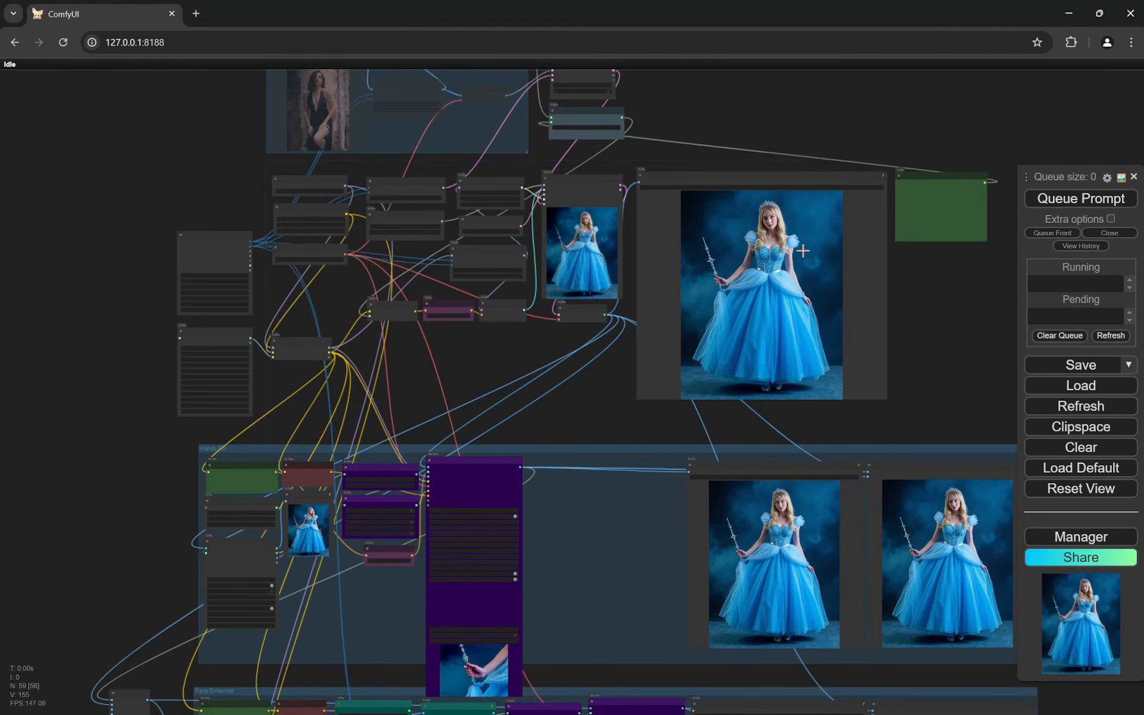
{"action": "scroll", "coordinate": [260, 362], "scroll_direction": "up", "scroll_amount": 5}
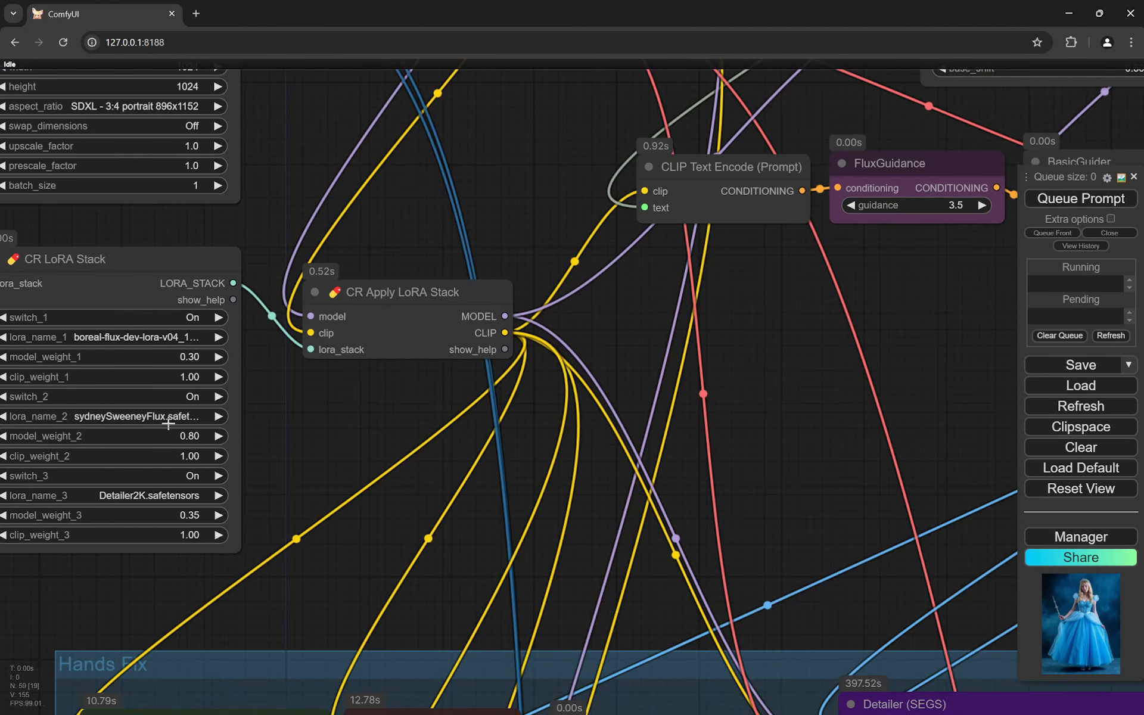
{"action": "scroll", "coordinate": [169, 423], "scroll_direction": "down", "scroll_amount": 5}
- Examine the woman's face and upper body up close in the main section's Save Image node
{"action": "scroll", "coordinate": [452, 376], "scroll_direction": "up", "scroll_amount": 7}
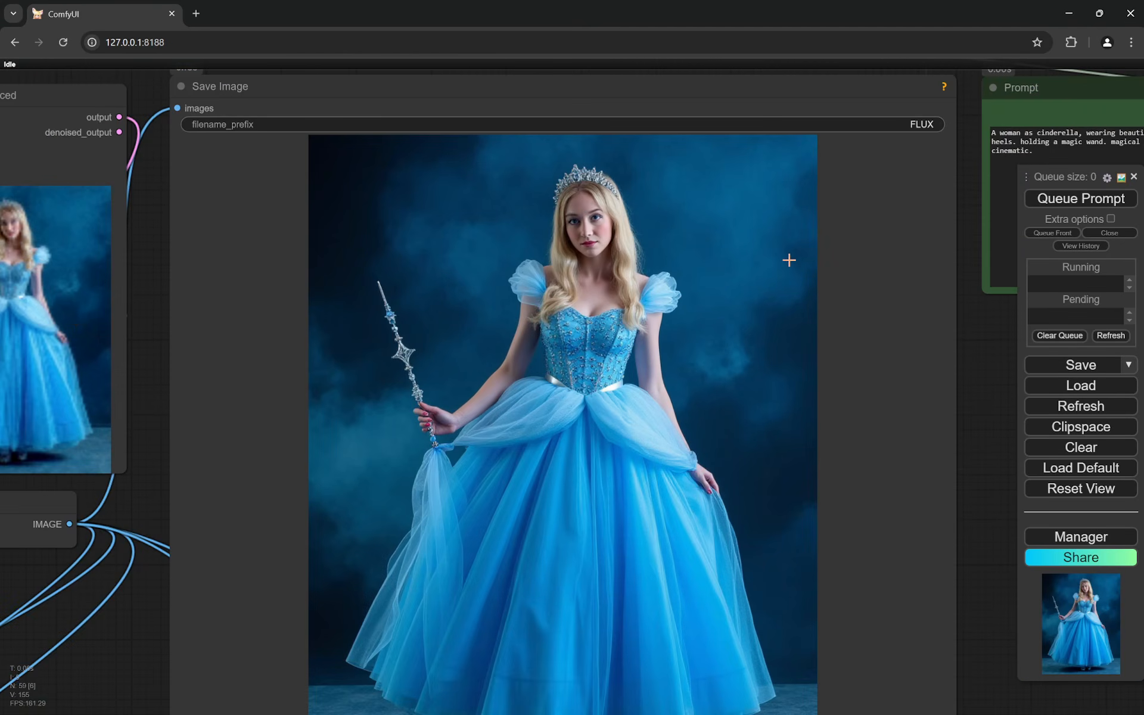
{"action": "scroll", "coordinate": [587, 209], "scroll_direction": "up", "scroll_amount": 2}
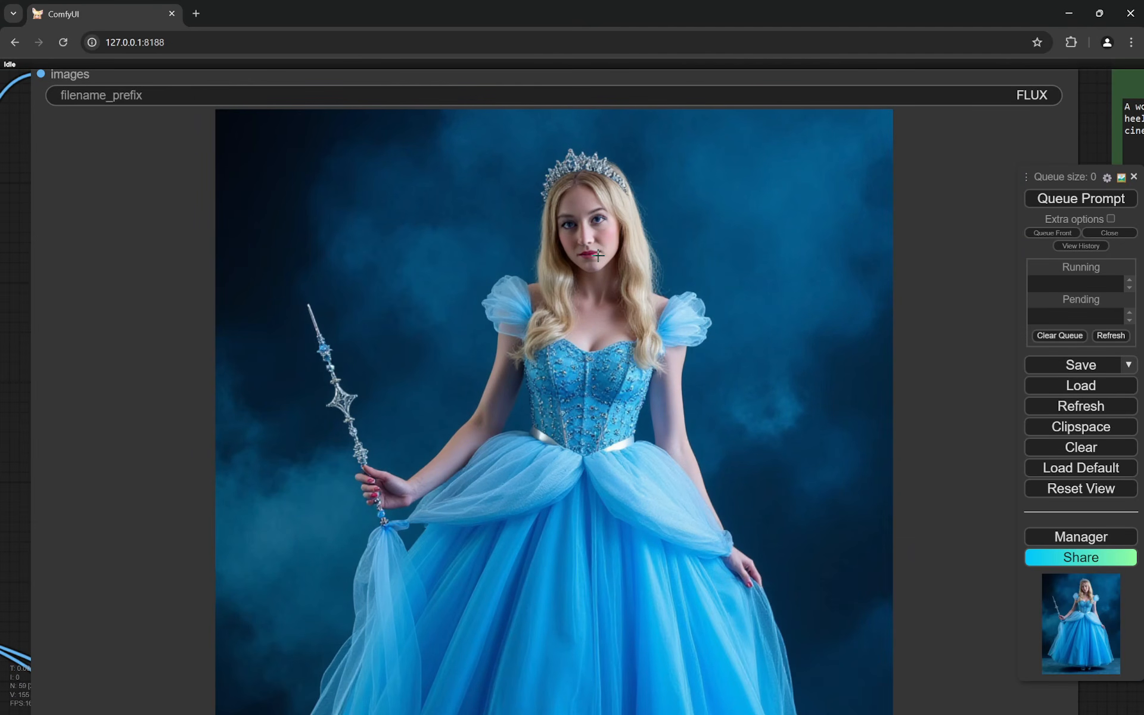
{"action": "scroll", "coordinate": [645, 251], "scroll_direction": "down", "scroll_amount": 1}
{"action": "scroll", "coordinate": [644, 250], "scroll_direction": "up", "scroll_amount": 2}
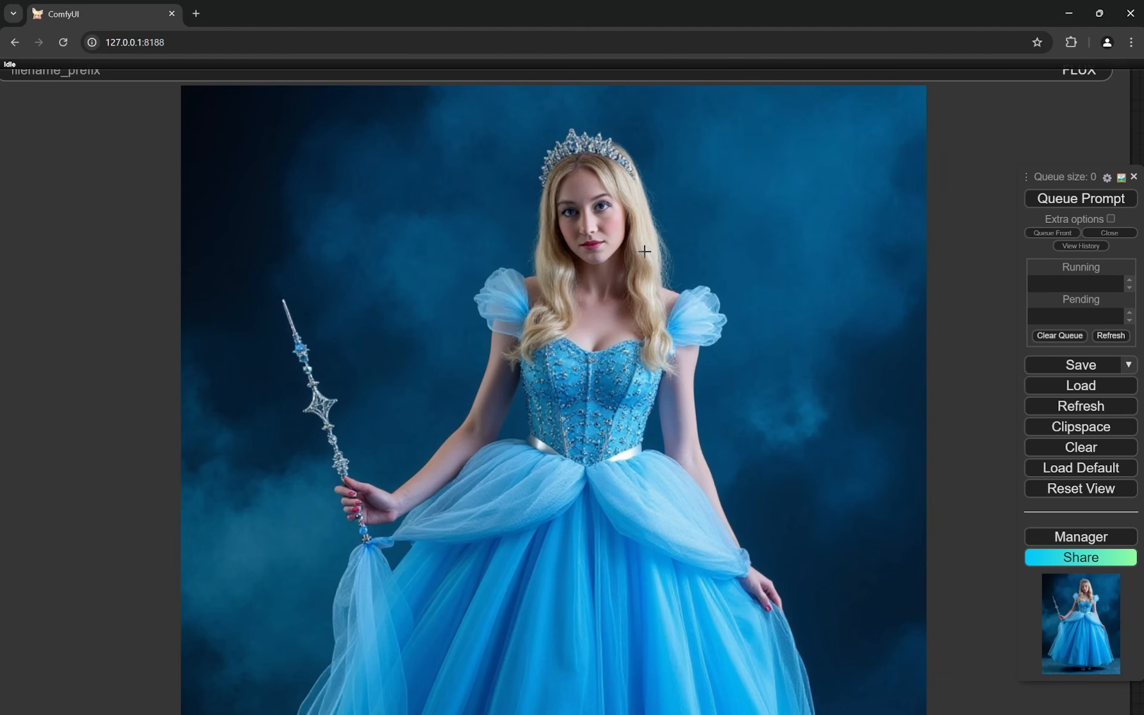
{"action": "scroll", "coordinate": [645, 251], "scroll_direction": "up", "scroll_amount": 2}
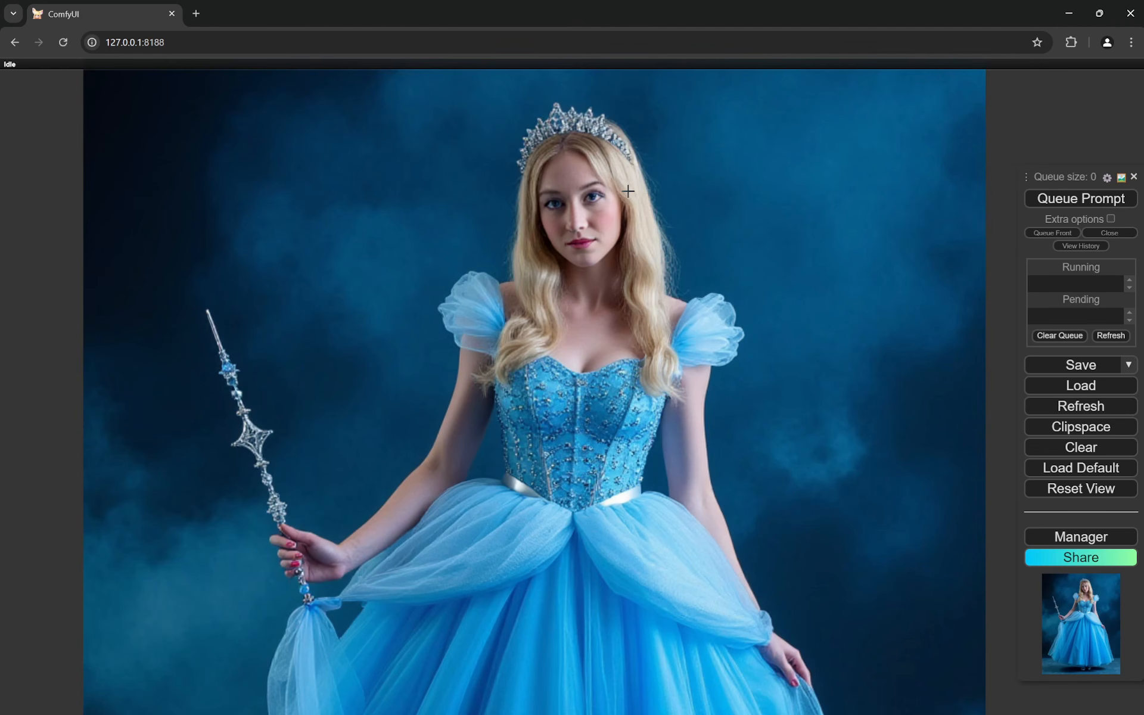
{"action": "scroll", "coordinate": [632, 264], "scroll_direction": "down", "scroll_amount": 3}
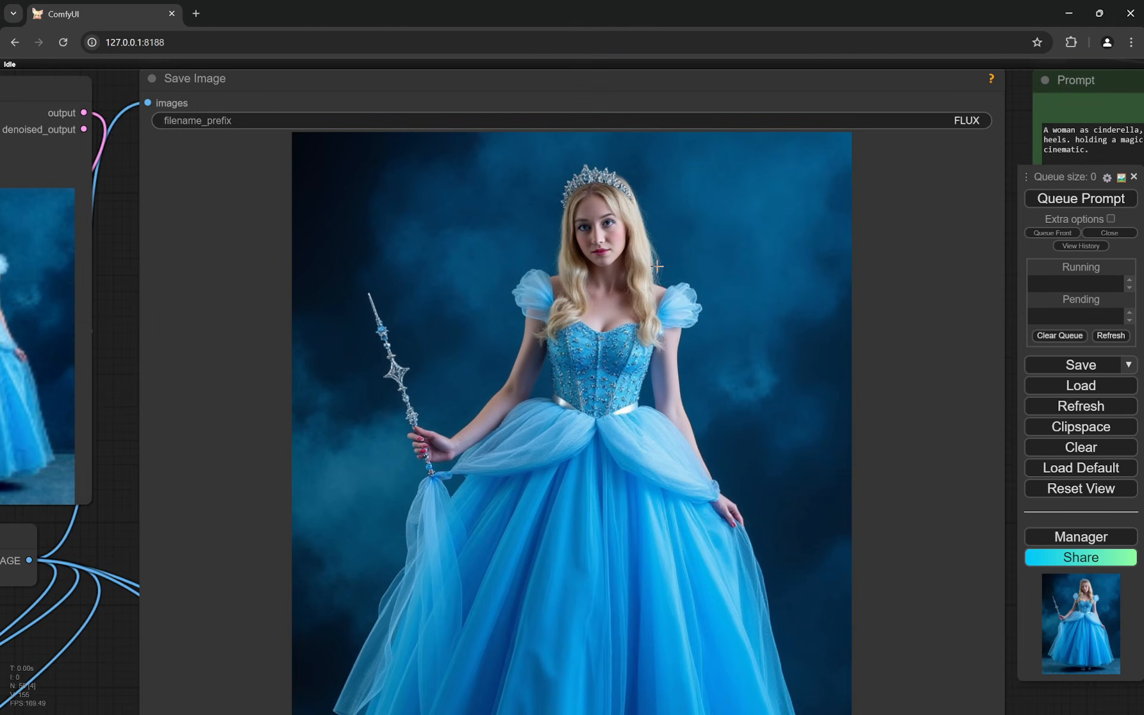
{"action": "scroll", "coordinate": [820, 385], "scroll_direction": "down", "scroll_amount": 3}
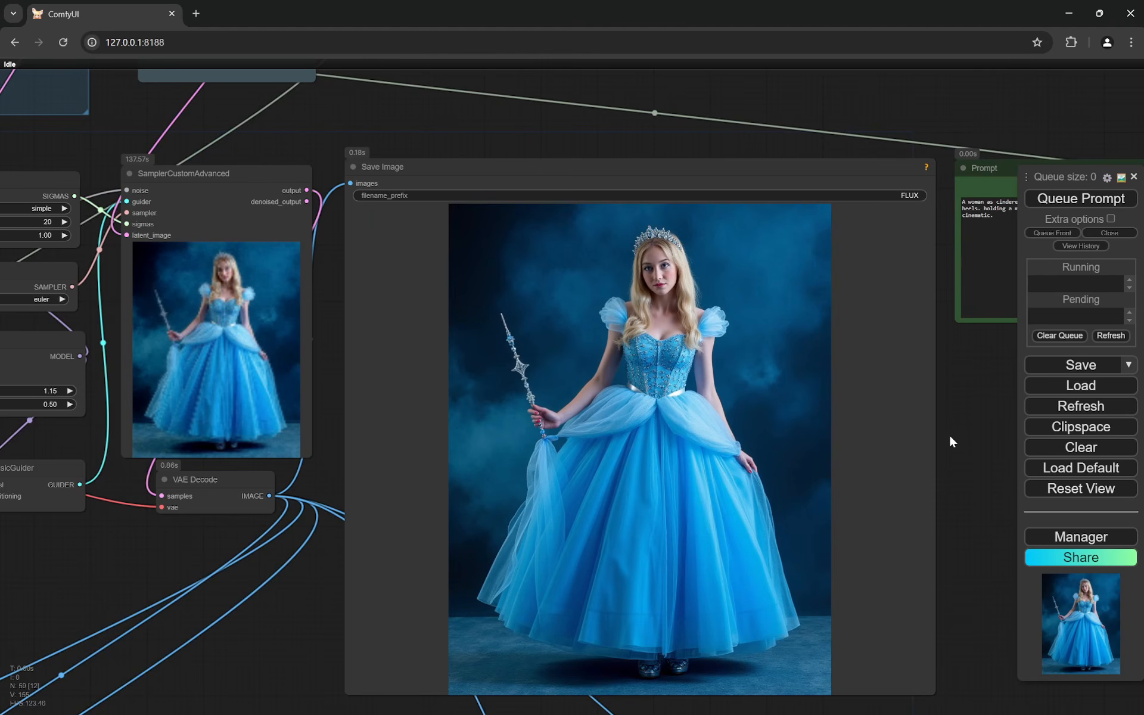
- Compare the hand holding the wand before and after the fix in the Hands Fix group's Image Comparer
{"action": "left_click_drag", "start_coordinate": [950, 439], "coordinate": [782, 188]}
{"action": "scroll", "coordinate": [882, 524], "scroll_direction": "up", "scroll_amount": 10}
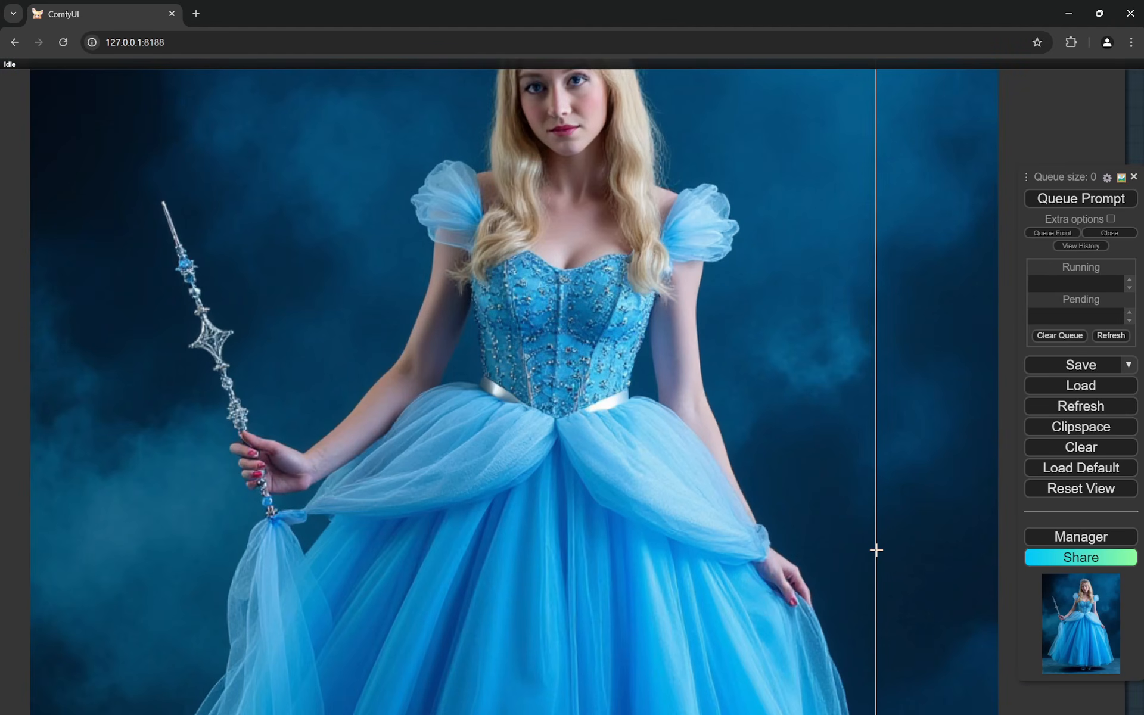
{"action": "left_click_drag", "start_coordinate": [876, 550], "coordinate": [858, 432]}
{"action": "scroll", "coordinate": [777, 417], "scroll_direction": "up", "scroll_amount": 4}
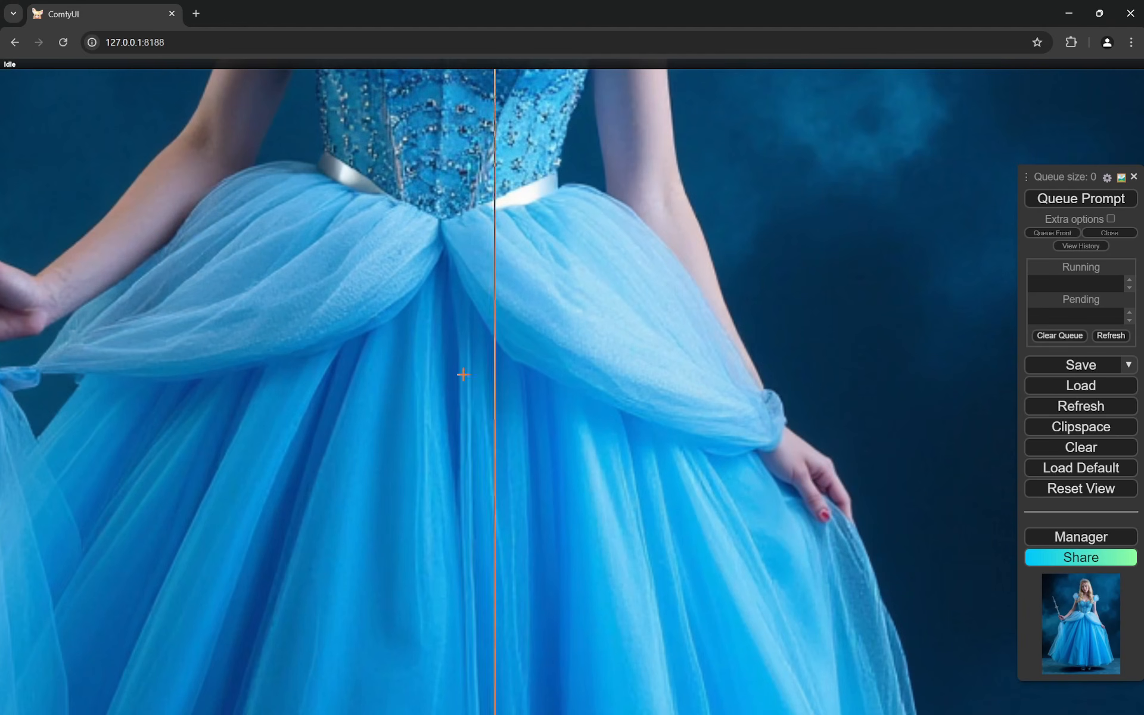
{"action": "left_click_drag", "start_coordinate": [463, 376], "coordinate": [981, 403]}
{"action": "scroll", "coordinate": [646, 387], "scroll_direction": "up", "scroll_amount": 3}
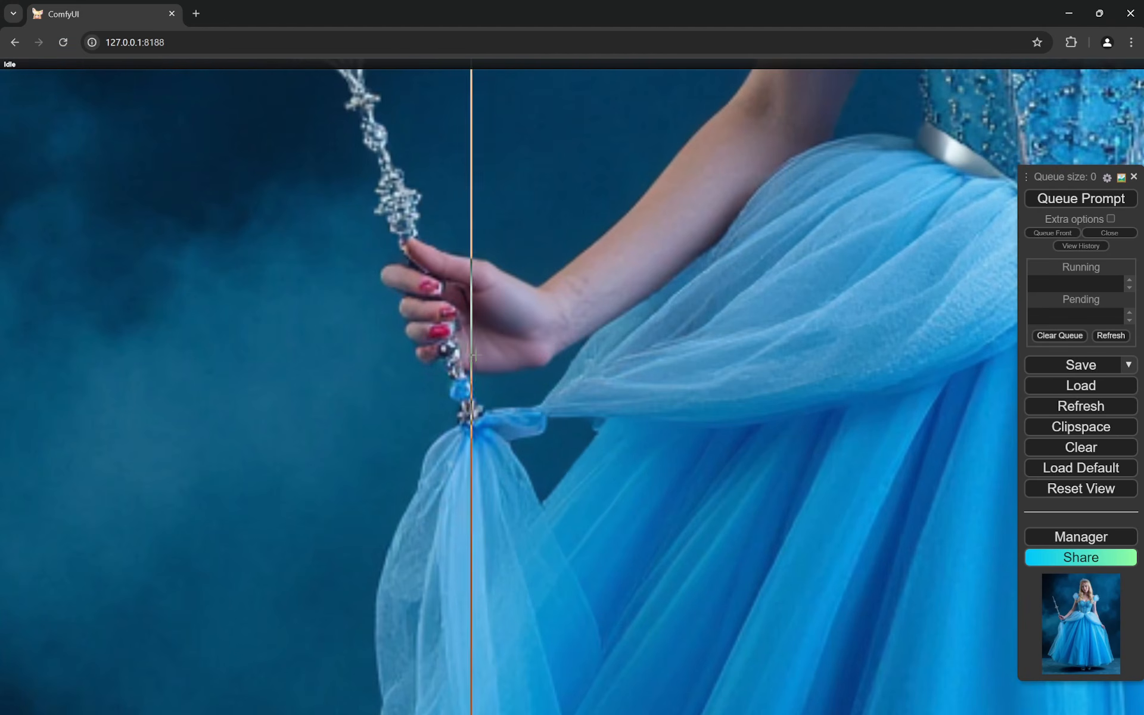
{"action": "scroll", "coordinate": [600, 343], "scroll_direction": "up", "scroll_amount": 1}
{"action": "scroll", "coordinate": [600, 343], "scroll_direction": "down", "scroll_amount": 5}
{"action": "scroll", "coordinate": [477, 314], "scroll_direction": "up", "scroll_amount": 5}
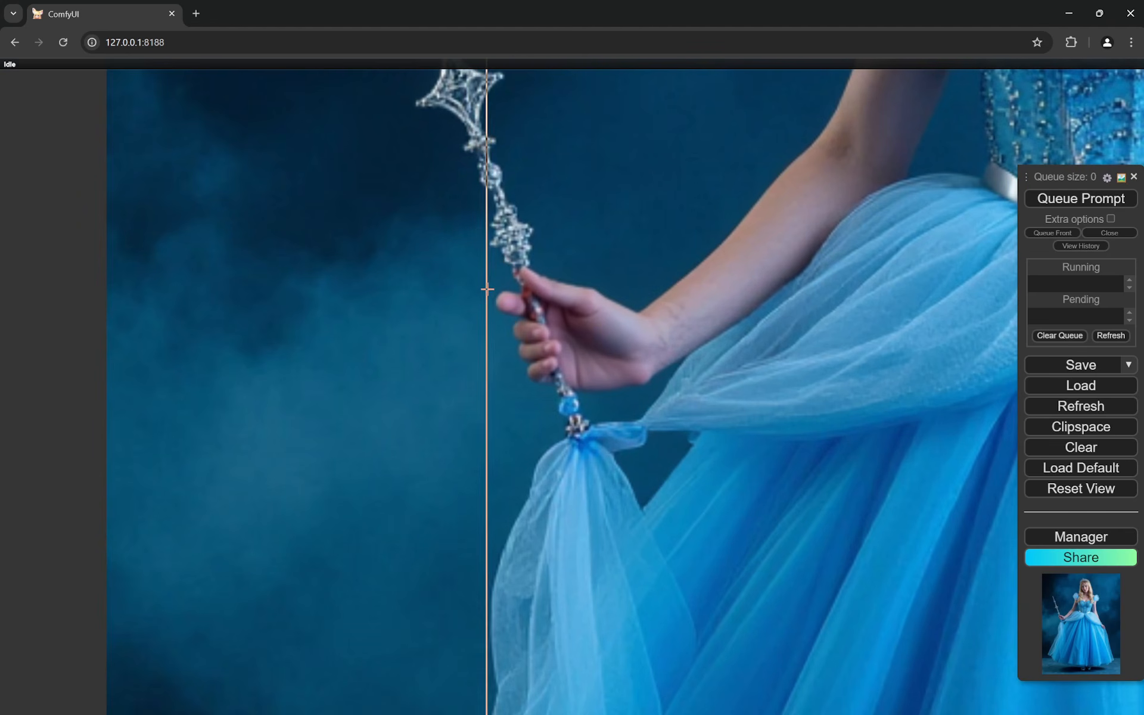
{"action": "scroll", "coordinate": [421, 277], "scroll_direction": "down", "scroll_amount": 3}
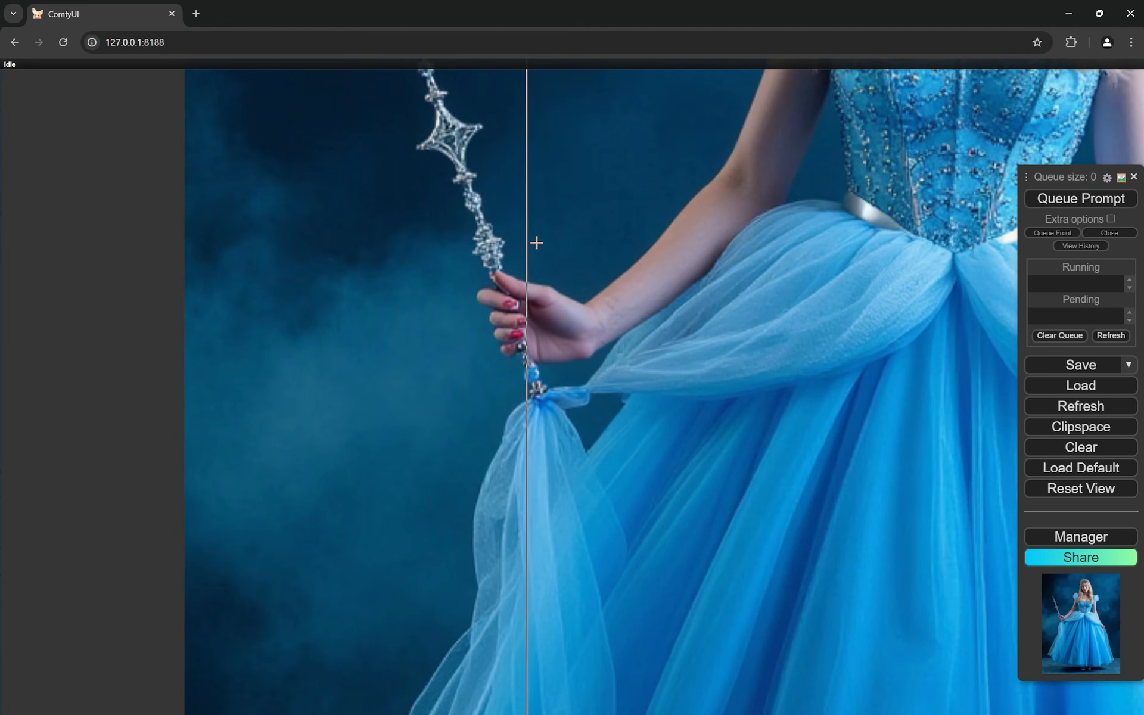
{"action": "scroll", "coordinate": [564, 325], "scroll_direction": "up", "scroll_amount": 3}
{"action": "scroll", "coordinate": [565, 325], "scroll_direction": "up", "scroll_amount": 1}
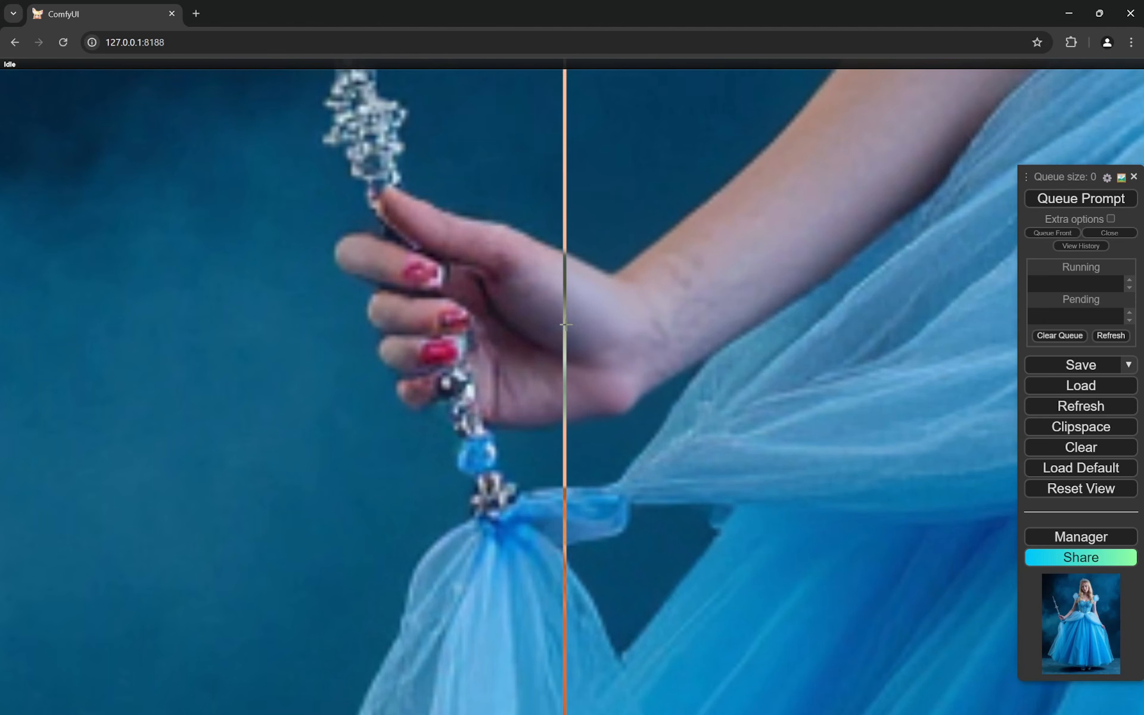
{"action": "scroll", "coordinate": [275, 303], "scroll_direction": "down", "scroll_amount": 5}
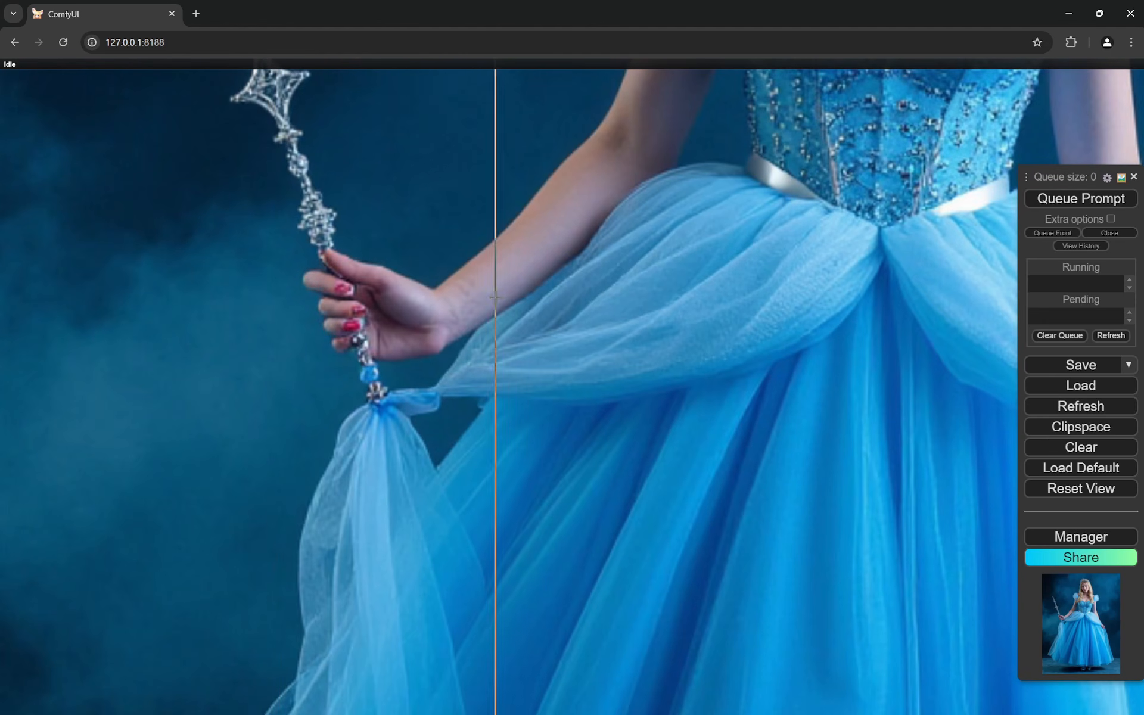
{"action": "scroll", "coordinate": [292, 295], "scroll_direction": "down", "scroll_amount": 1}
{"action": "scroll", "coordinate": [291, 295], "scroll_direction": "down", "scroll_amount": 10}
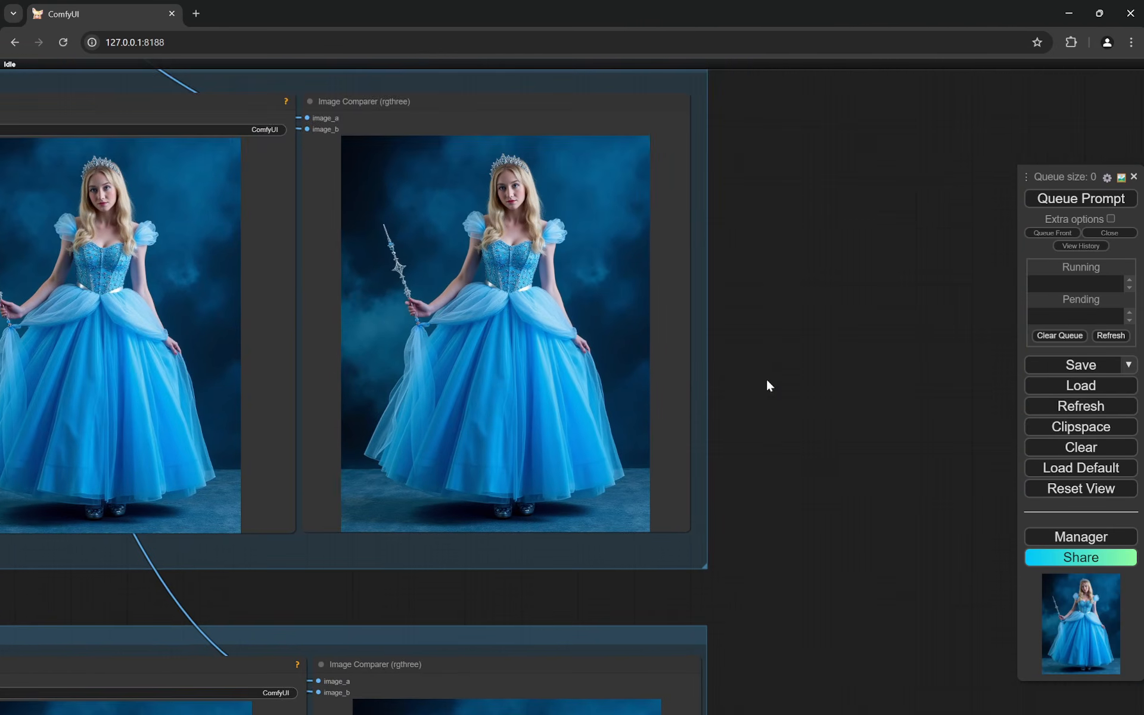
- Go to the Face Enhancer group and review its Image Comparer, Save Image result and Detailer (SEGS) node
{"action": "left_click_drag", "start_coordinate": [767, 377], "coordinate": [953, 299]}
{"action": "scroll", "coordinate": [310, 292], "scroll_direction": "up", "scroll_amount": 4}
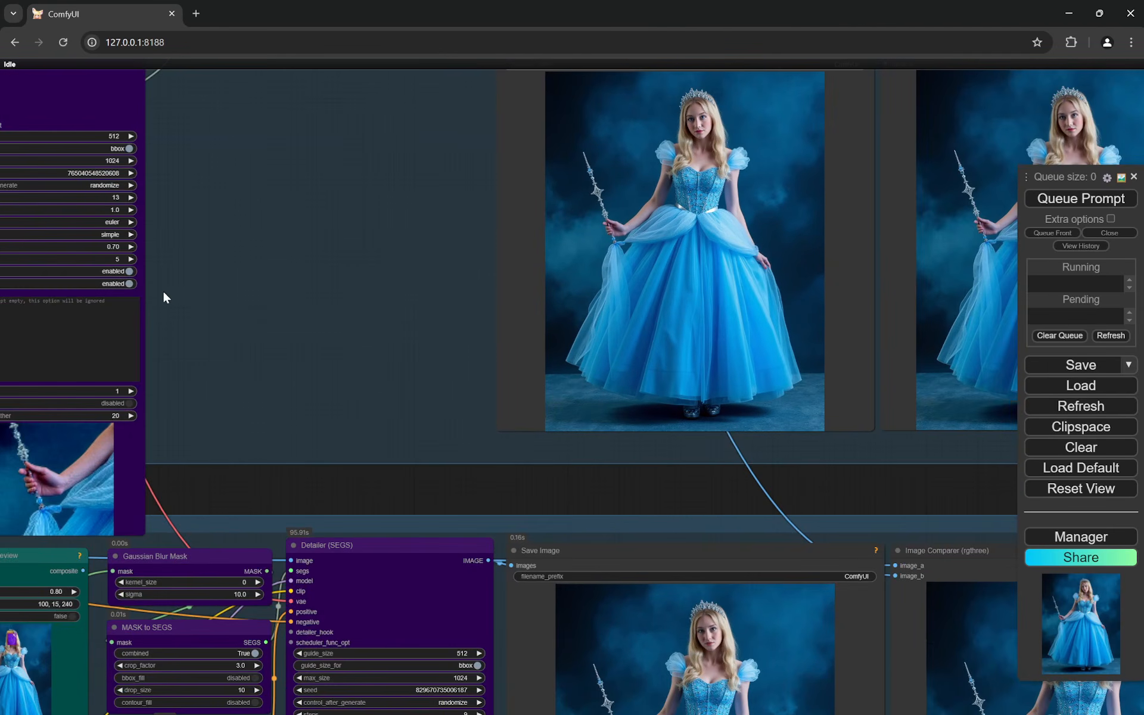
{"action": "scroll", "coordinate": [519, 332], "scroll_direction": "down", "scroll_amount": 7}
{"action": "scroll", "coordinate": [933, 562], "scroll_direction": "up", "scroll_amount": 8}
{"action": "scroll", "coordinate": [832, 501], "scroll_direction": "up", "scroll_amount": 10}
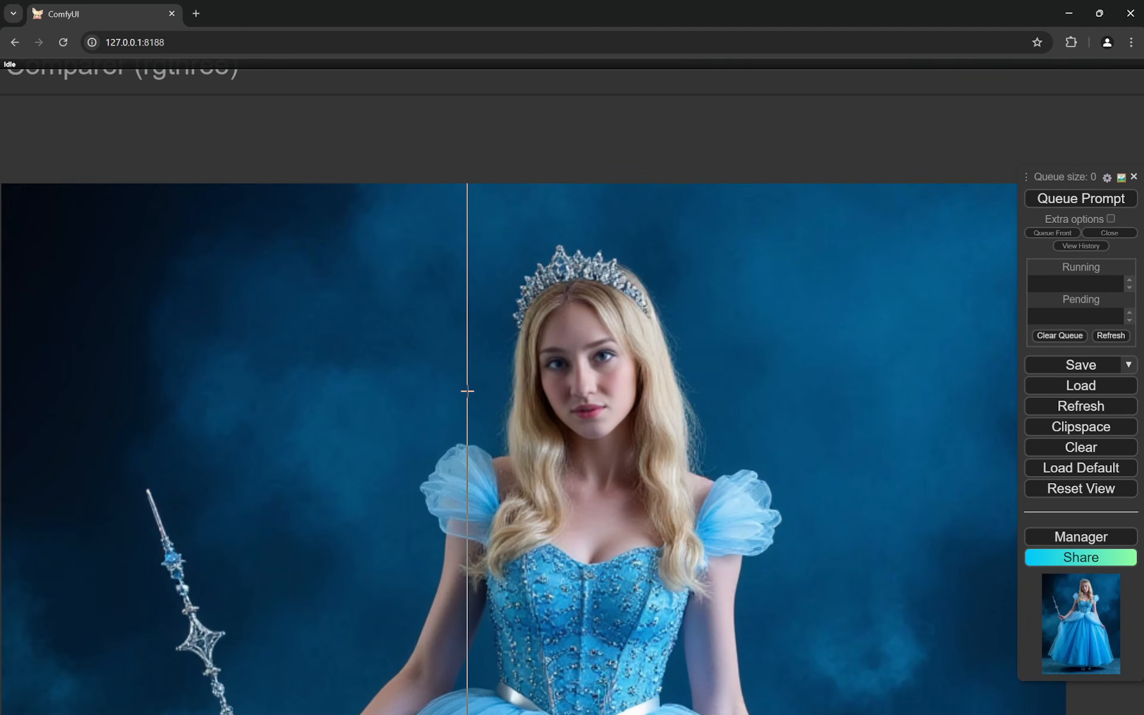
{"action": "scroll", "coordinate": [467, 392], "scroll_direction": "down", "scroll_amount": 6}
{"action": "left_click_drag", "start_coordinate": [388, 425], "coordinate": [792, 303]}
{"action": "scroll", "coordinate": [792, 303], "scroll_direction": "down", "scroll_amount": 8}
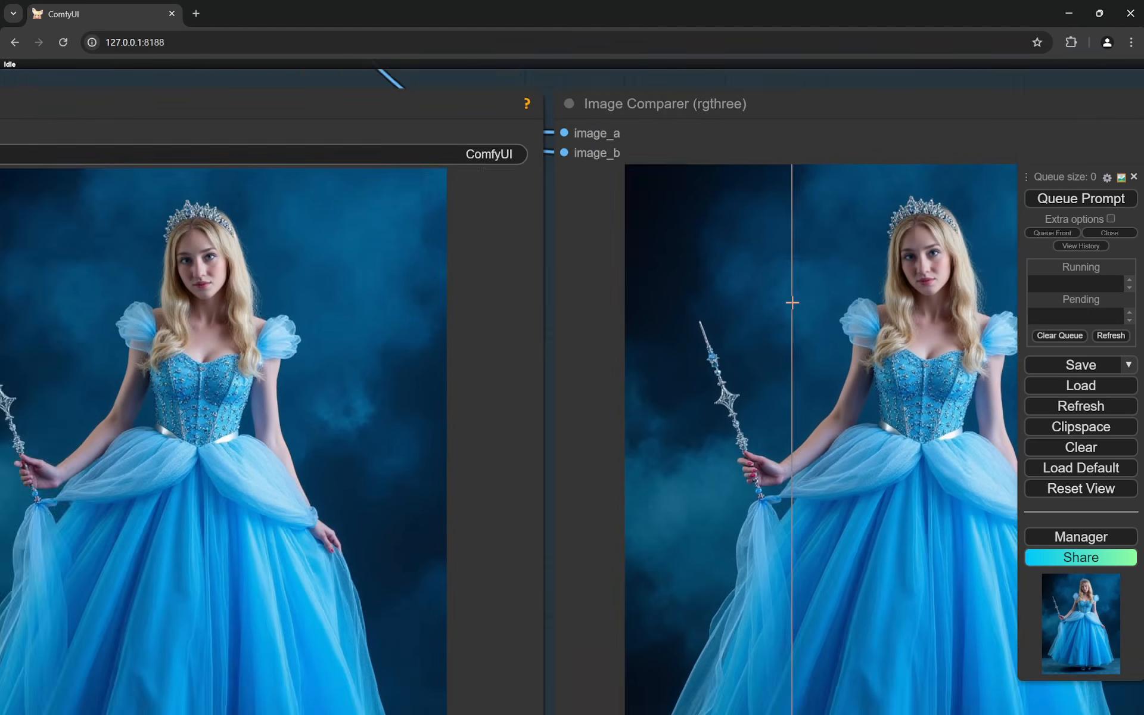
{"action": "scroll", "coordinate": [297, 442], "scroll_direction": "up", "scroll_amount": 6}
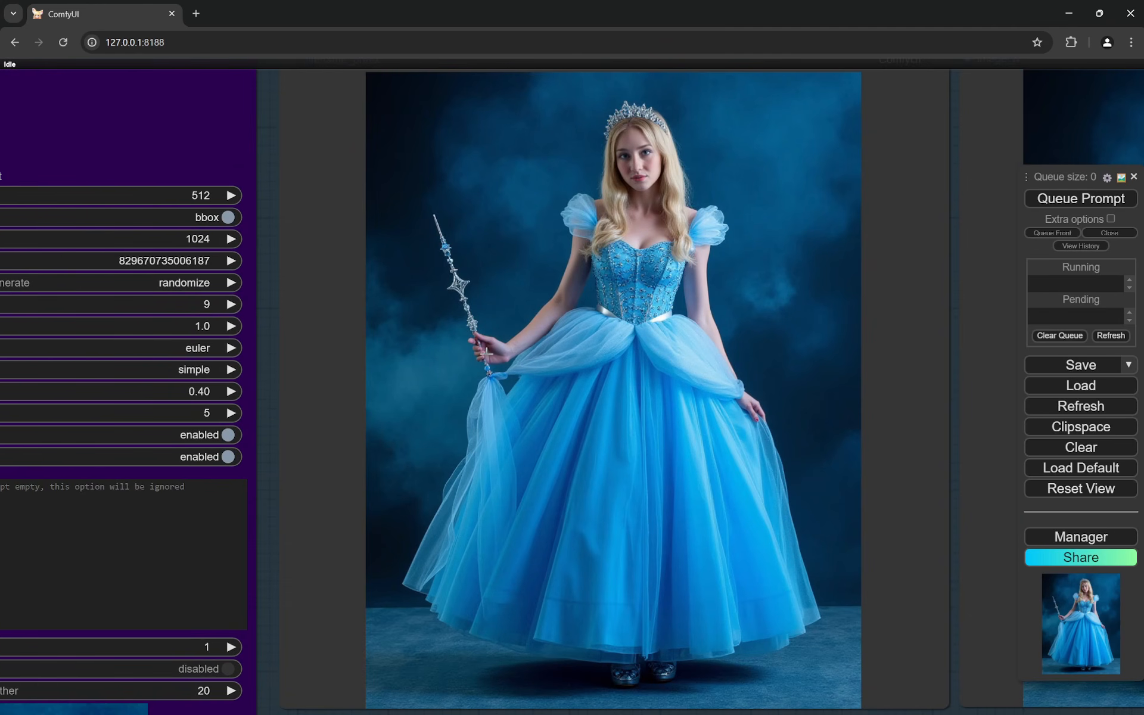
{"action": "scroll", "coordinate": [487, 355], "scroll_direction": "down", "scroll_amount": 9}
{"action": "scroll", "coordinate": [805, 293], "scroll_direction": "up", "scroll_amount": 3}
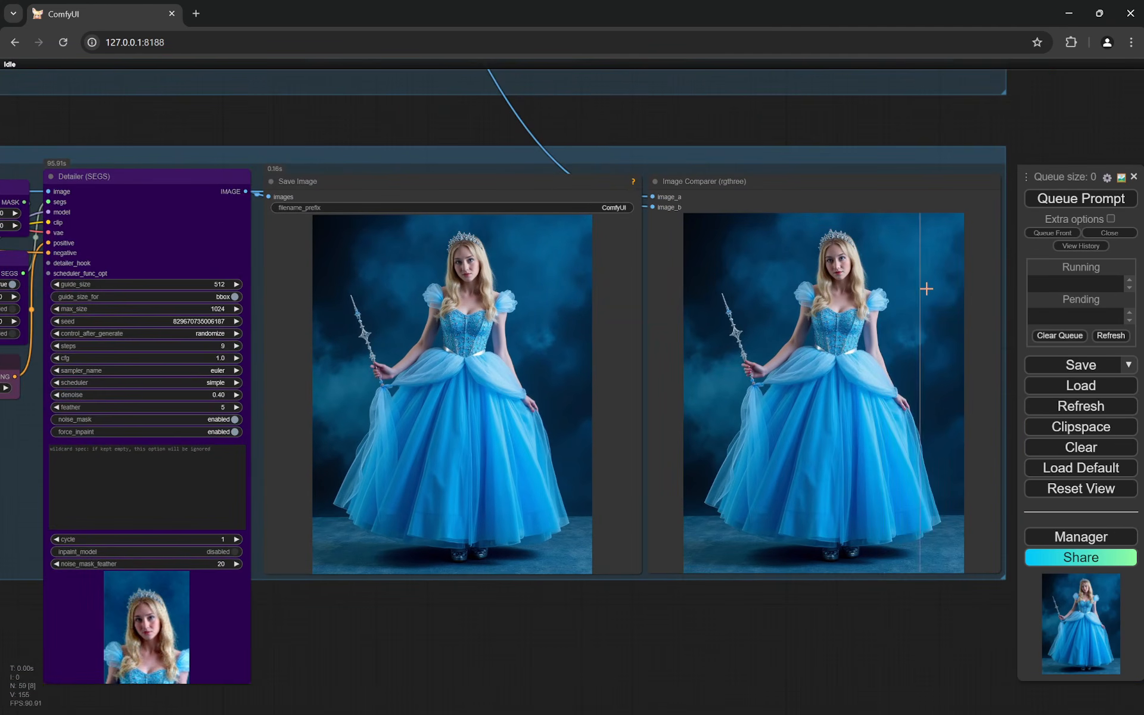
- Compare the woman's face at close range before and after enhancement in the Face Enhancer's Image Comparer
{"action": "scroll", "coordinate": [918, 286], "scroll_direction": "up", "scroll_amount": 9}
{"action": "scroll", "coordinate": [781, 258], "scroll_direction": "up", "scroll_amount": 1}
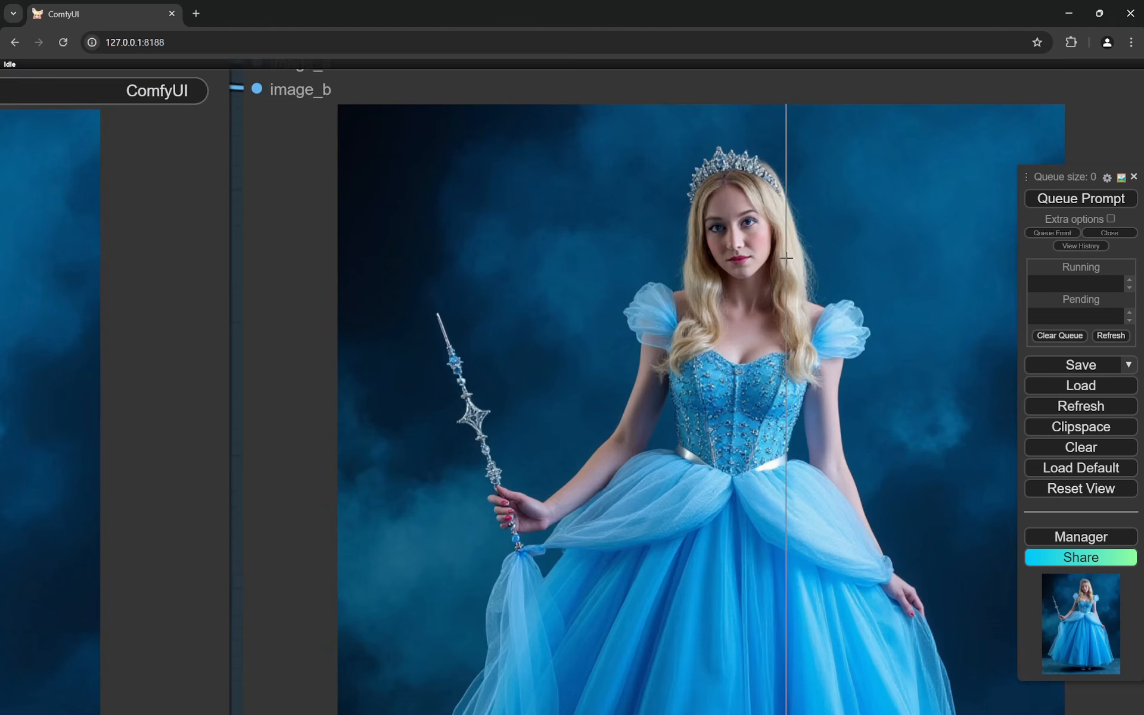
{"action": "scroll", "coordinate": [775, 258], "scroll_direction": "up", "scroll_amount": 3}
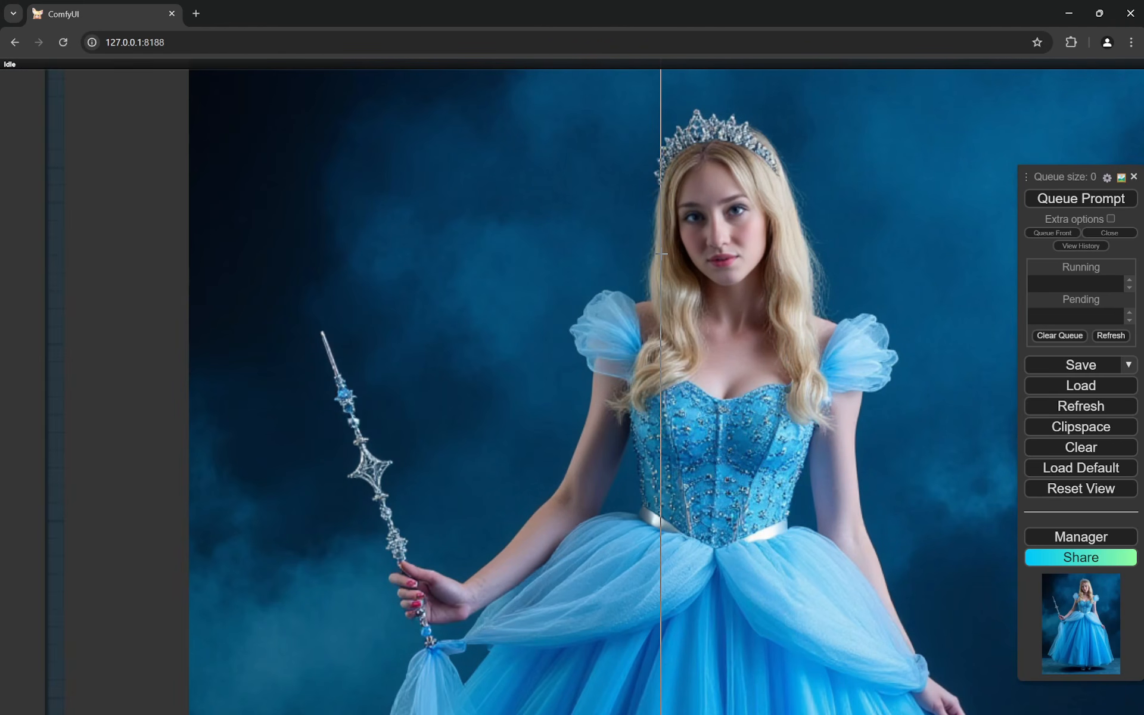
{"action": "scroll", "coordinate": [781, 241], "scroll_direction": "up", "scroll_amount": 6}
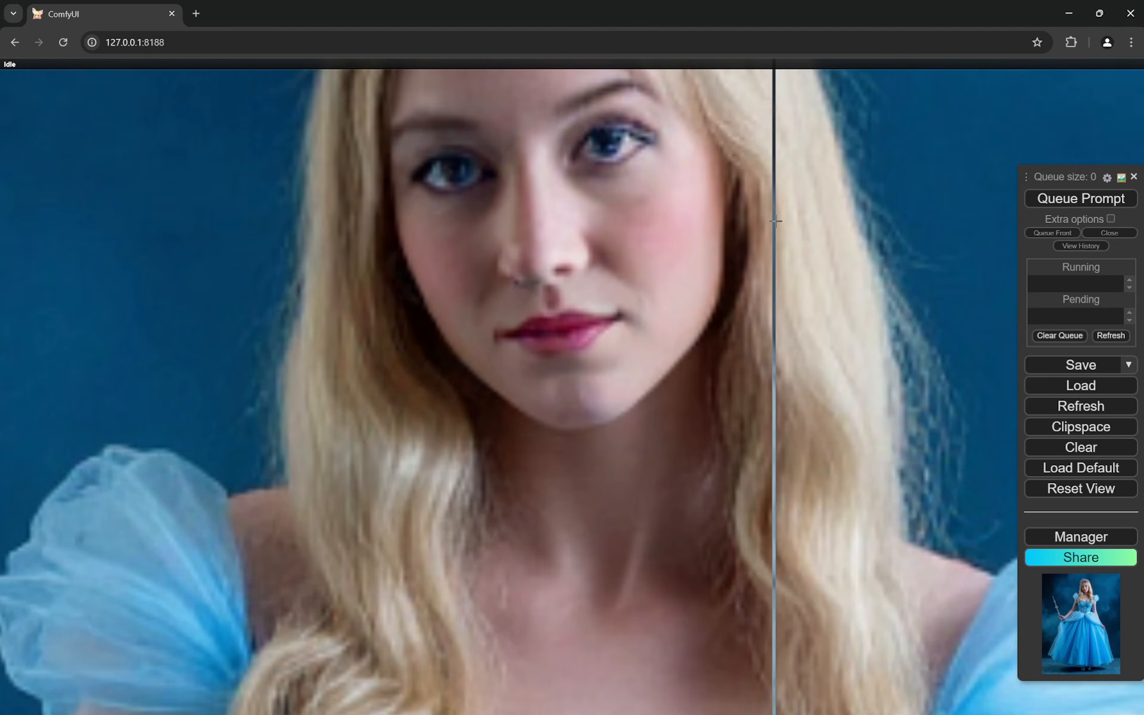
{"action": "scroll", "coordinate": [776, 221], "scroll_direction": "down", "scroll_amount": 8}
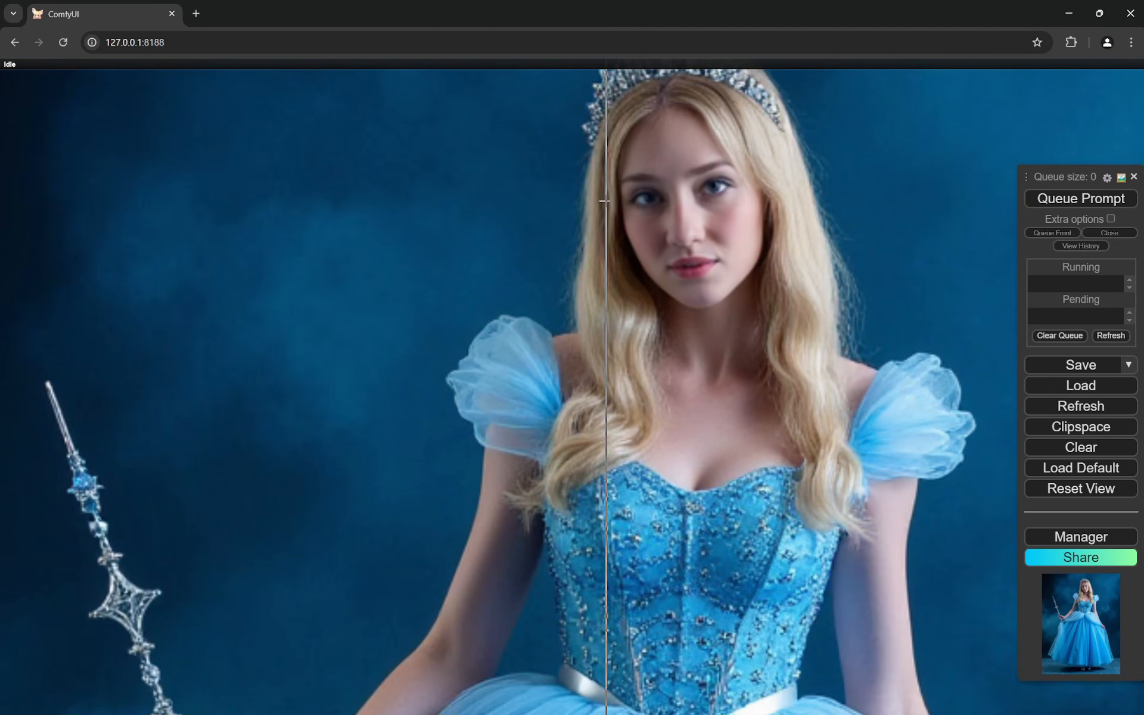
{"action": "scroll", "coordinate": [600, 201], "scroll_direction": "up", "scroll_amount": 3}
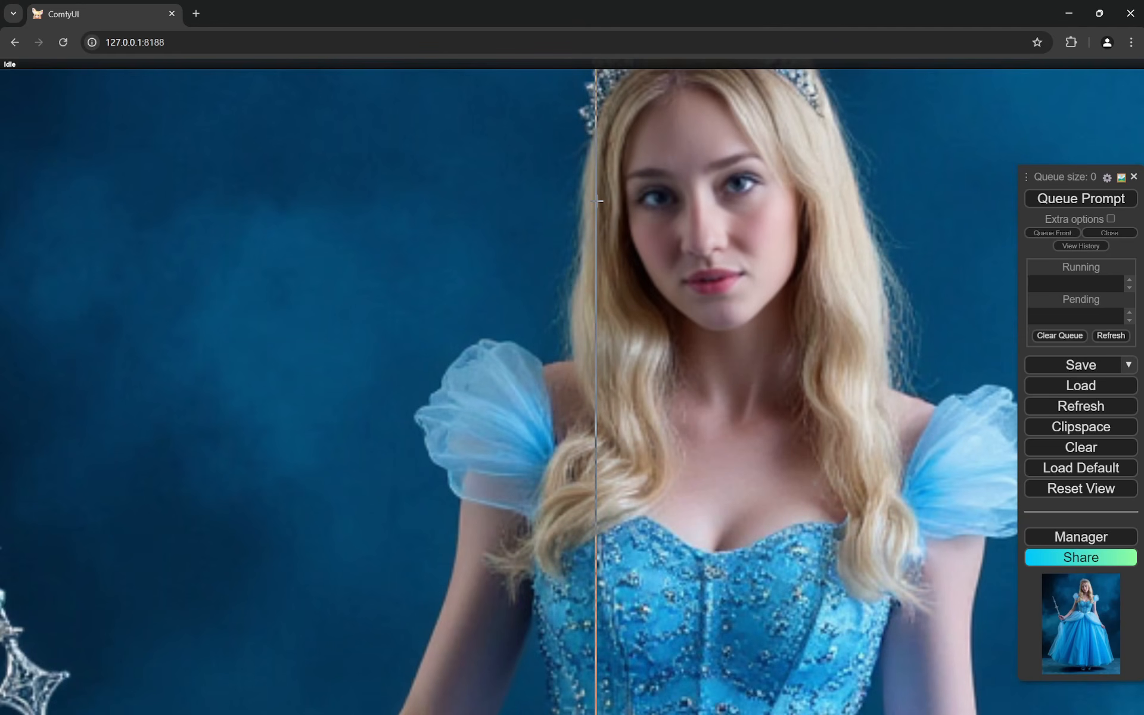
{"action": "scroll", "coordinate": [599, 201], "scroll_direction": "down", "scroll_amount": 1}
{"action": "scroll", "coordinate": [611, 203], "scroll_direction": "down", "scroll_amount": 2}
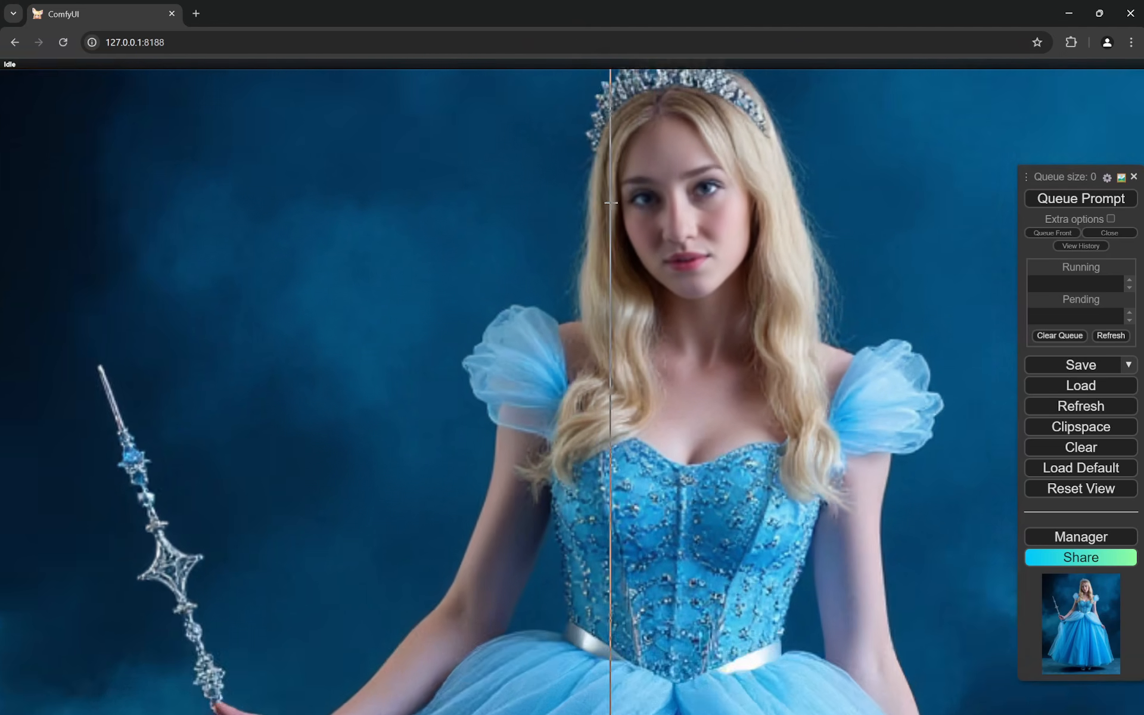
{"action": "scroll", "coordinate": [611, 203], "scroll_direction": "down", "scroll_amount": 6}
{"action": "scroll", "coordinate": [476, 221], "scroll_direction": "down", "scroll_amount": 2}
{"action": "scroll", "coordinate": [620, 231], "scroll_direction": "down", "scroll_amount": 3}
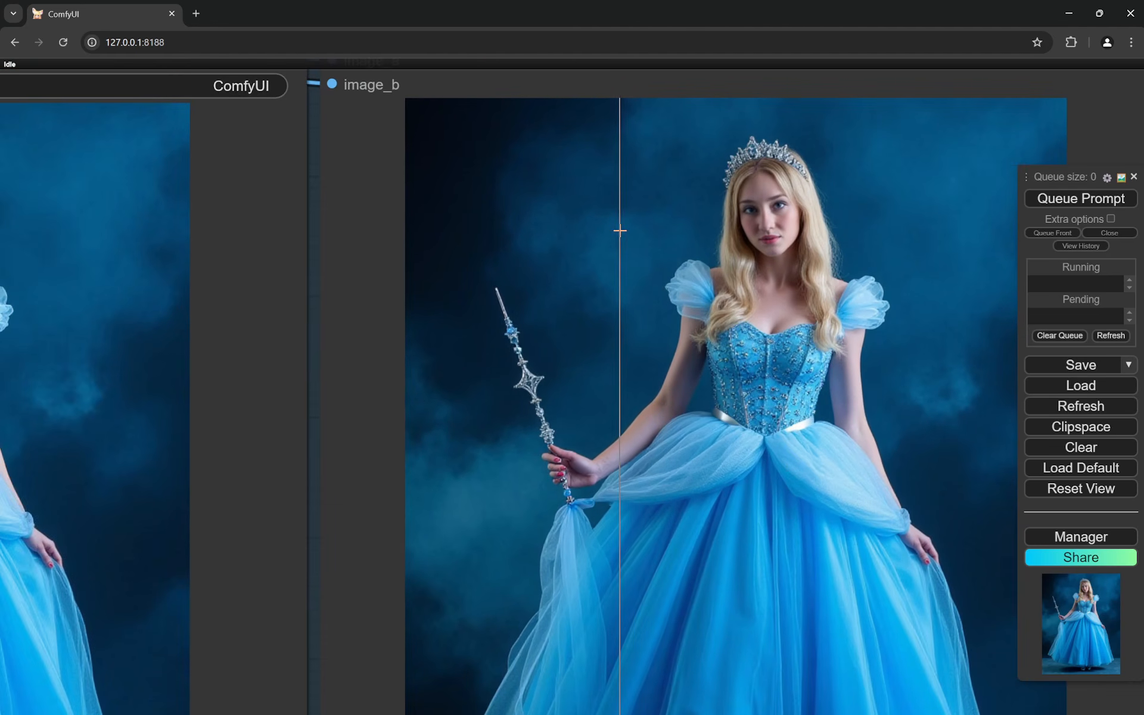
{"action": "scroll", "coordinate": [565, 225], "scroll_direction": "down", "scroll_amount": 5}
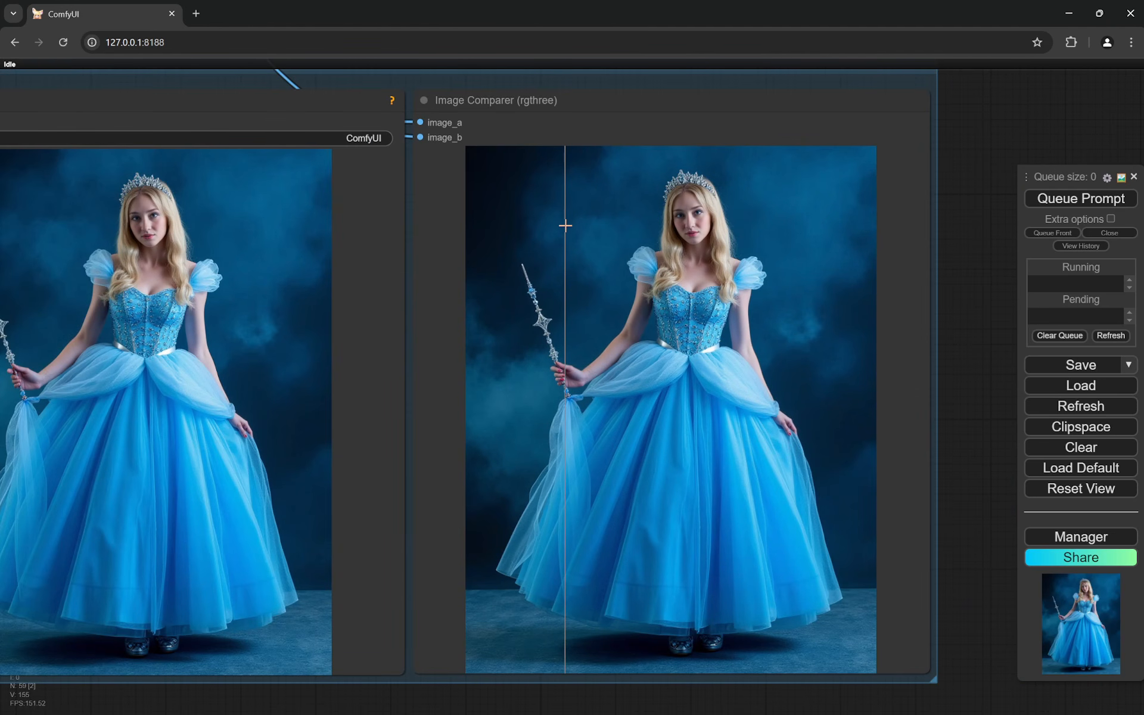
- Review the Face Enhancer group's nodes and bring the main, Hands Fix and Face Enhancer sections into one overview
{"action": "scroll", "coordinate": [565, 225], "scroll_direction": "down", "scroll_amount": 8}
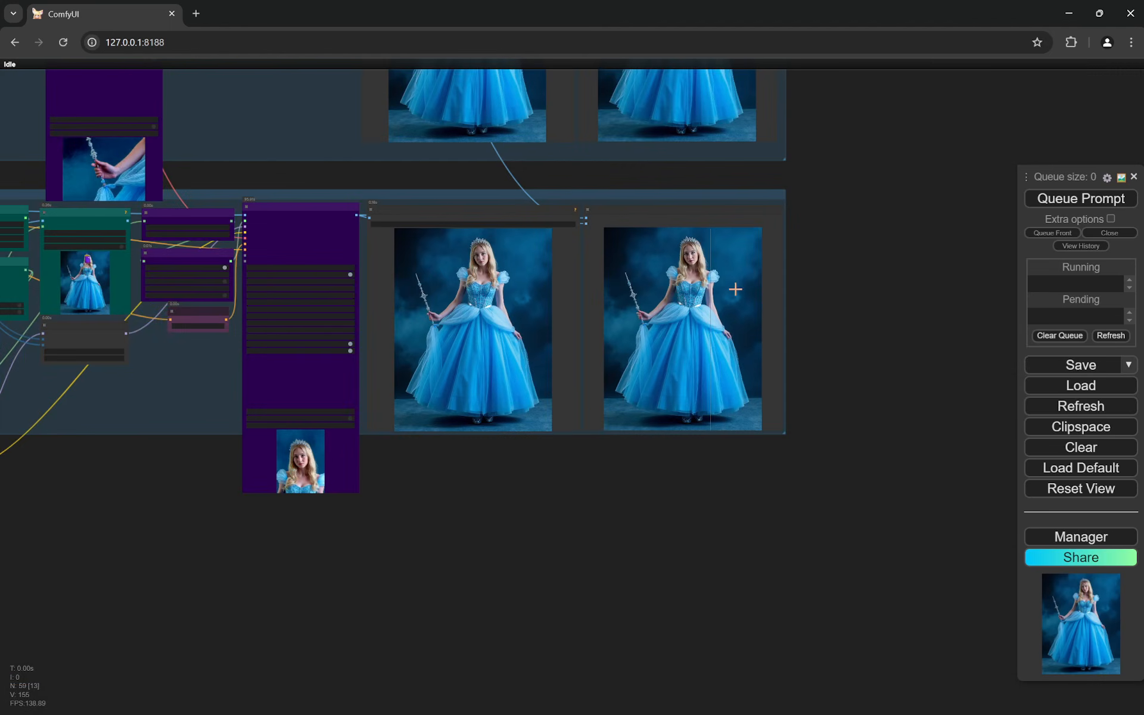
{"action": "scroll", "coordinate": [248, 319], "scroll_direction": "up", "scroll_amount": 8}
{"action": "scroll", "coordinate": [599, 371], "scroll_direction": "down", "scroll_amount": 4}
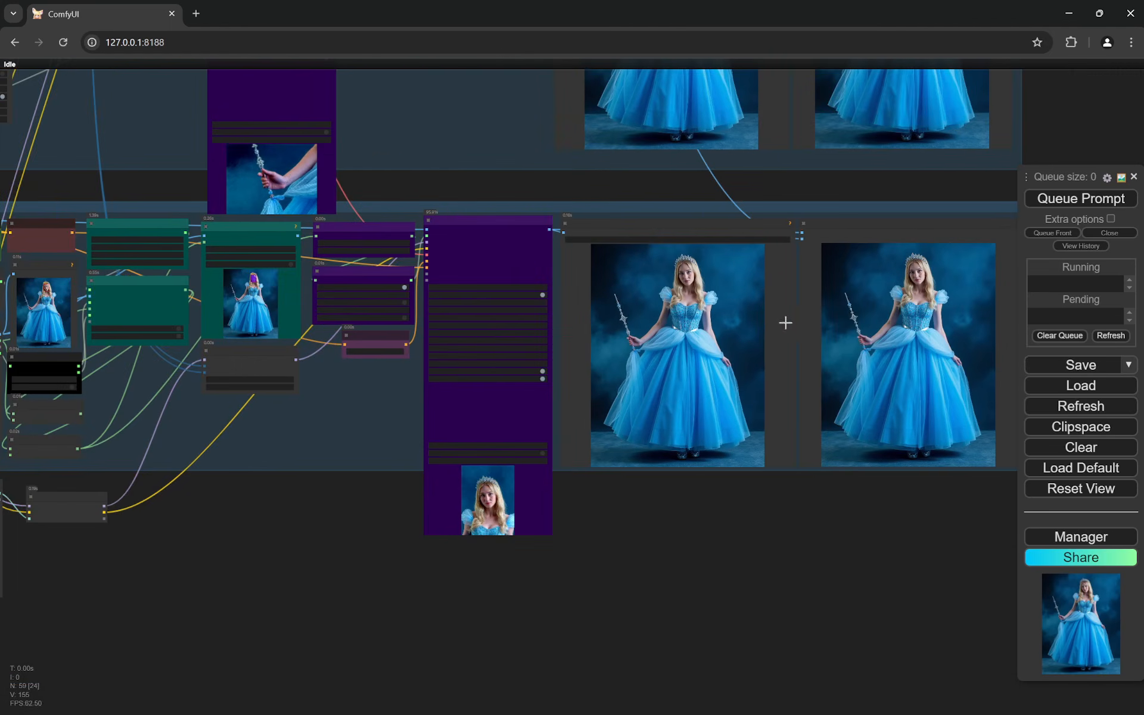
{"action": "scroll", "coordinate": [800, 293], "scroll_direction": "up", "scroll_amount": 4}
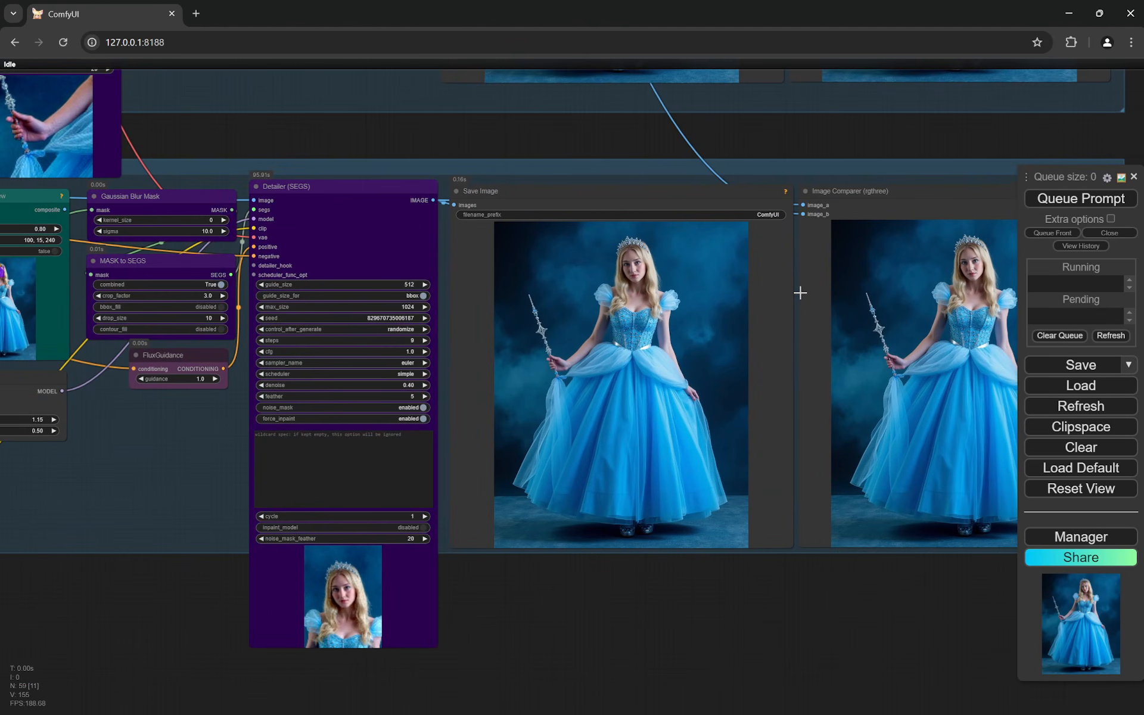
{"action": "scroll", "coordinate": [802, 294], "scroll_direction": "down", "scroll_amount": 11}
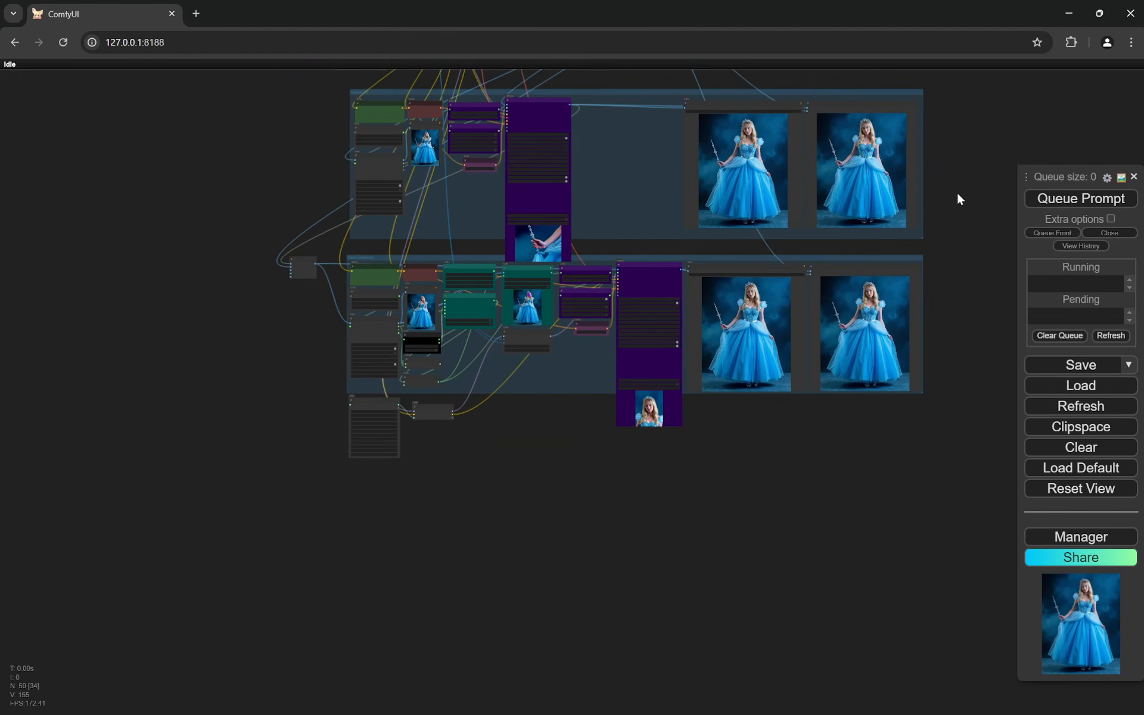
{"action": "left_click_drag", "start_coordinate": [965, 214], "coordinate": [956, 457]}
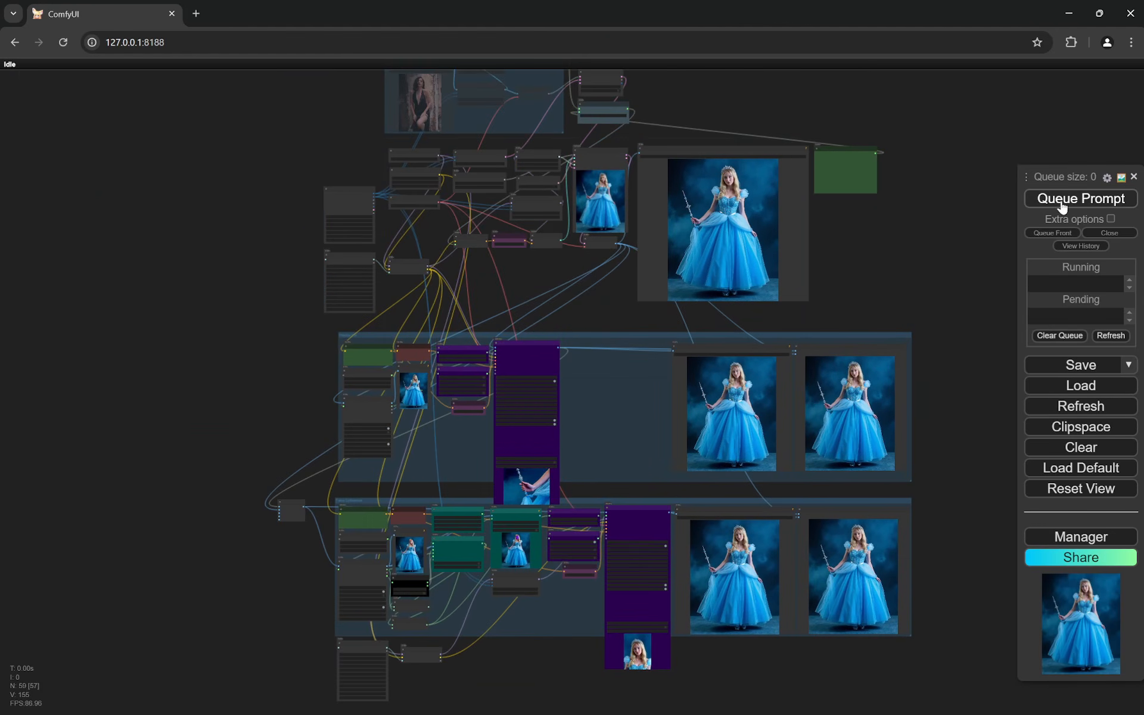